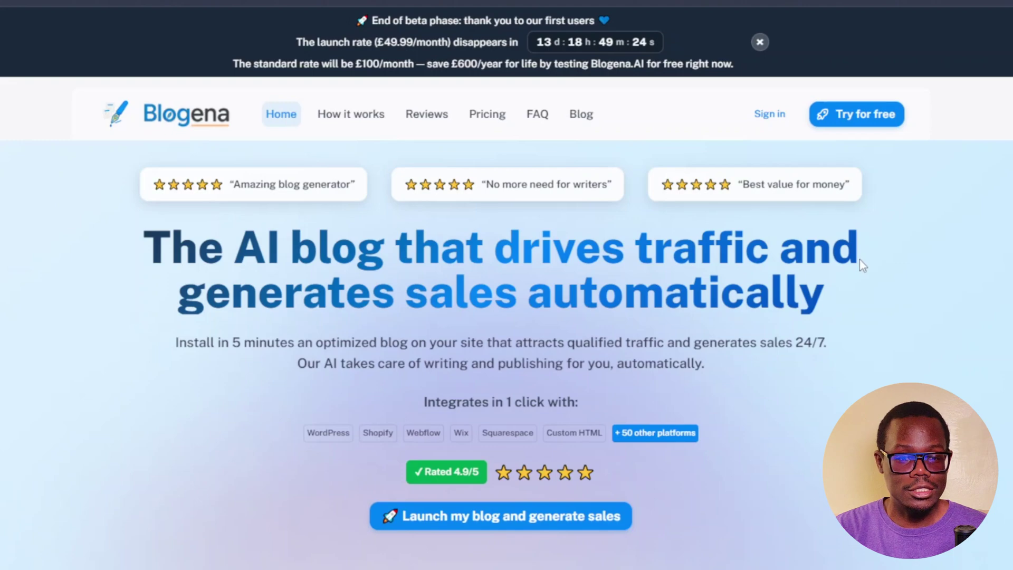
- Look through the Blogena landing page, covering the demo video, how it works, reviews, features and pricing sections
scroll(860, 259, "down", 4)
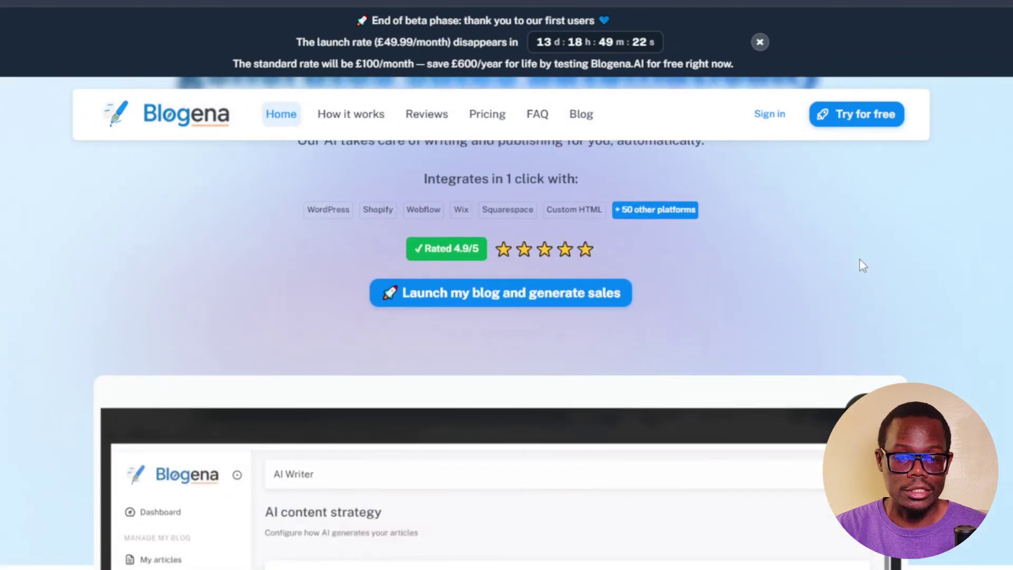
scroll(860, 258, "down", 5)
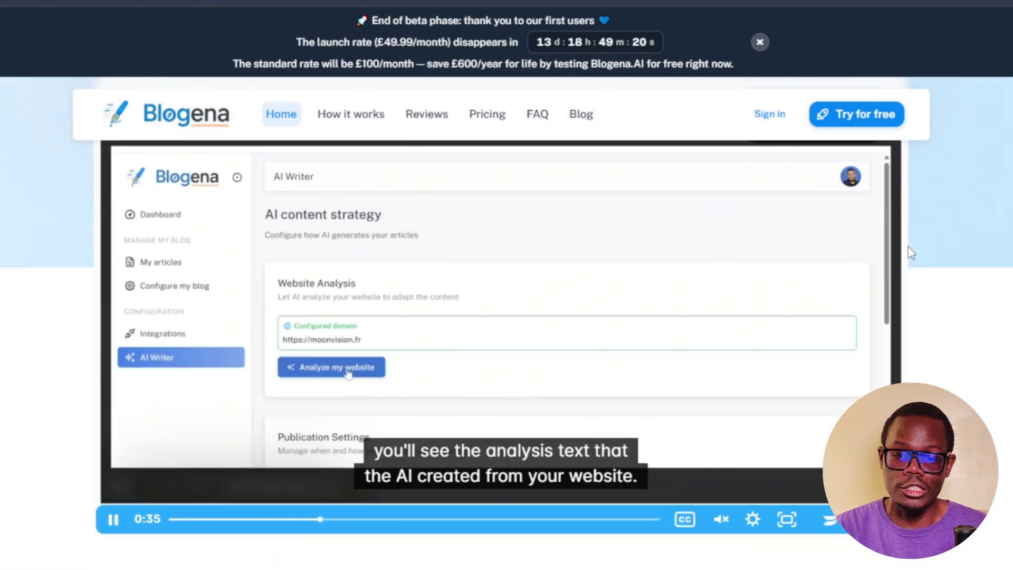
scroll(909, 247, "down", 6)
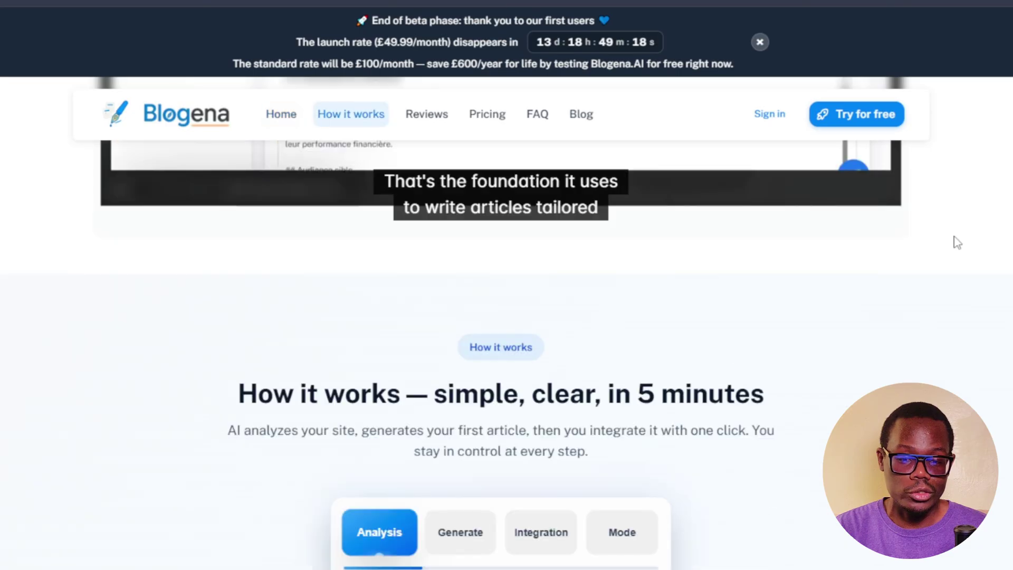
scroll(958, 242, "down", 4)
scroll(958, 243, "down", 7)
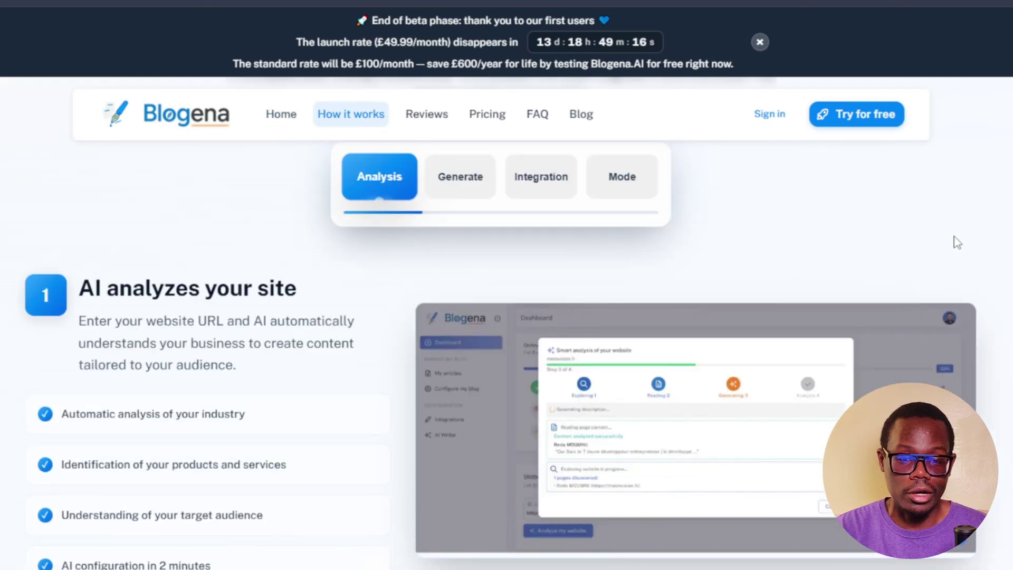
scroll(958, 242, "down", 6)
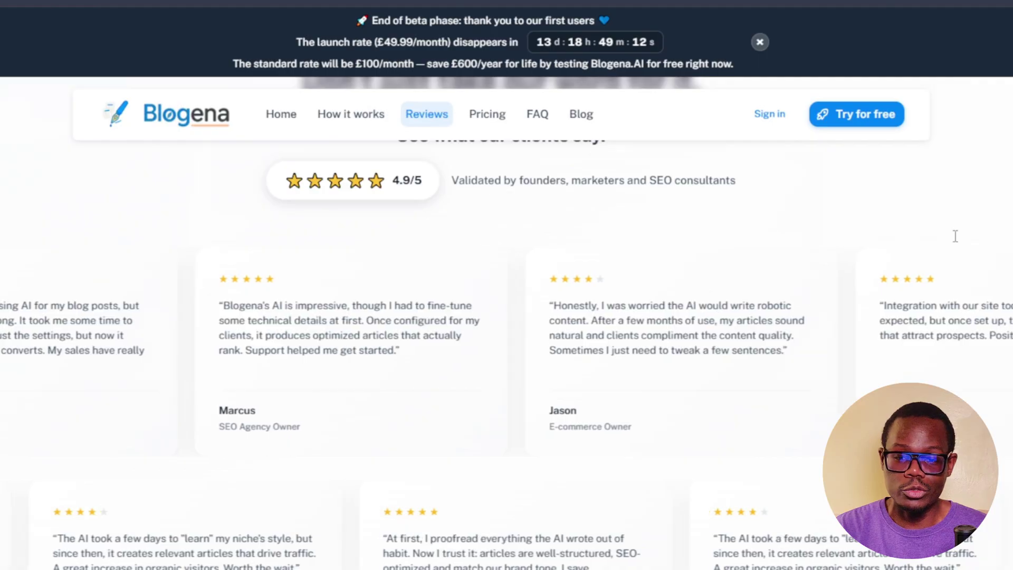
scroll(958, 243, "down", 7)
scroll(958, 243, "down", 4)
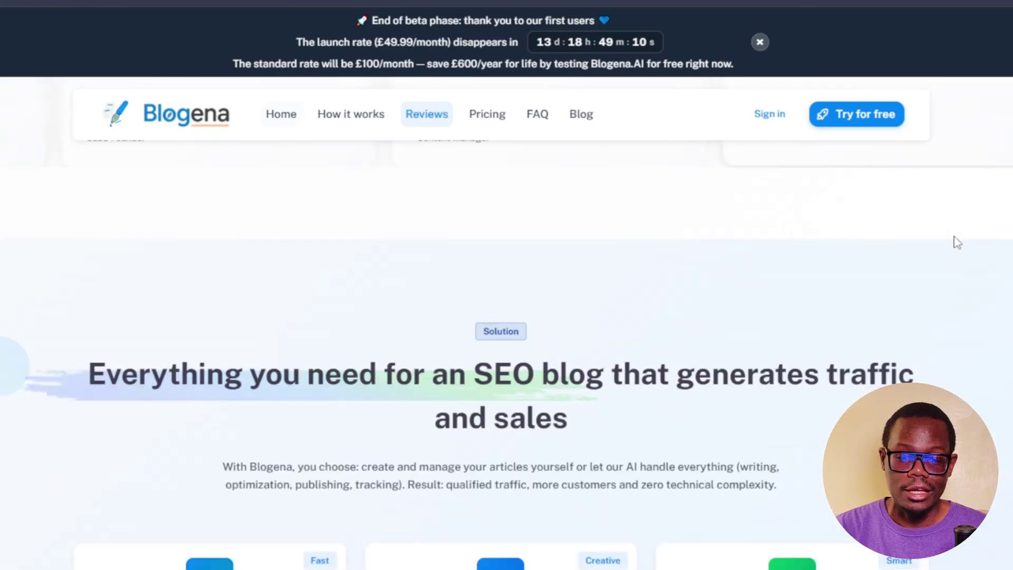
scroll(958, 243, "down", 1)
scroll(958, 242, "down", 3)
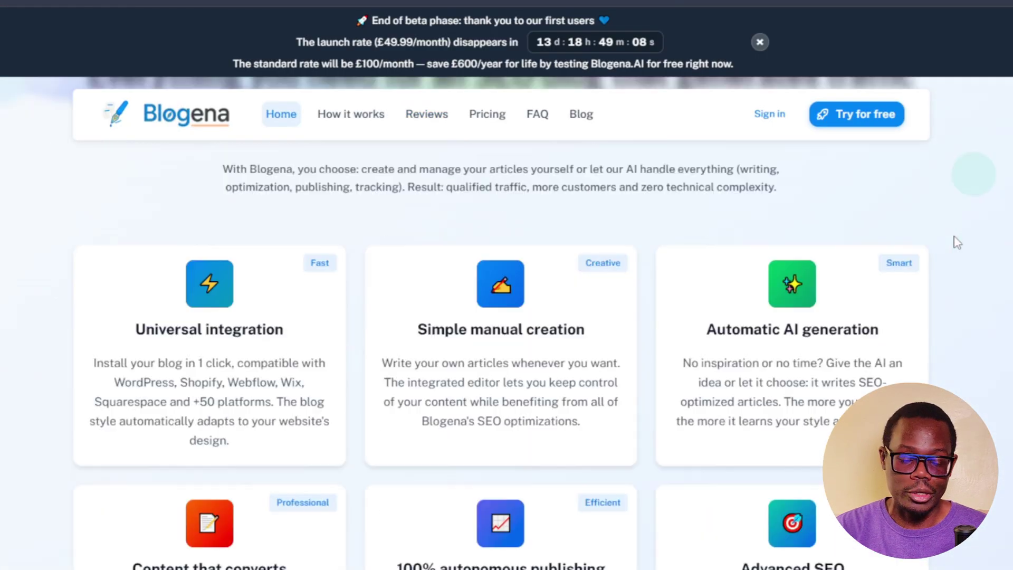
scroll(958, 243, "down", 10)
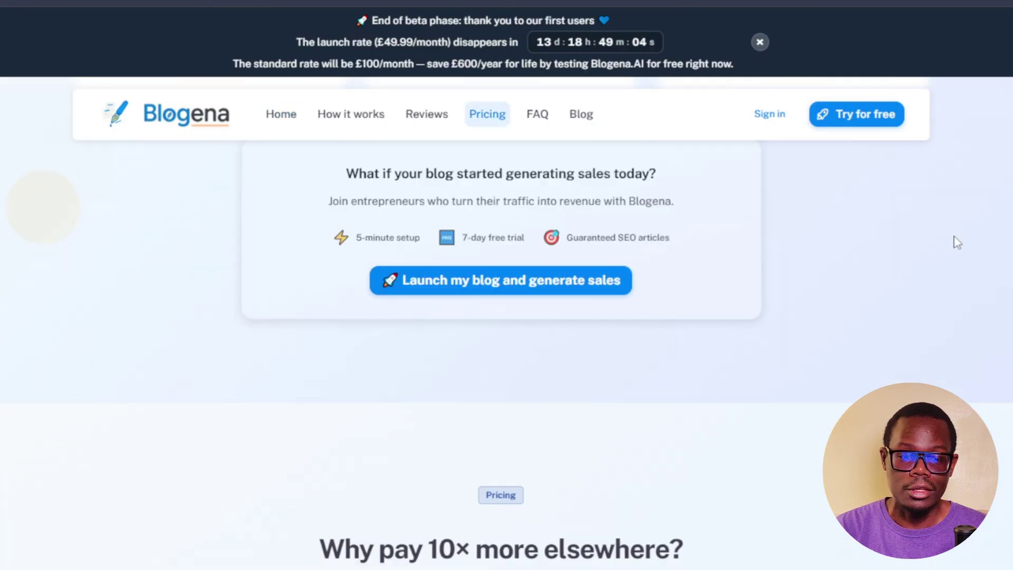
scroll(958, 243, "down", 3)
scroll(958, 243, "down", 4)
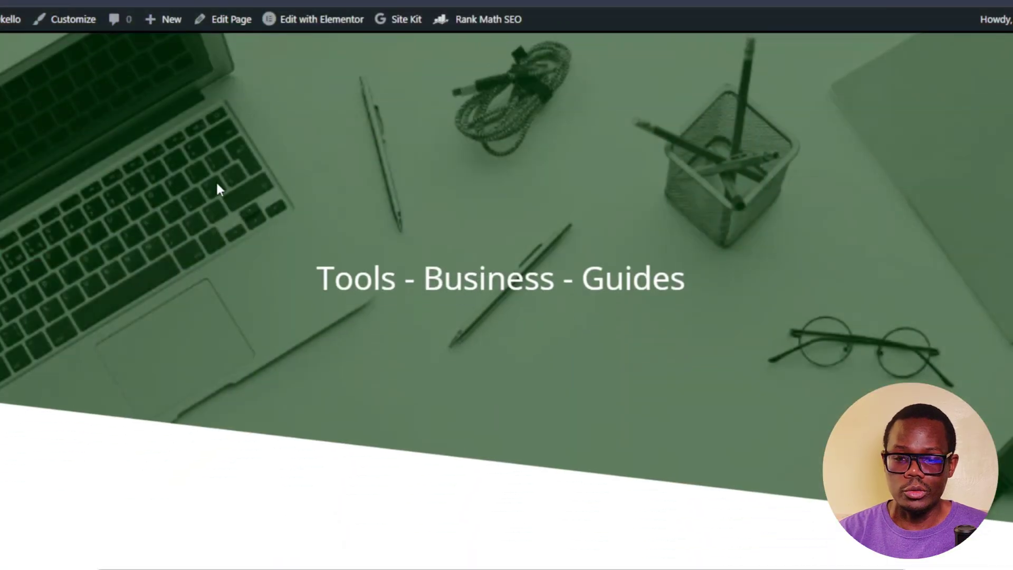
- Switch to the WordPress site and examine the embedded Other Articles blog section, including its heading, featured post and article cards
scroll(220, 189, "up", 2)
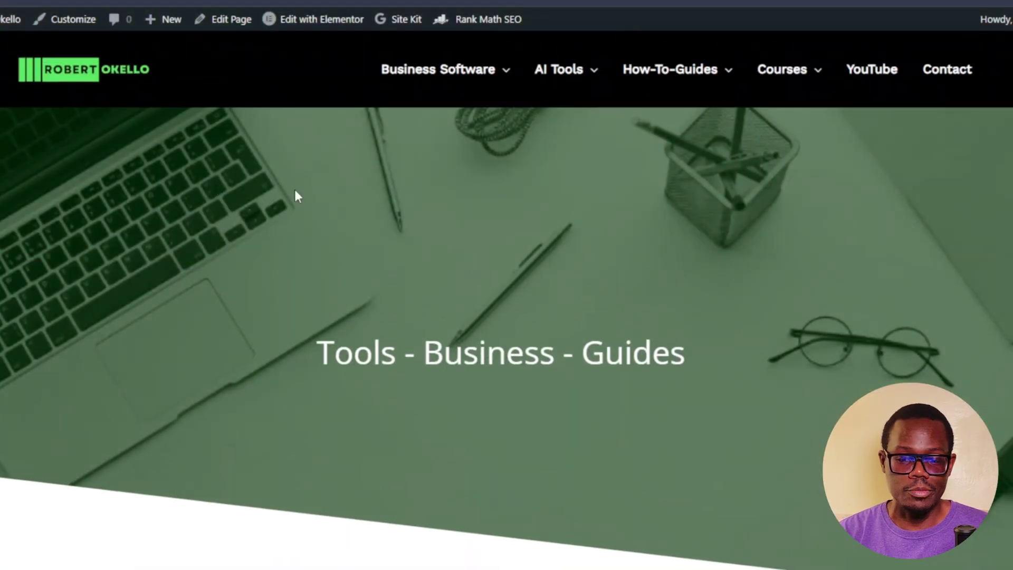
scroll(2, 343, "down", 20)
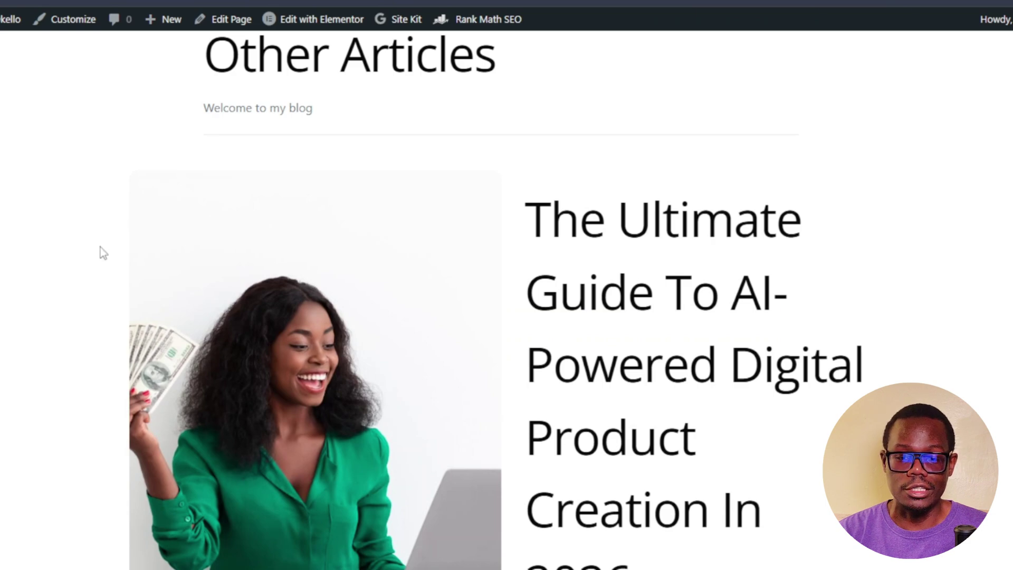
scroll(100, 247, "up", 2)
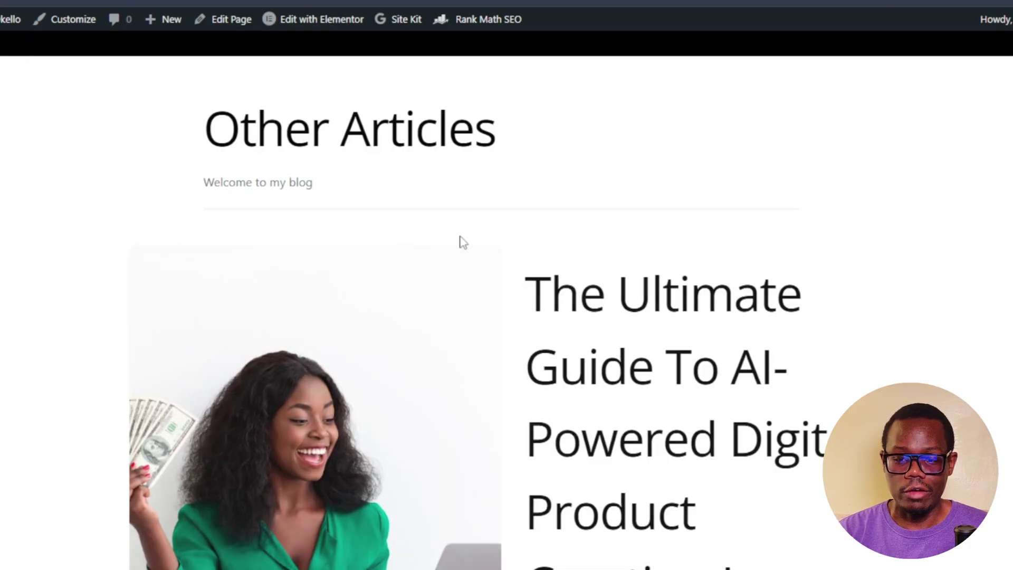
scroll(459, 242, "down", 2)
scroll(445, 253, "up", 2)
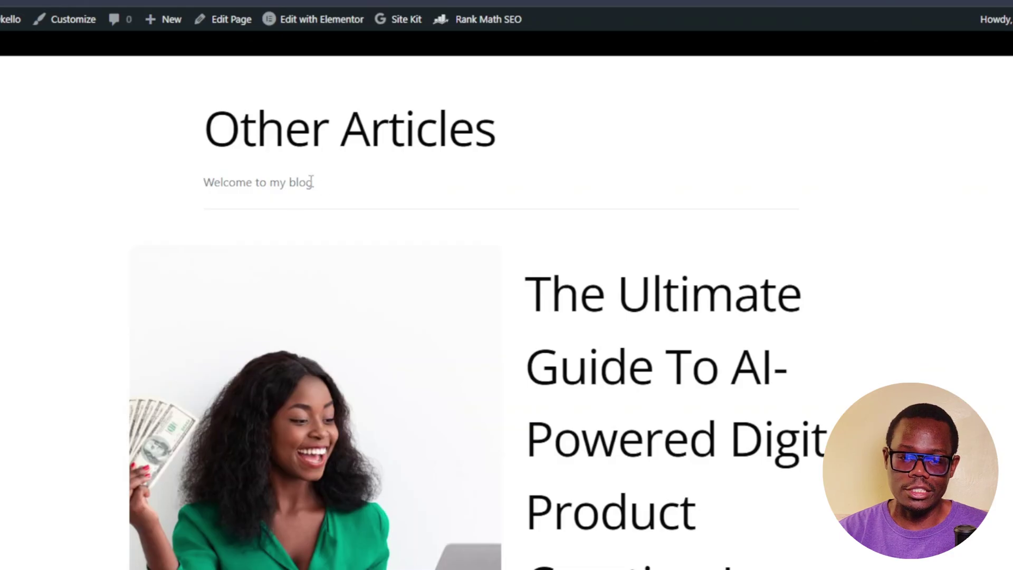
scroll(579, 248, "down", 4)
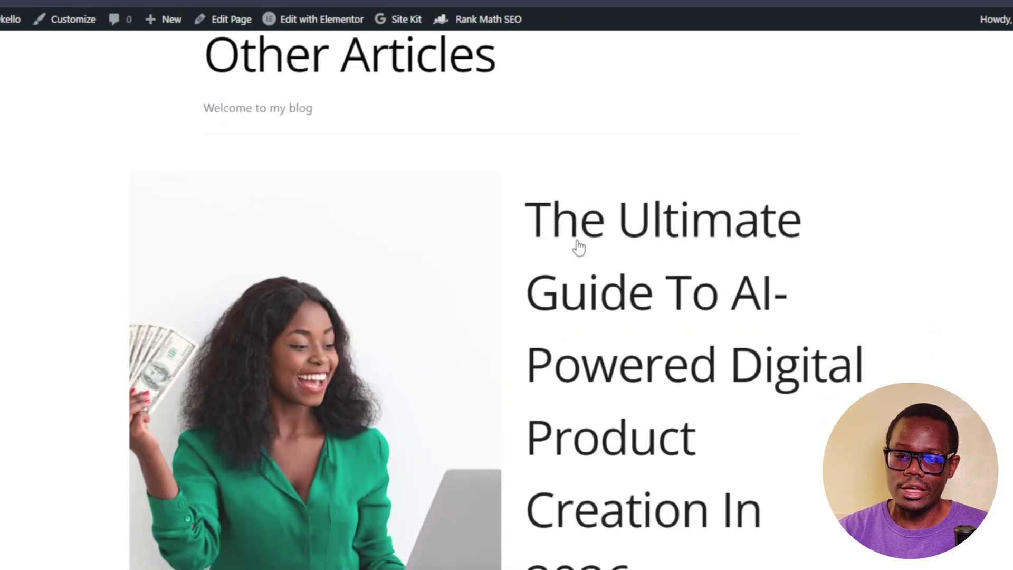
scroll(591, 261, "down", 5)
scroll(593, 294, "up", 4)
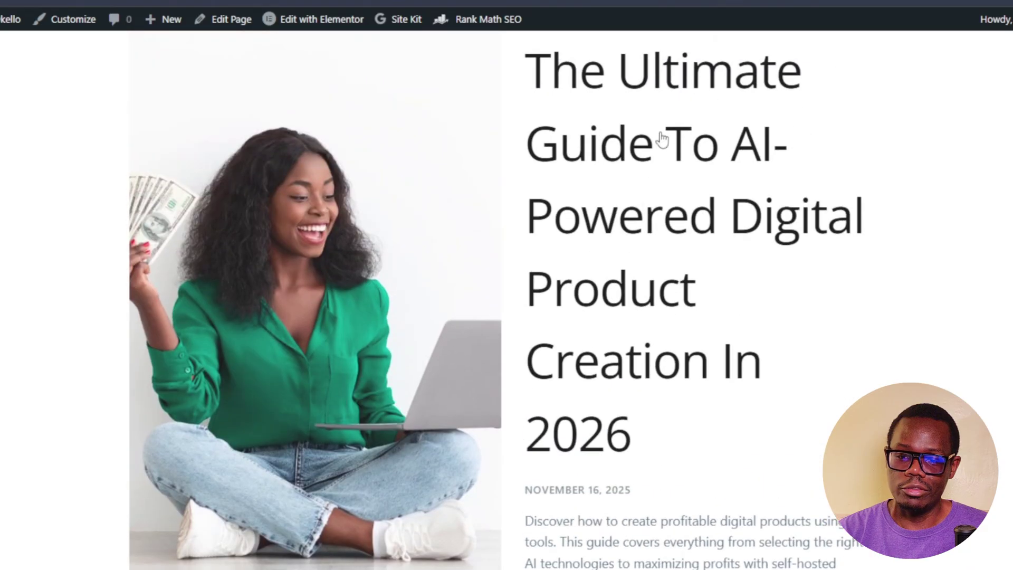
scroll(477, 323, "down", 8)
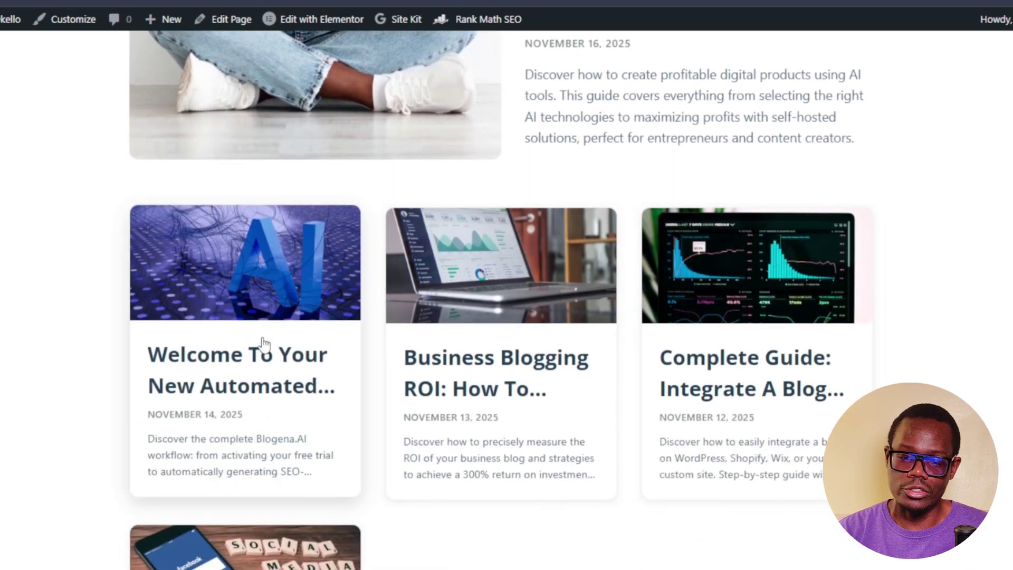
scroll(220, 519, "down", 1)
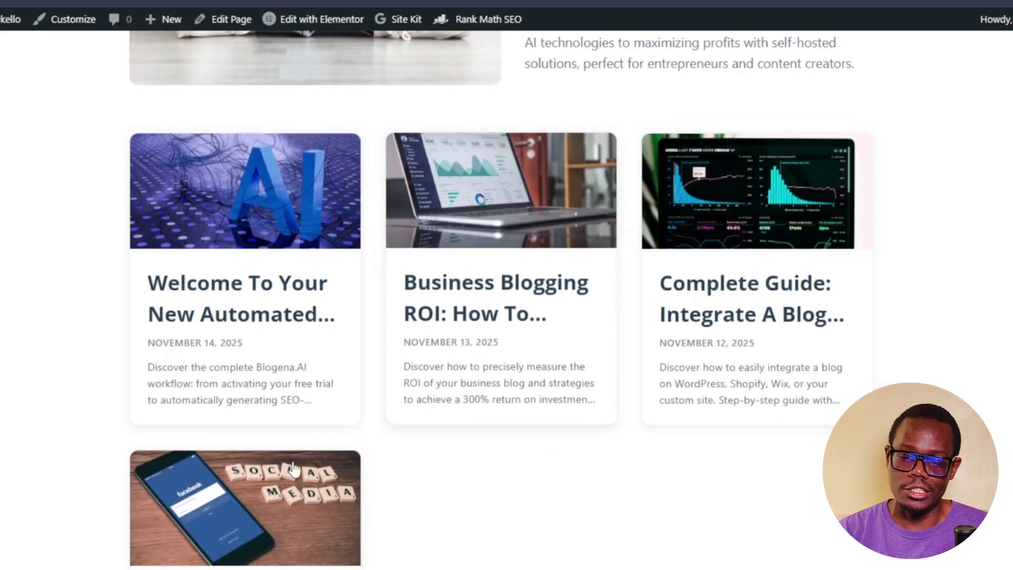
scroll(625, 451, "down", 3)
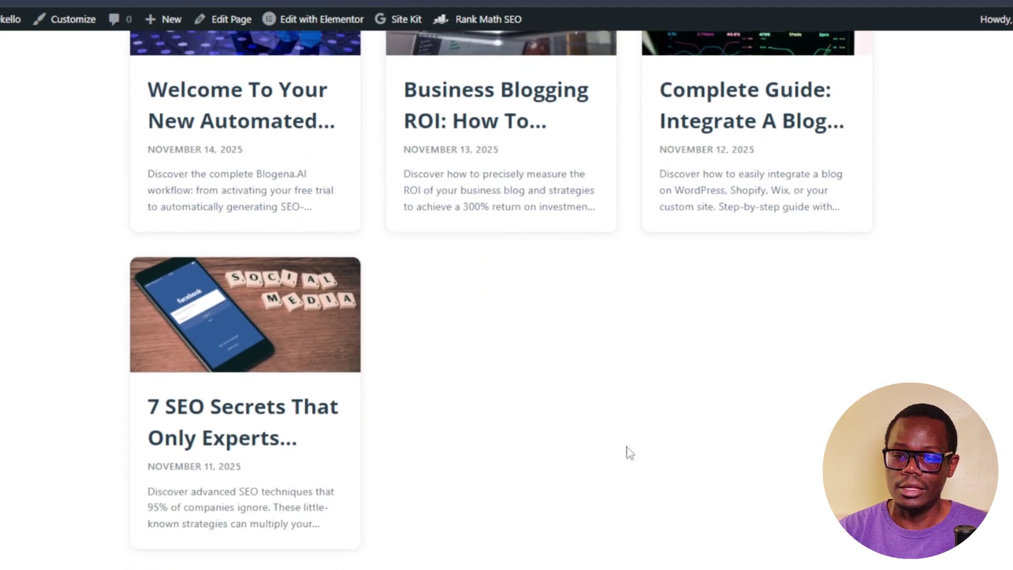
scroll(945, 309, "up", 2)
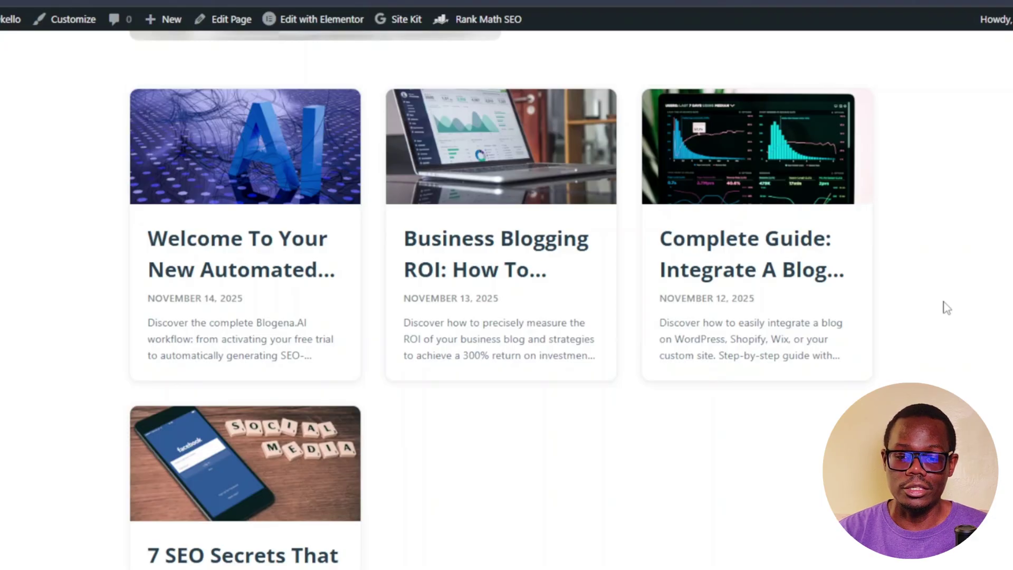
scroll(946, 308, "up", 5)
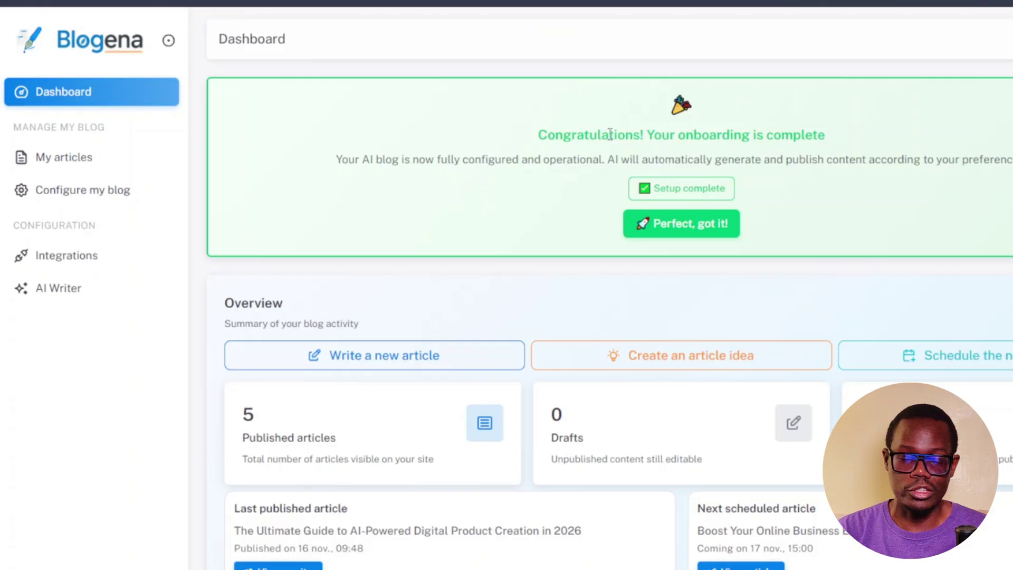
- Dismiss the onboarding-complete notice on the Blogena dashboard and check the actions offered for the scheduled article in the articles list
left_click(678, 228)
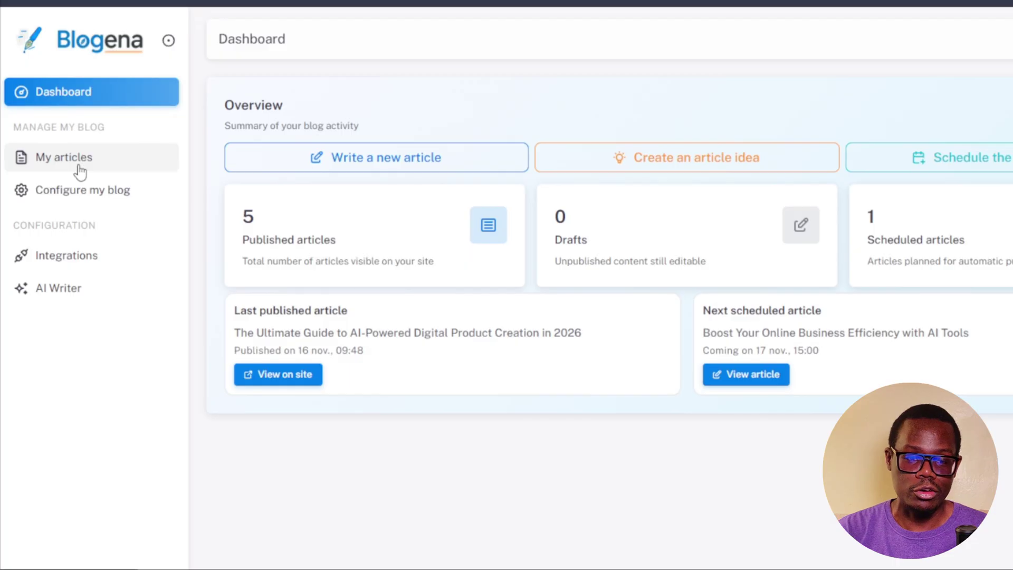
left_click(79, 168)
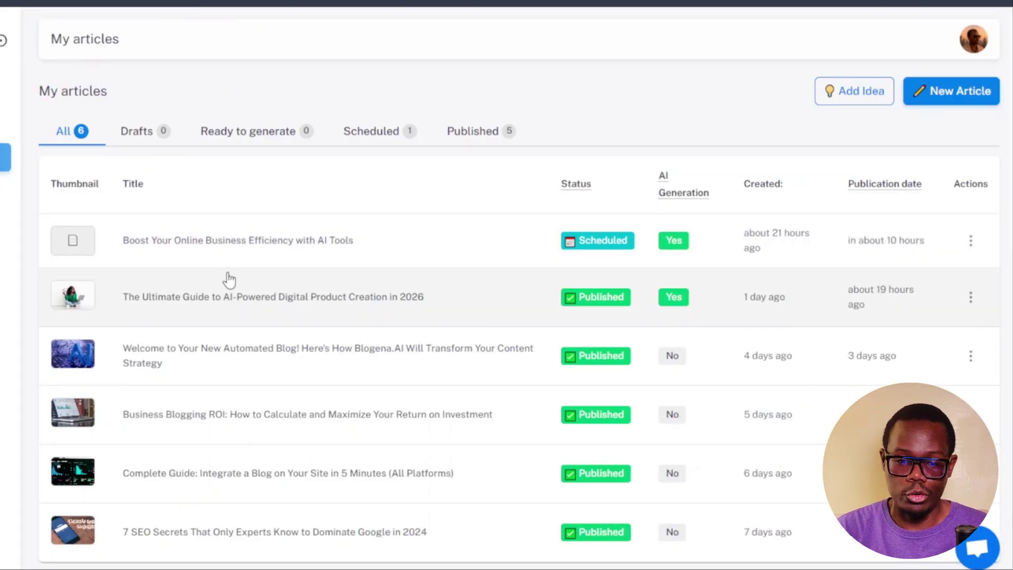
left_click(971, 241)
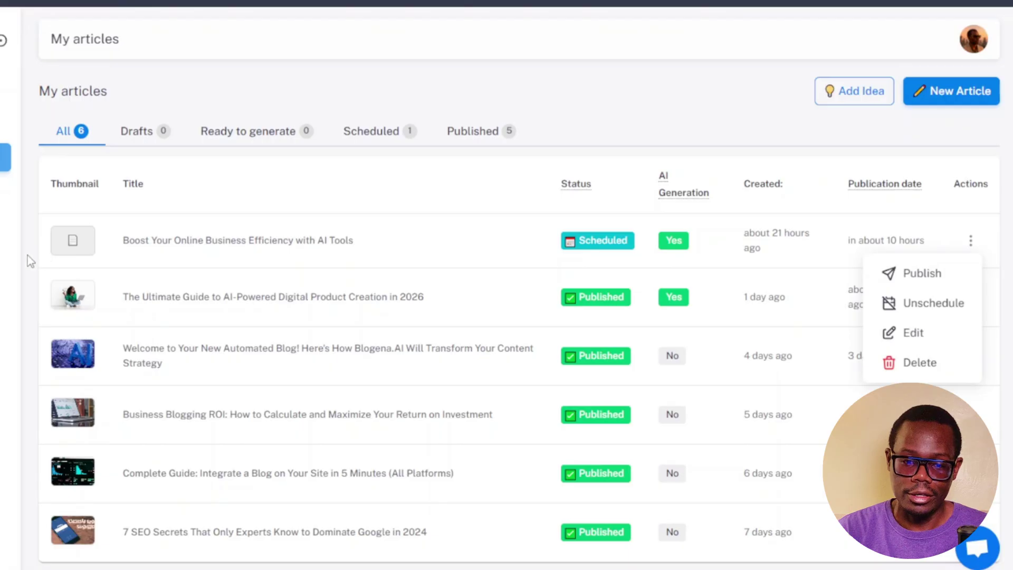
left_click(169, 284)
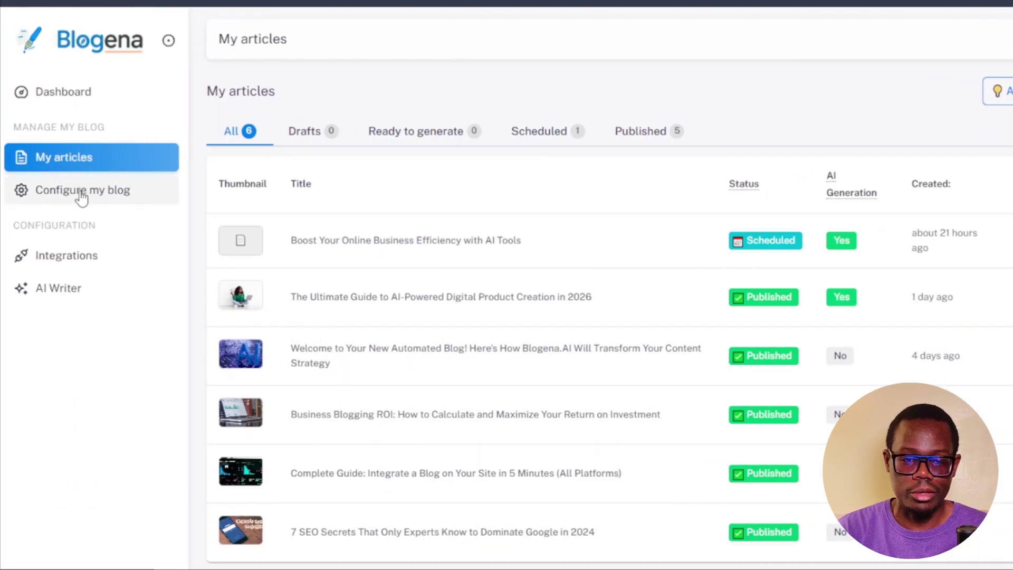
- Open the blog configuration and set the welcome message to "Welcome to my blog"
left_click(82, 196)
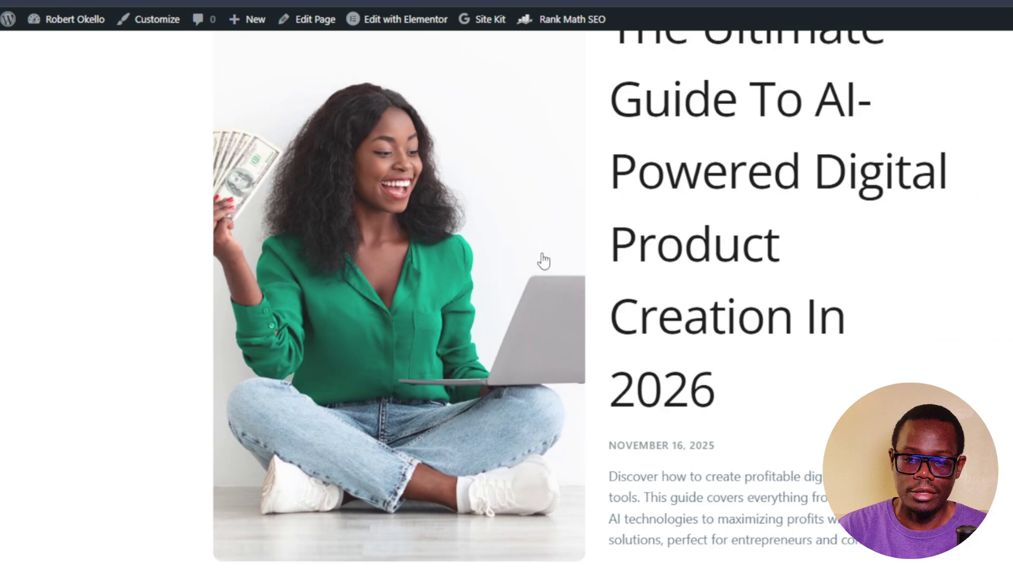
scroll(543, 260, "up", 7)
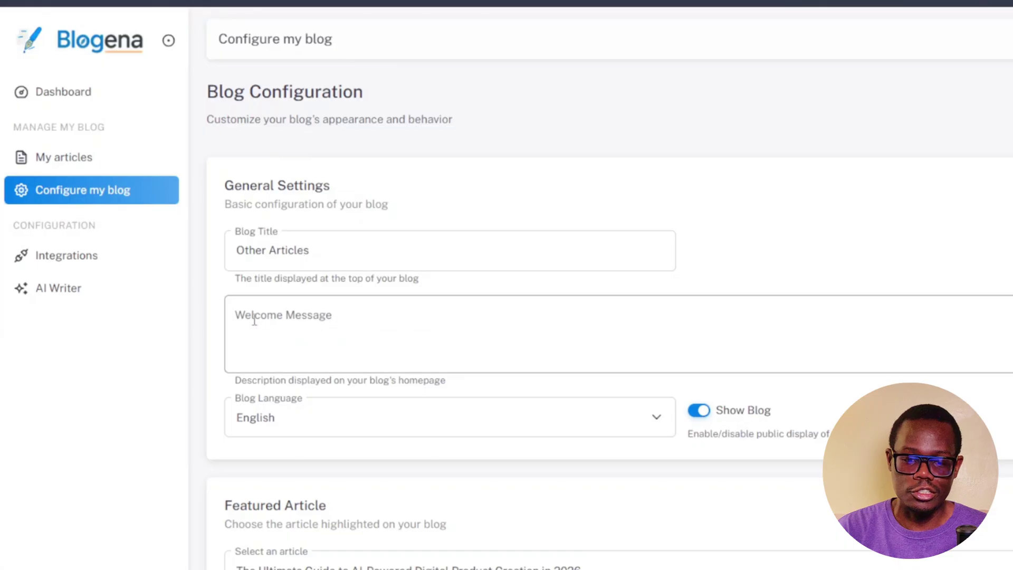
left_click(297, 320)
type("W")
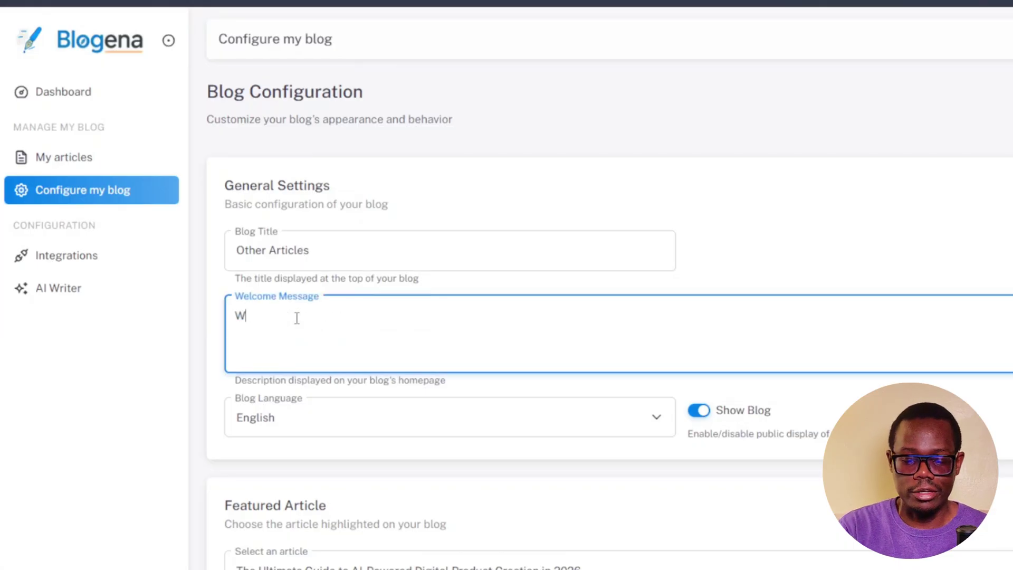
type("elcome ")
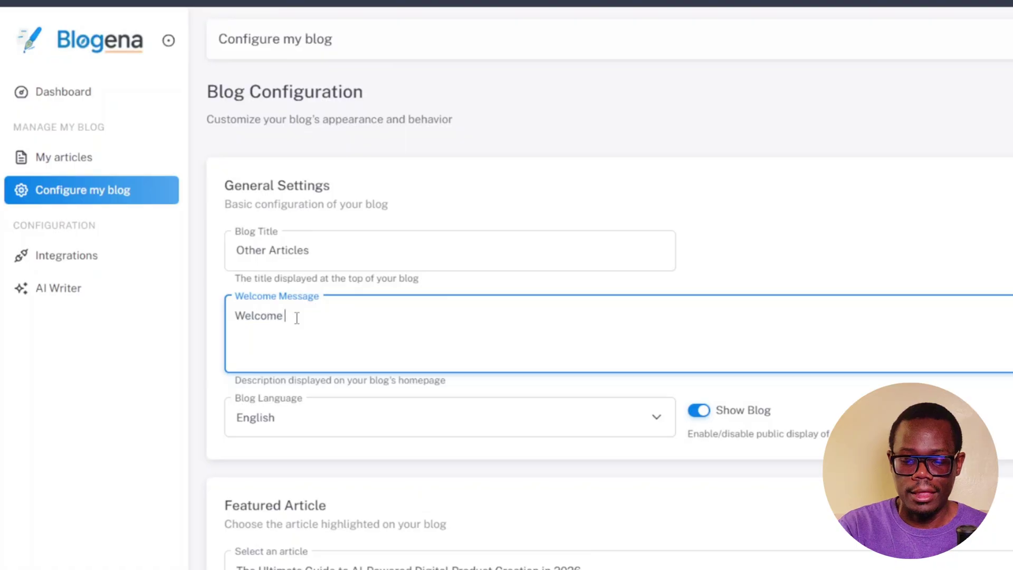
type("to my blog")
- Check the choices for the featured article without changing the selection, and save the blog configuration
scroll(507, 294, "down", 2)
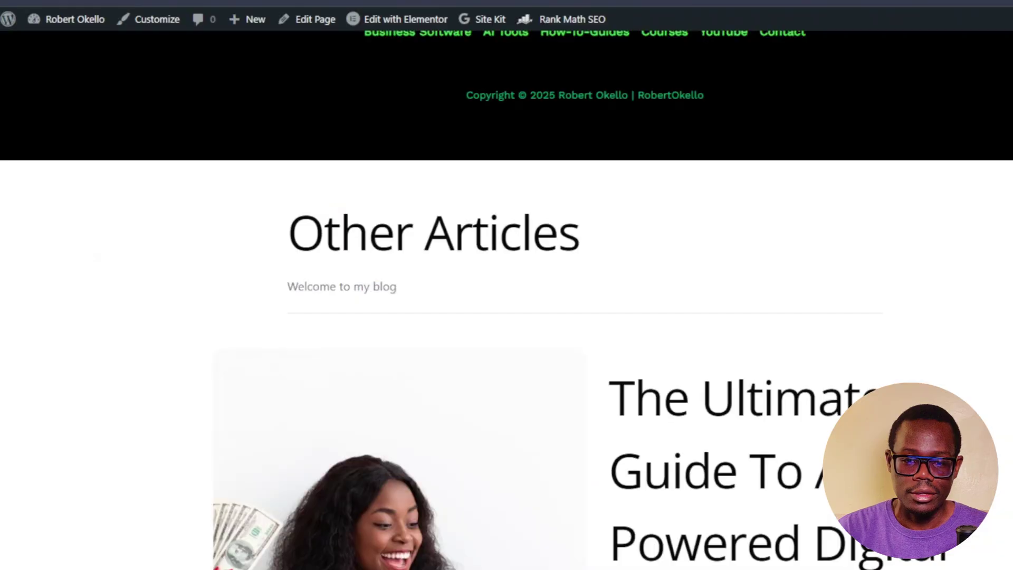
scroll(488, 307, "down", 4)
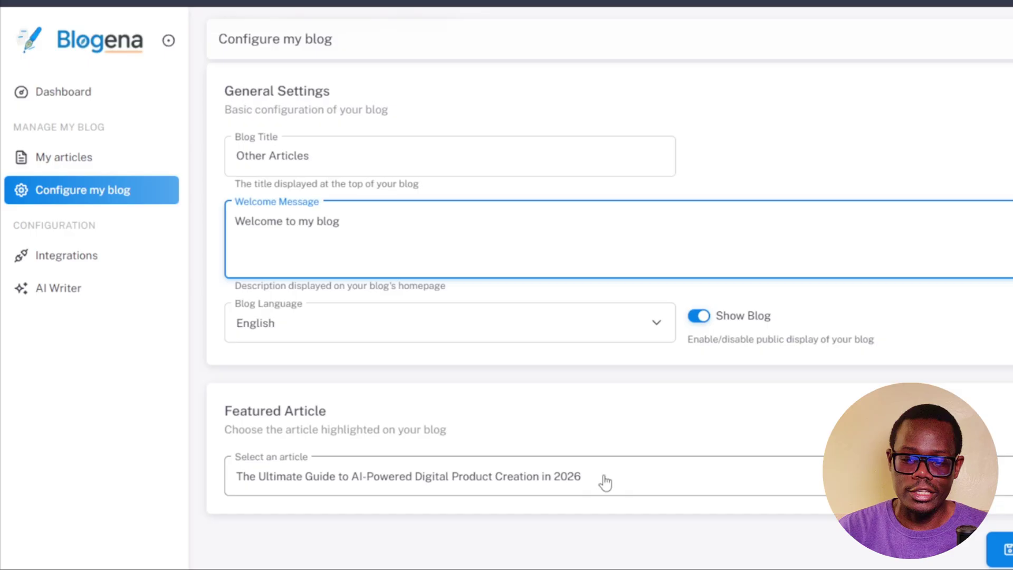
left_click(631, 480)
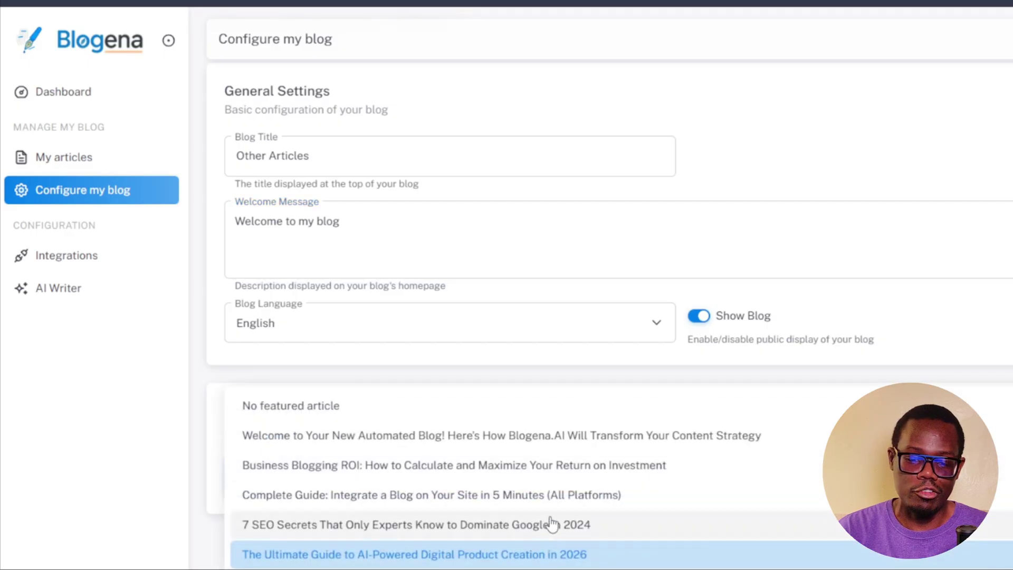
left_click(533, 380)
scroll(879, 480, "up", 2)
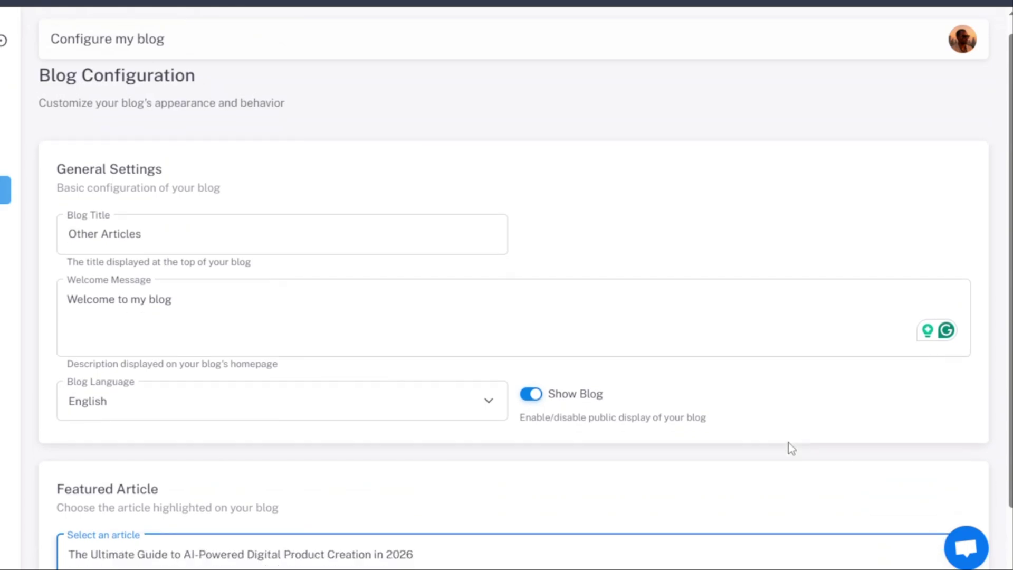
scroll(958, 446, "down", 2)
left_click(885, 563)
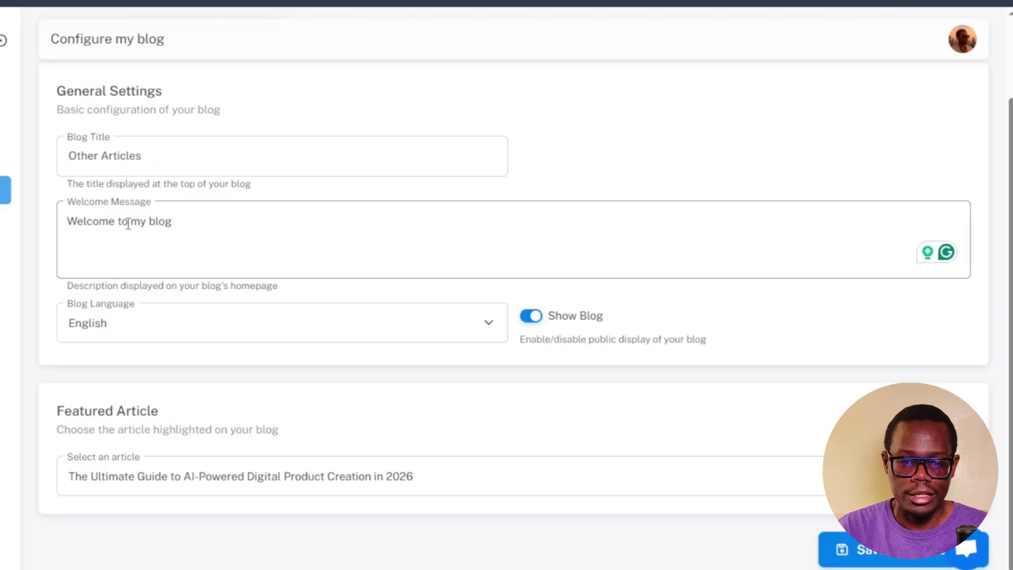
- Change the blog's welcome message to "Read more from my blog"
left_click_drag(129, 222, 23, 220)
type("Rea")
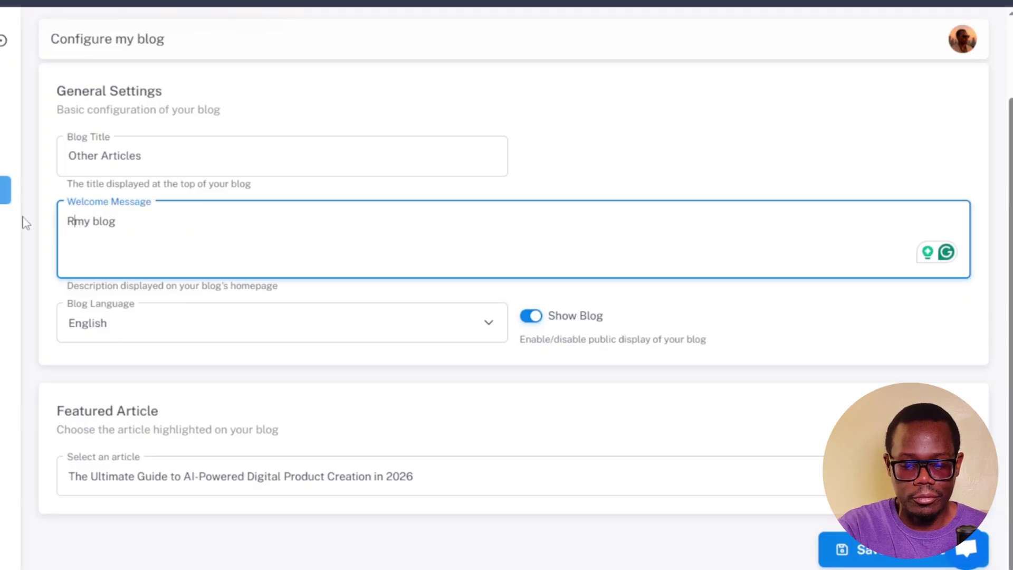
type("d more from")
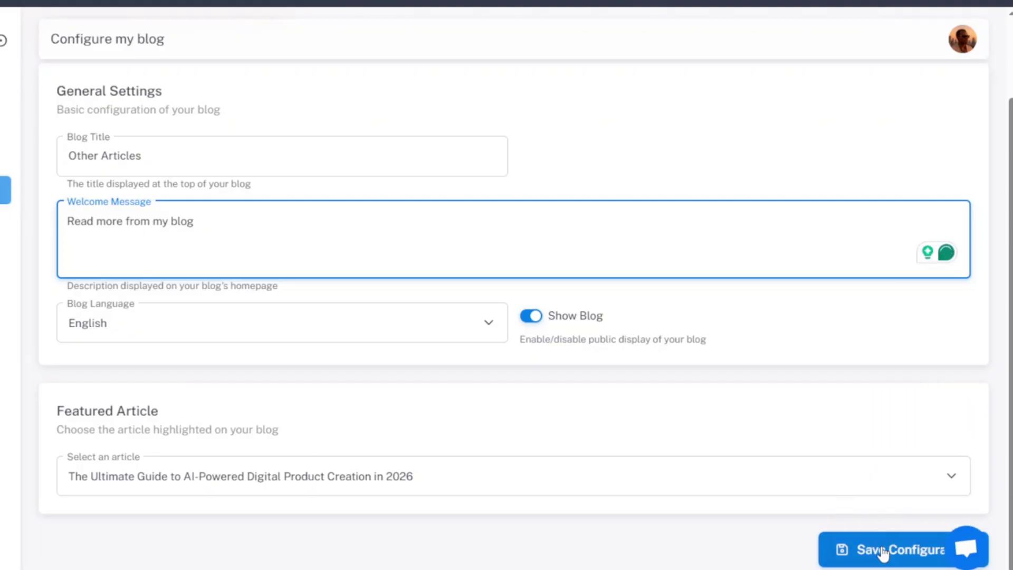
- Save the blog configuration, switch to the WordPress site and review its blog section's welcome message, featured article and article cards
left_click(879, 554)
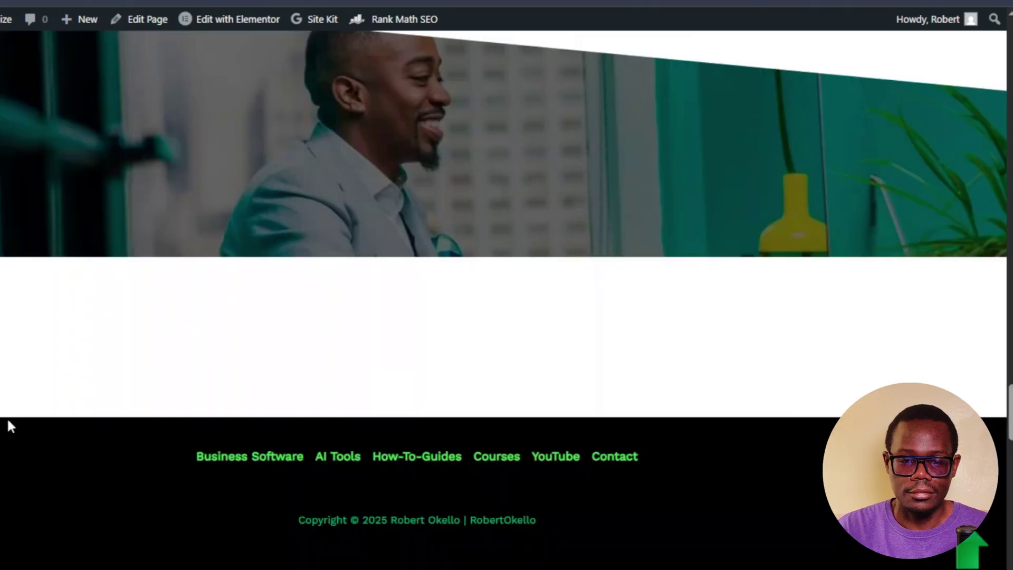
scroll(8, 420, "down", 7)
scroll(8, 419, "down", 5)
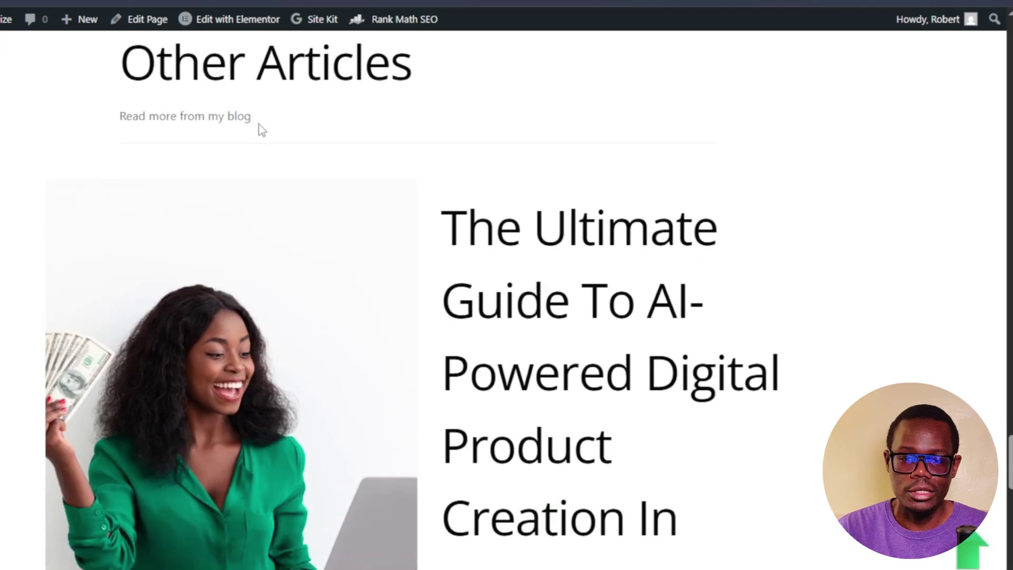
scroll(301, 174, "down", 3)
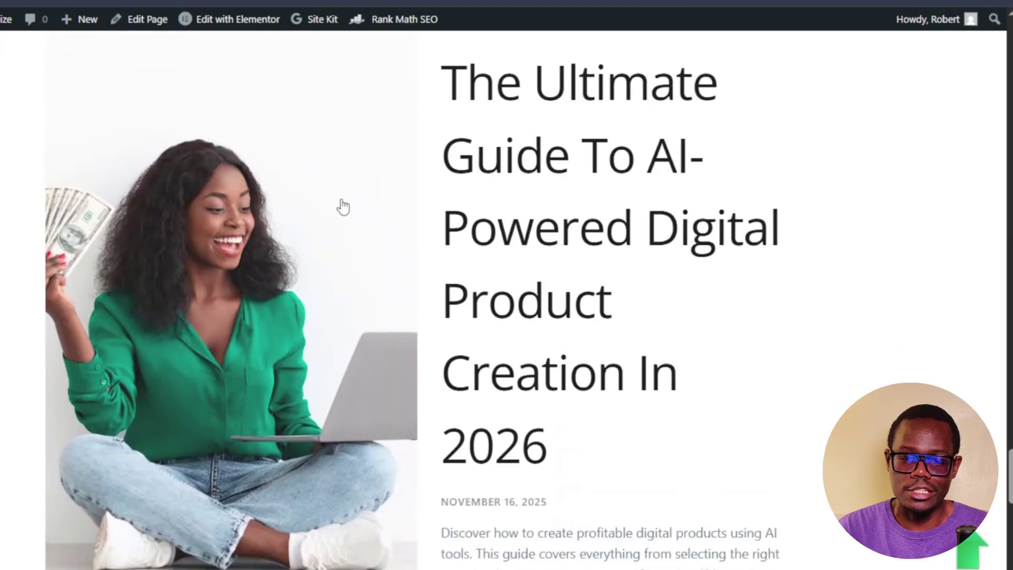
scroll(344, 206, "up", 1)
scroll(342, 197, "down", 7)
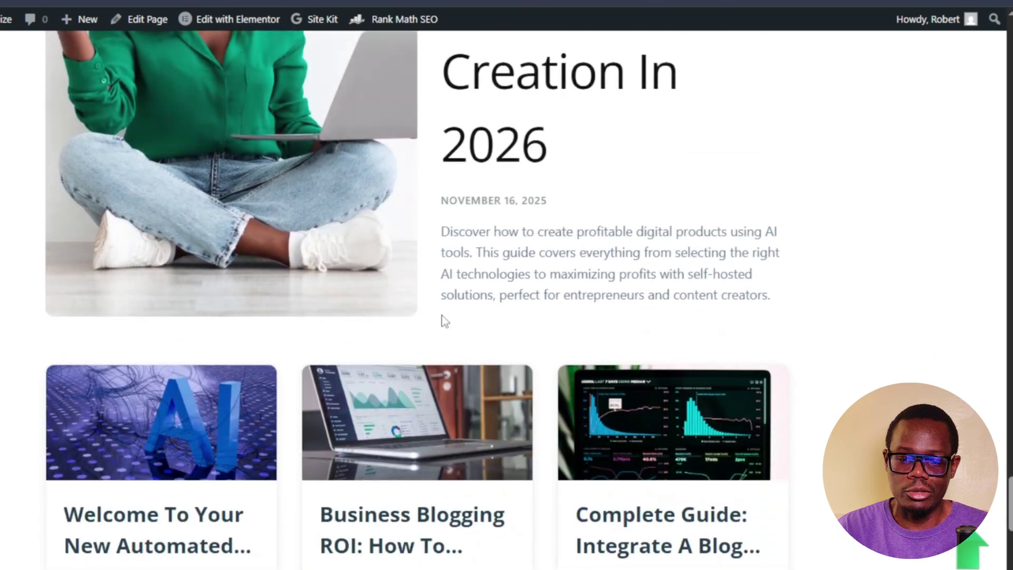
scroll(512, 435, "down", 1)
scroll(511, 434, "up", 4)
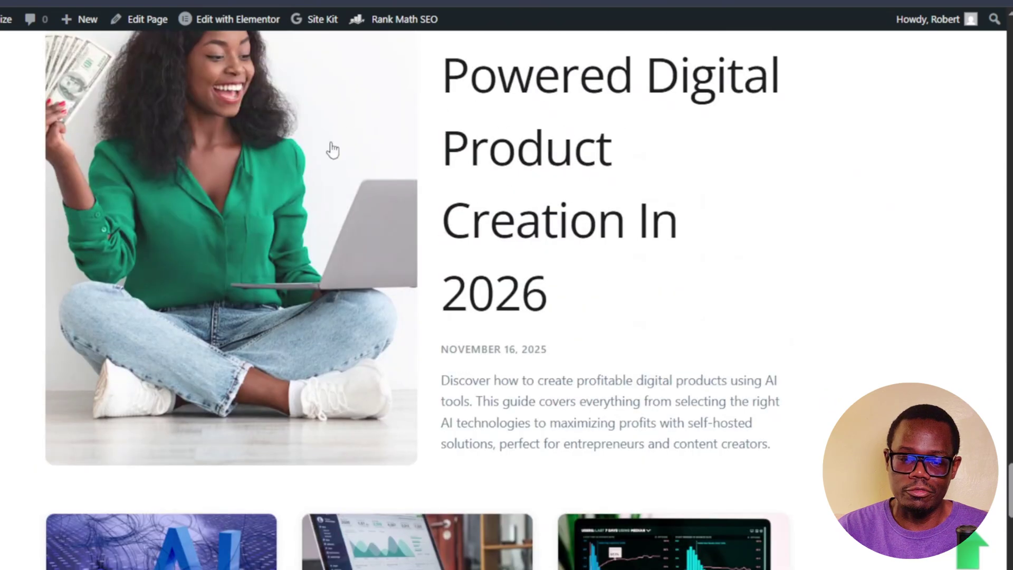
scroll(311, 174, "up", 3)
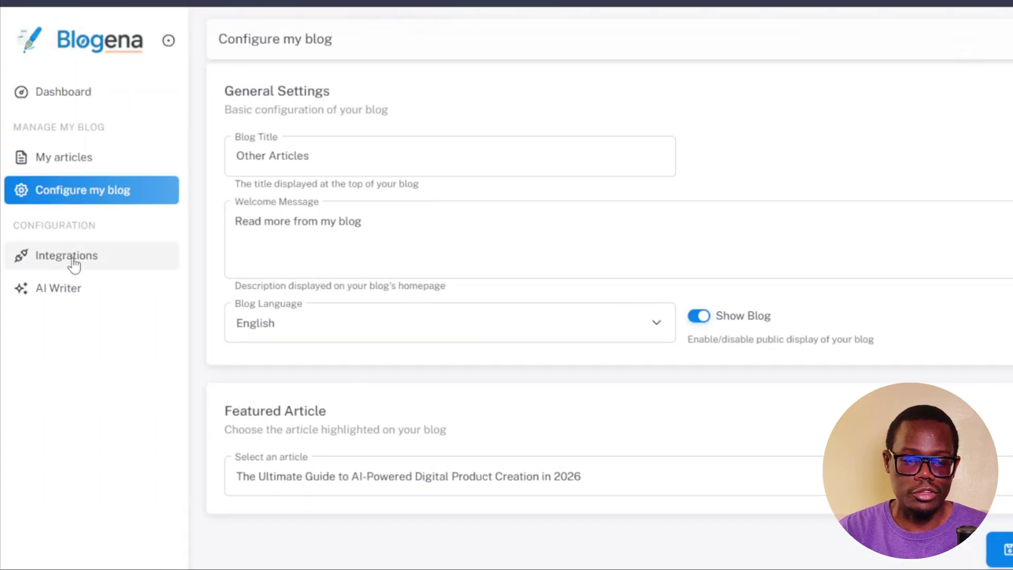
- Check the website's integration status in Blogena, and read through the AI Writer's generated website description
left_click(74, 259)
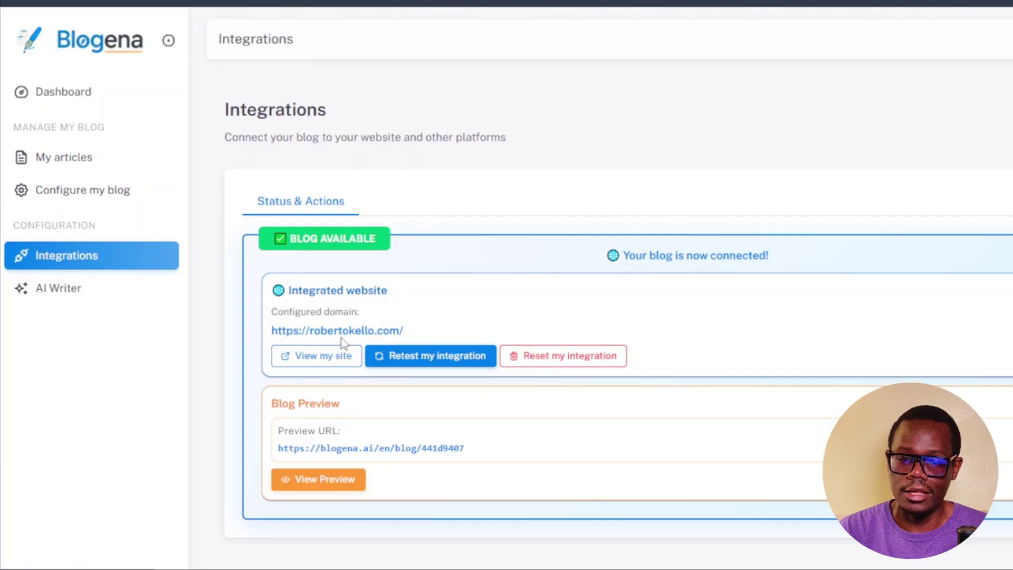
left_click(74, 296)
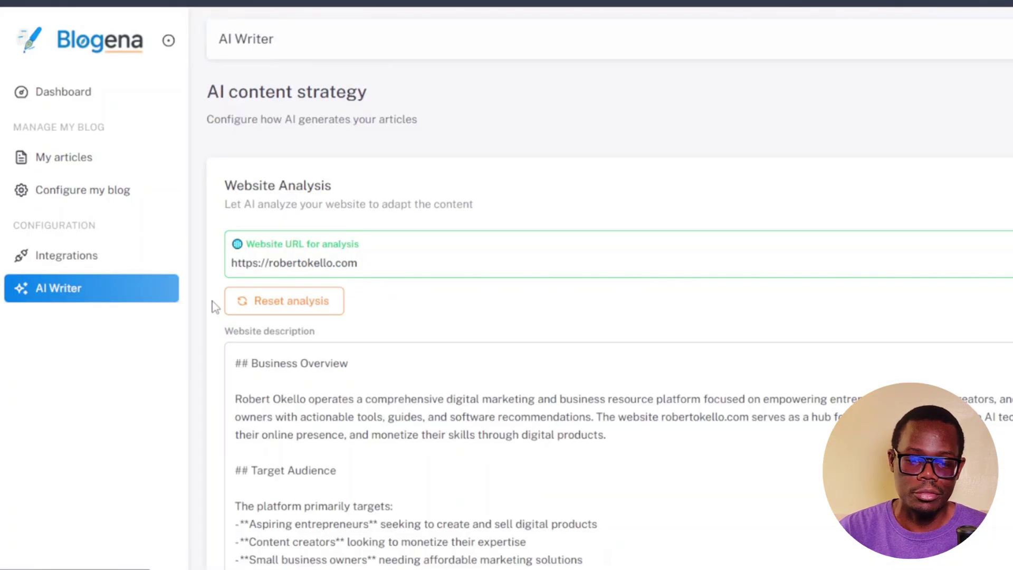
scroll(218, 301, "down", 2)
scroll(218, 301, "down", 3)
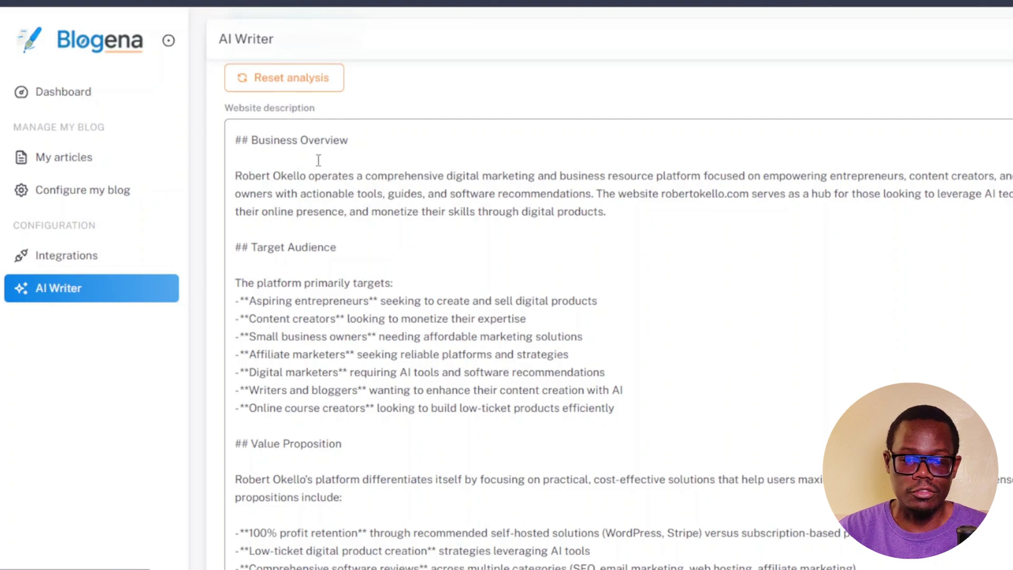
scroll(335, 248, "down", 4)
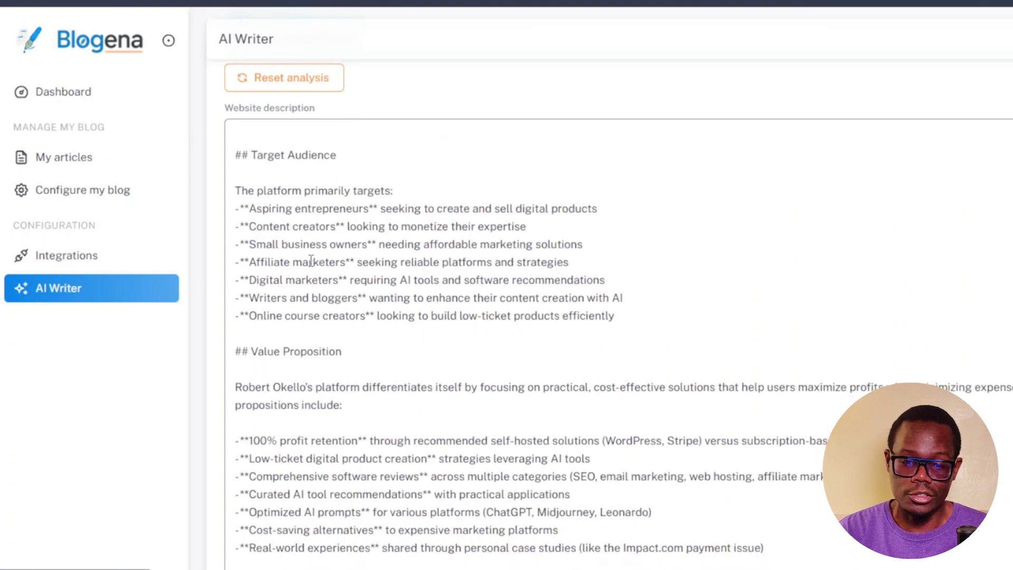
scroll(322, 264, "down", 2)
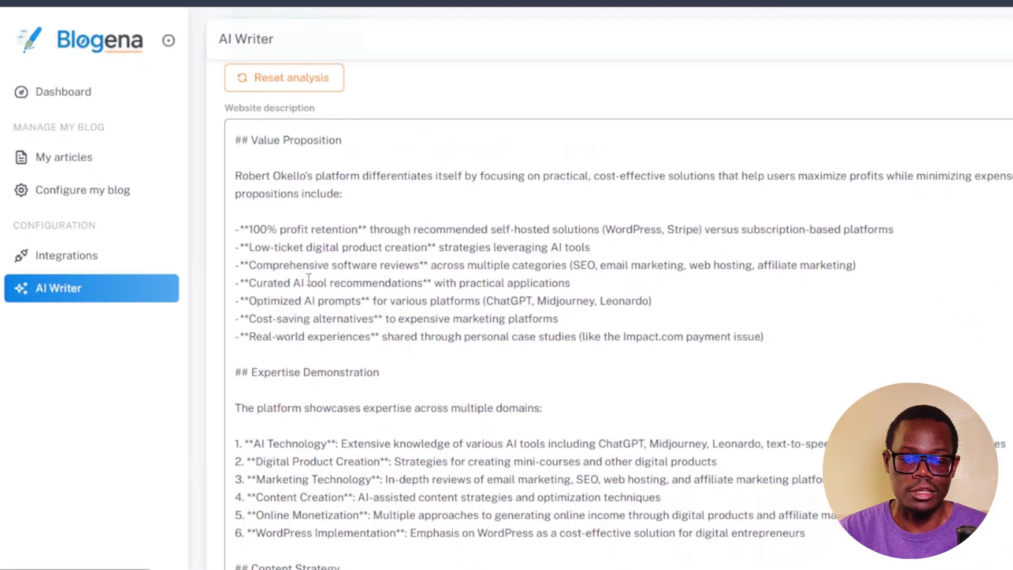
scroll(305, 301, "down", 4)
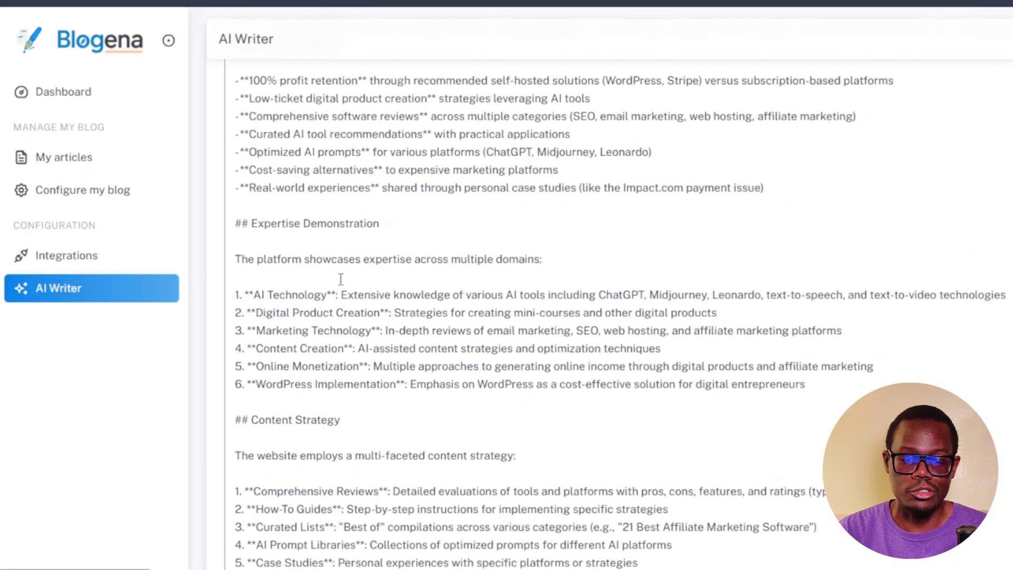
scroll(328, 314, "down", 7)
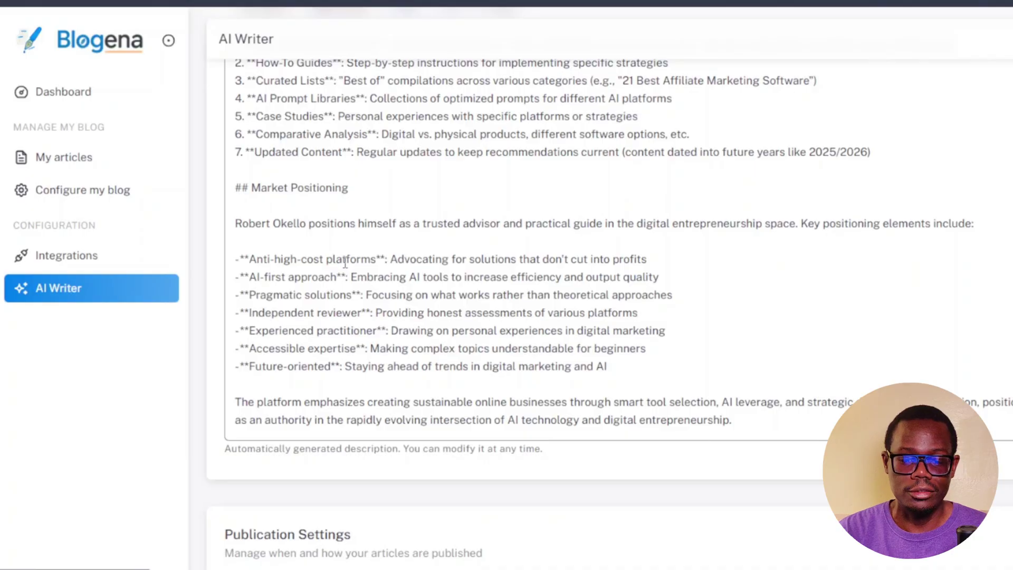
- Exclude Monday, Saturday and Sunday from the AI Writer's automatic publication days
scroll(346, 262, "down", 7)
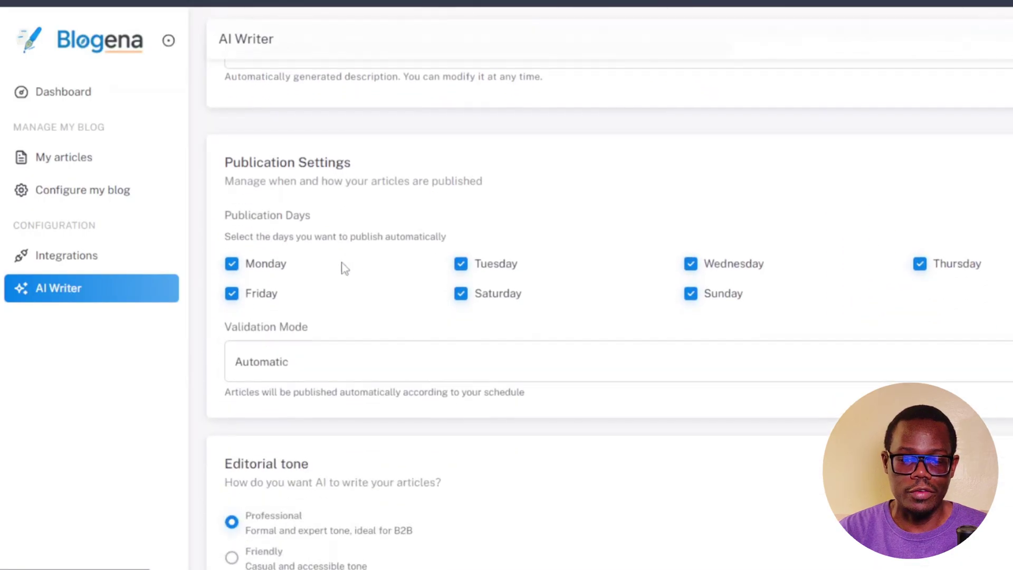
scroll(345, 266, "down", 1)
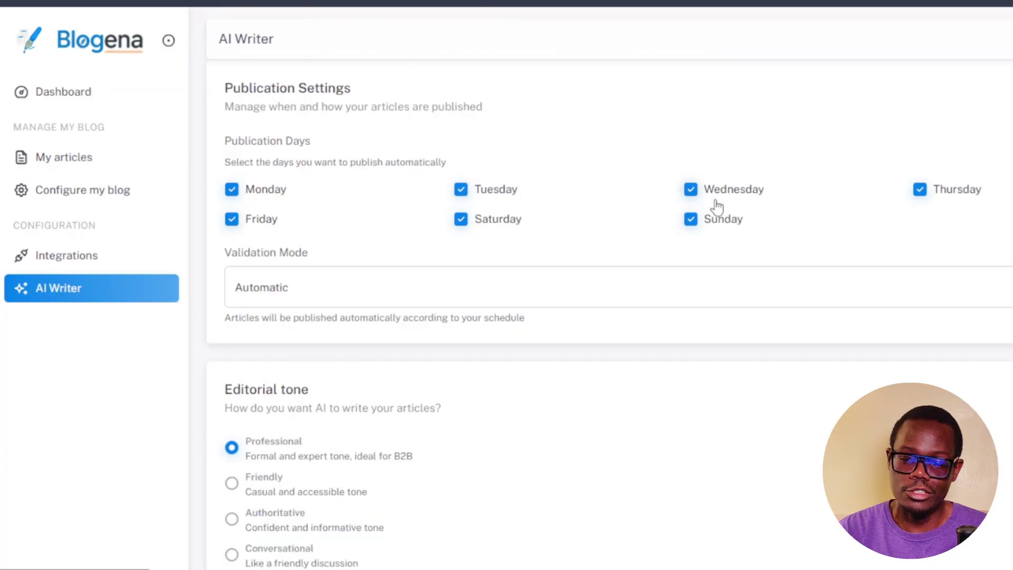
left_click(233, 193)
left_click(461, 222)
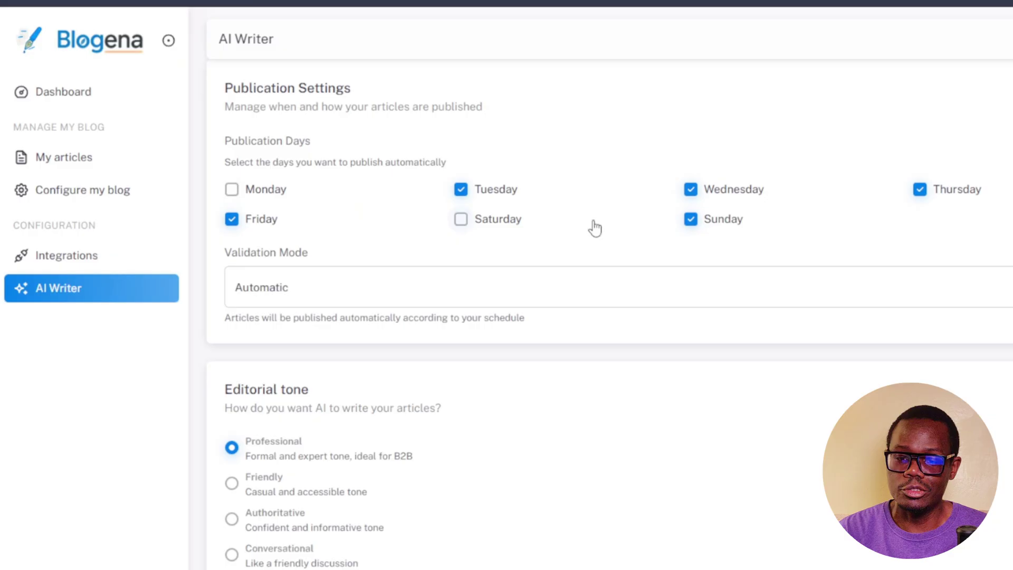
left_click(692, 222)
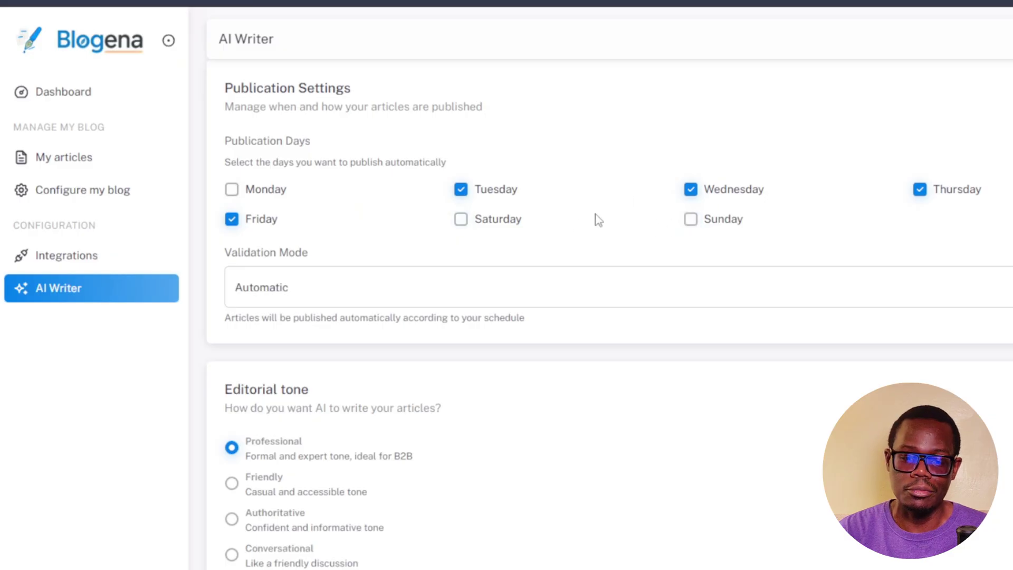
- Check the Validation Mode choices without changing the selection, and review the quick blog integration code and installation notes
left_click(306, 291)
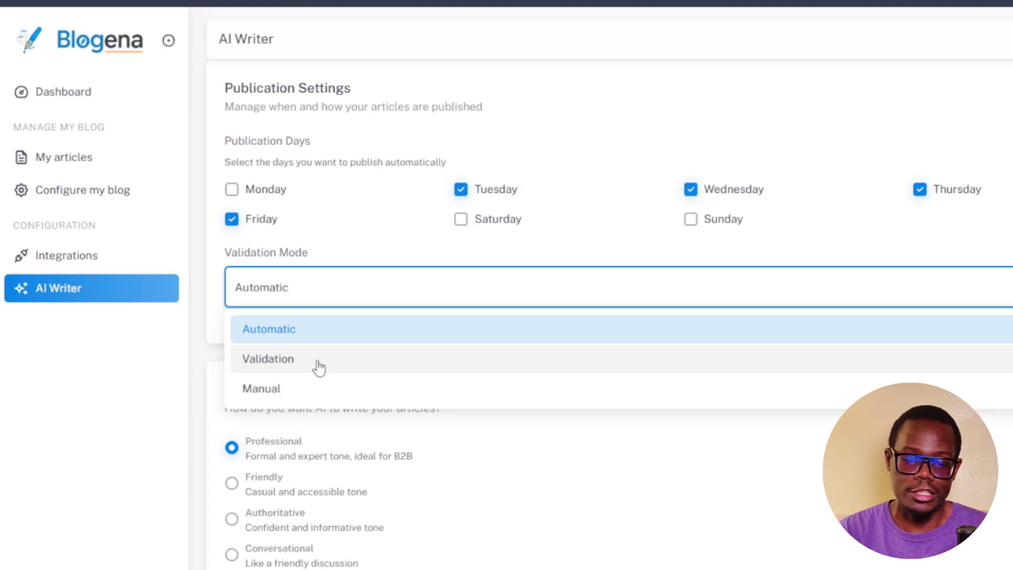
left_click(204, 356)
scroll(353, 368, "down", 3)
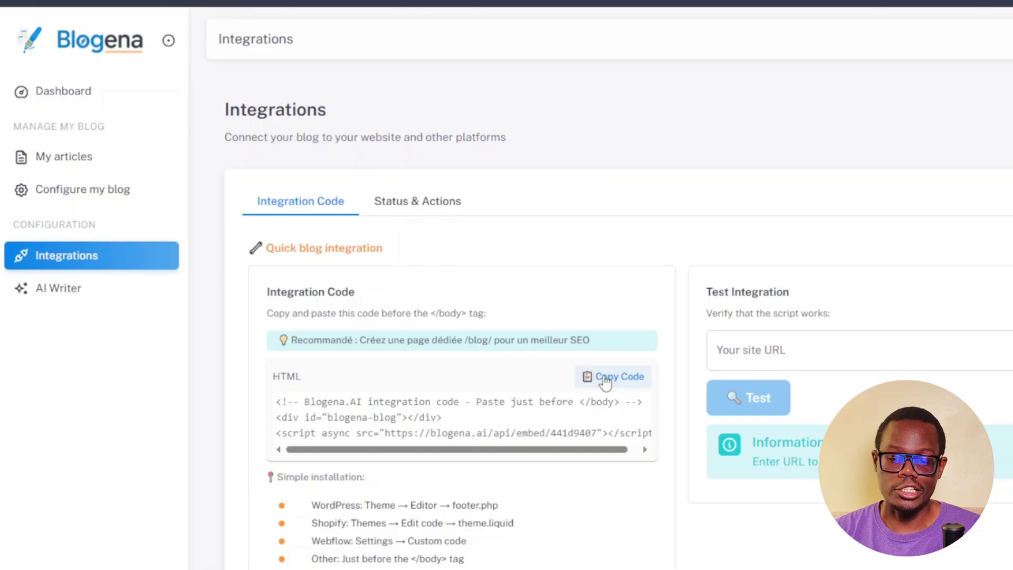
scroll(437, 473, "down", 1)
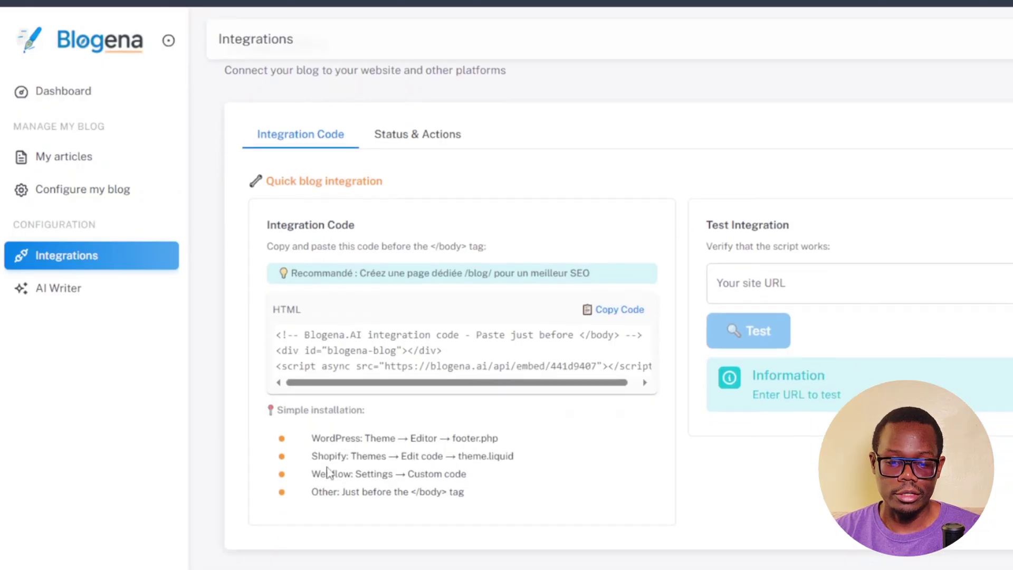
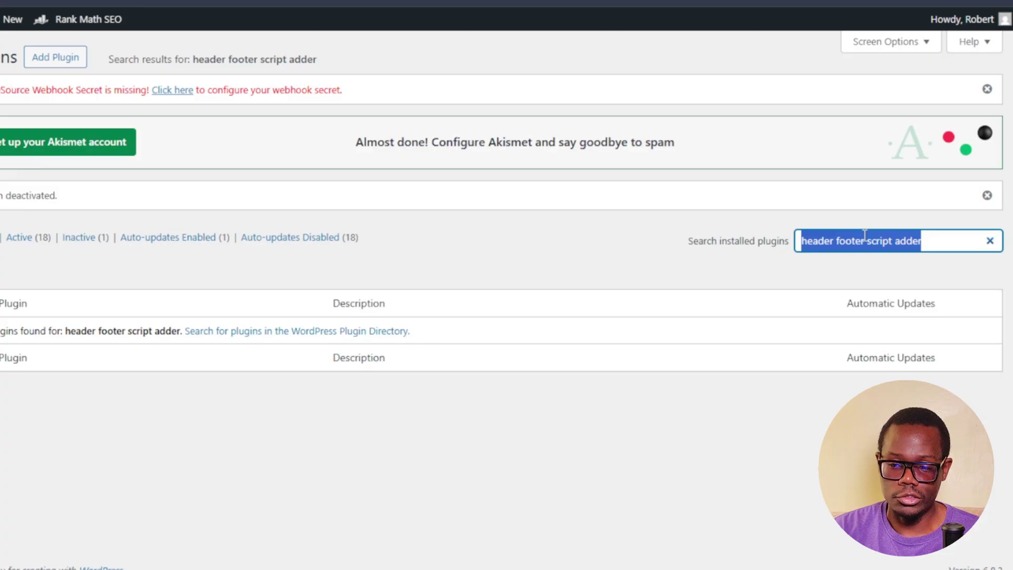
- Search the WordPress plugin directory for "header footer script adder", and install and activate the Header Footer Script Adder plugin
left_click(61, 59)
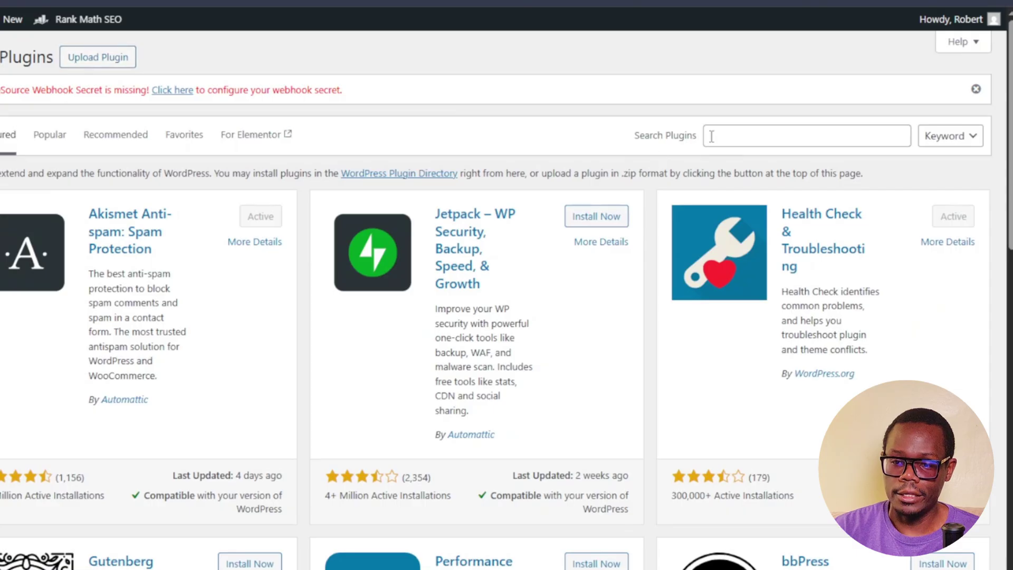
left_click(719, 134)
type("header footer script adder")
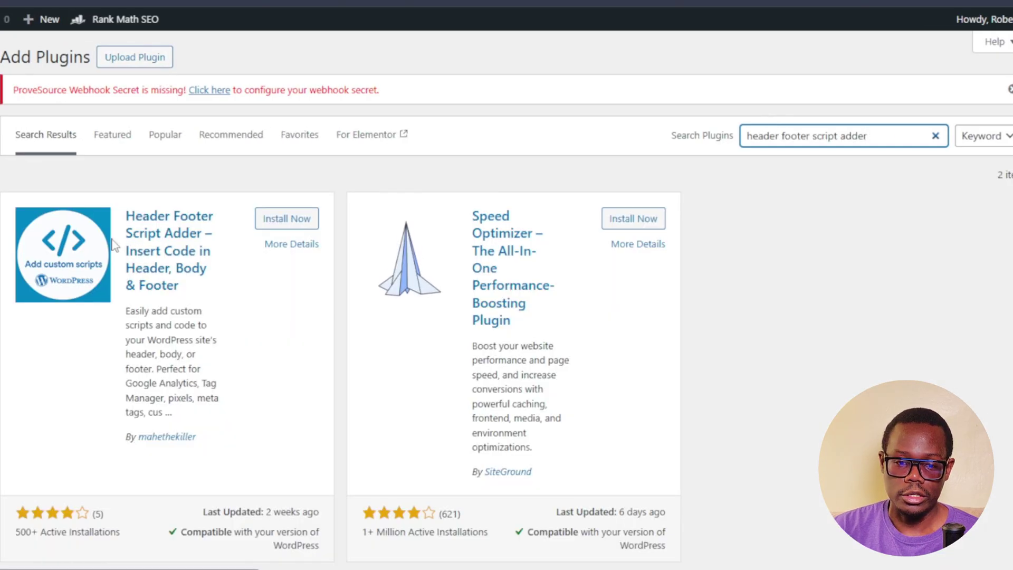
left_click(272, 221)
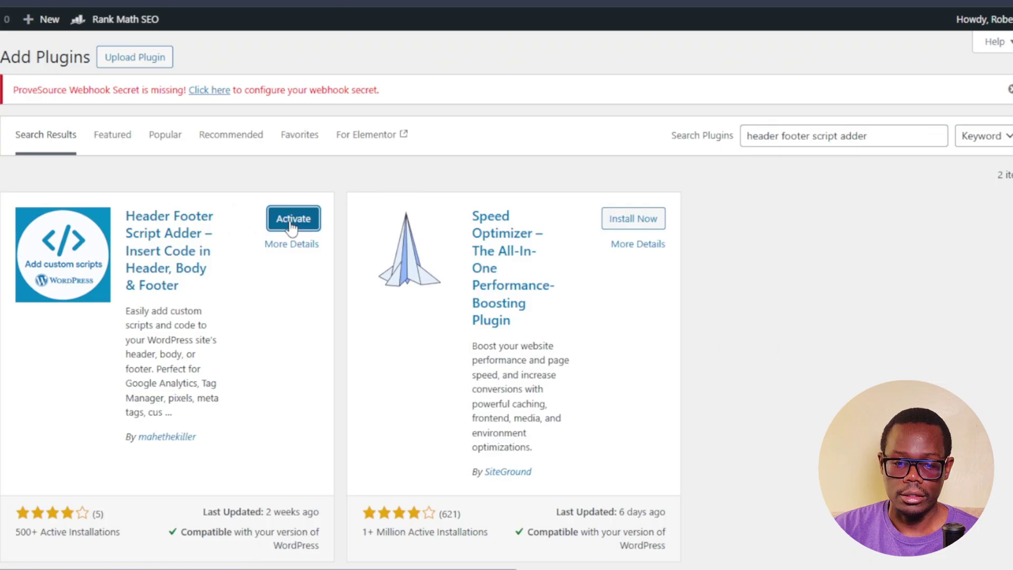
left_click(292, 220)
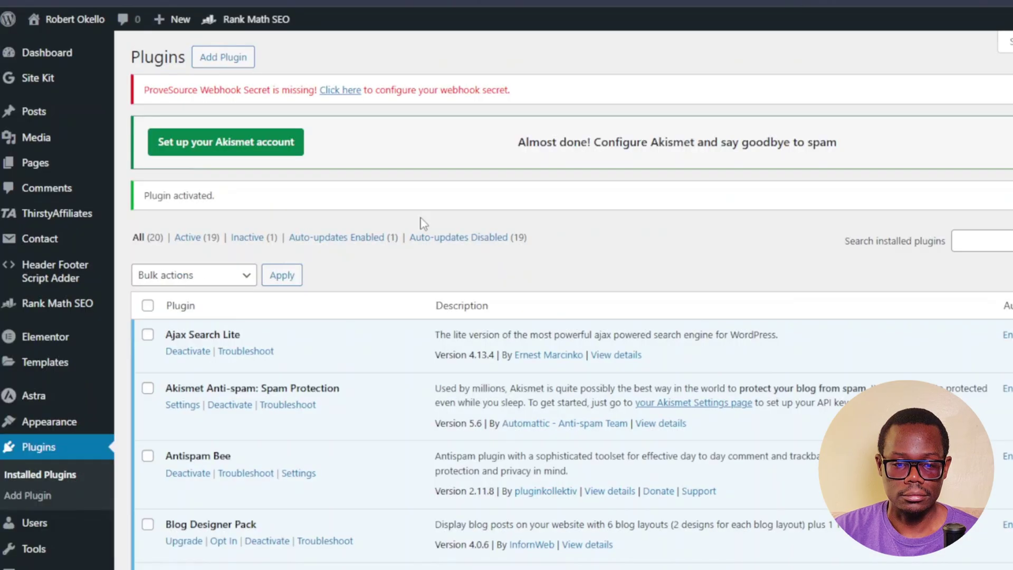
- Open the Header Footer Script Adder settings and put the two-line Blogena embed code from Footer Scripts on the clipboard
left_click(55, 282)
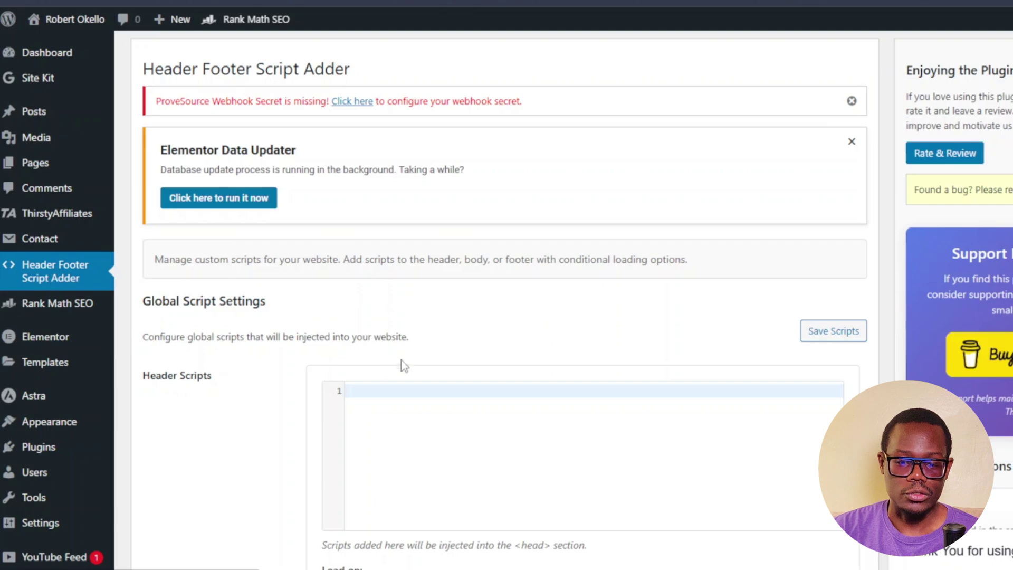
scroll(486, 325, "down", 1)
scroll(409, 323, "down", 1)
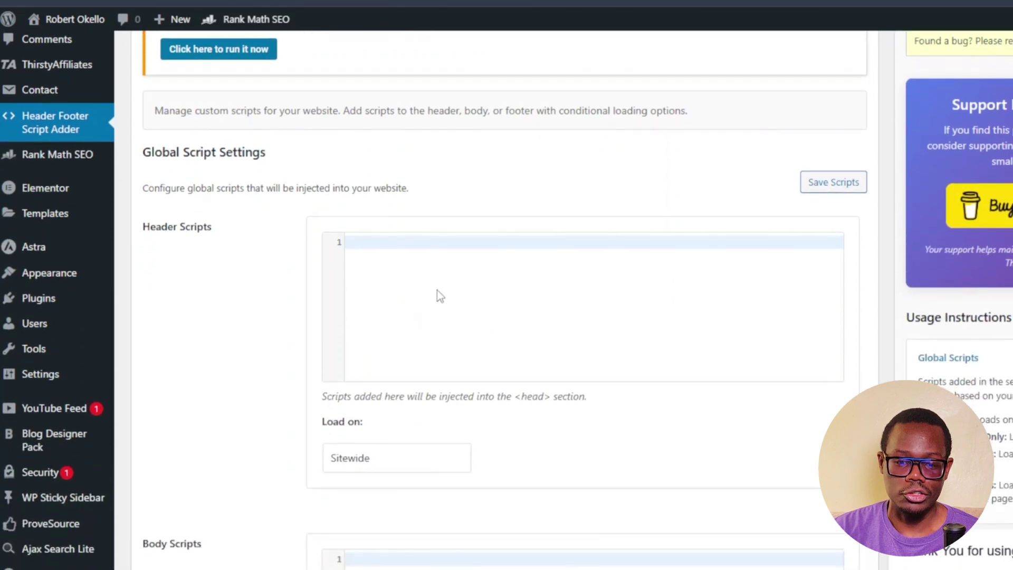
scroll(446, 292, "down", 3)
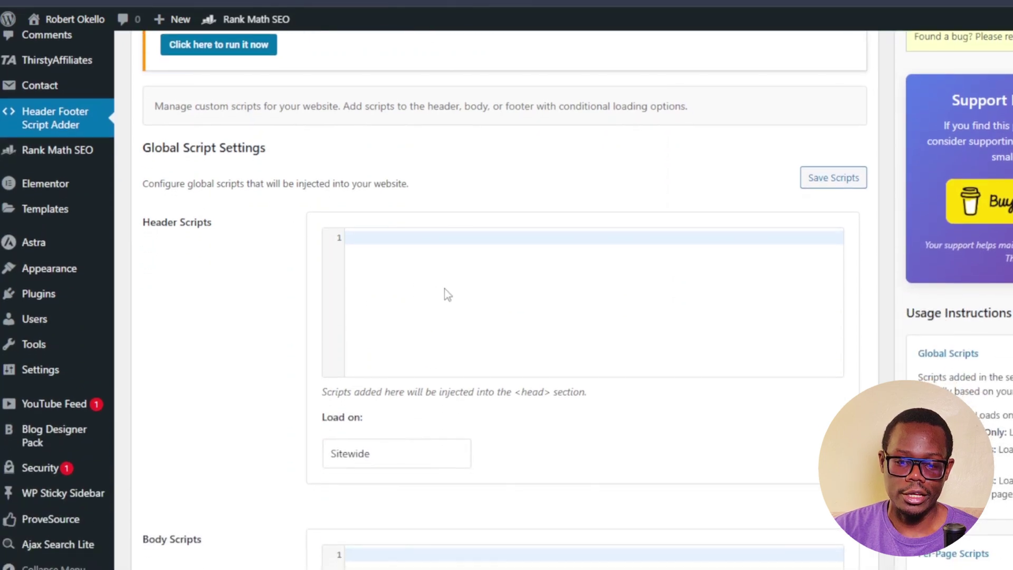
scroll(418, 339, "down", 4)
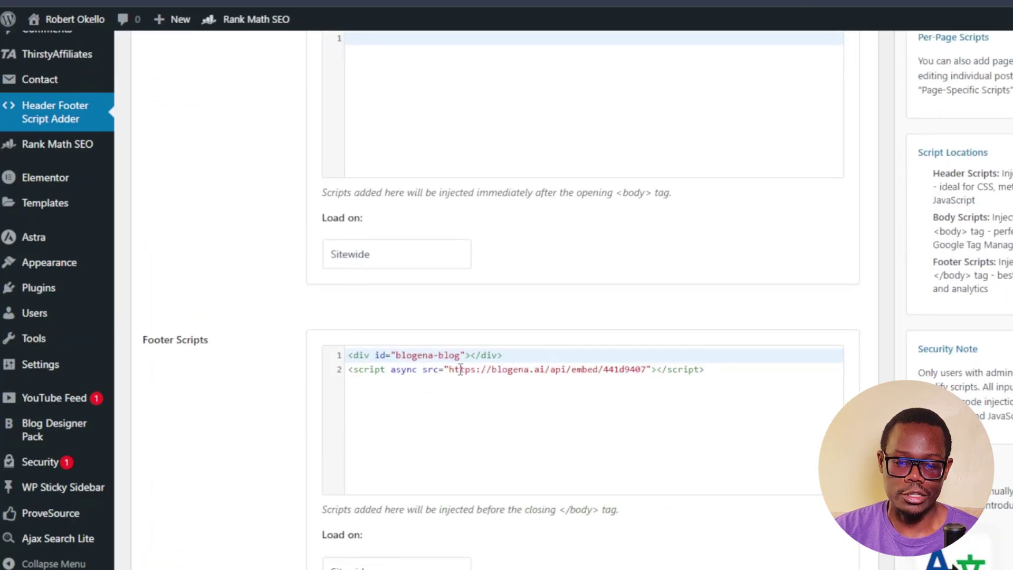
left_click_drag(720, 372, 347, 349)
right_click(417, 358)
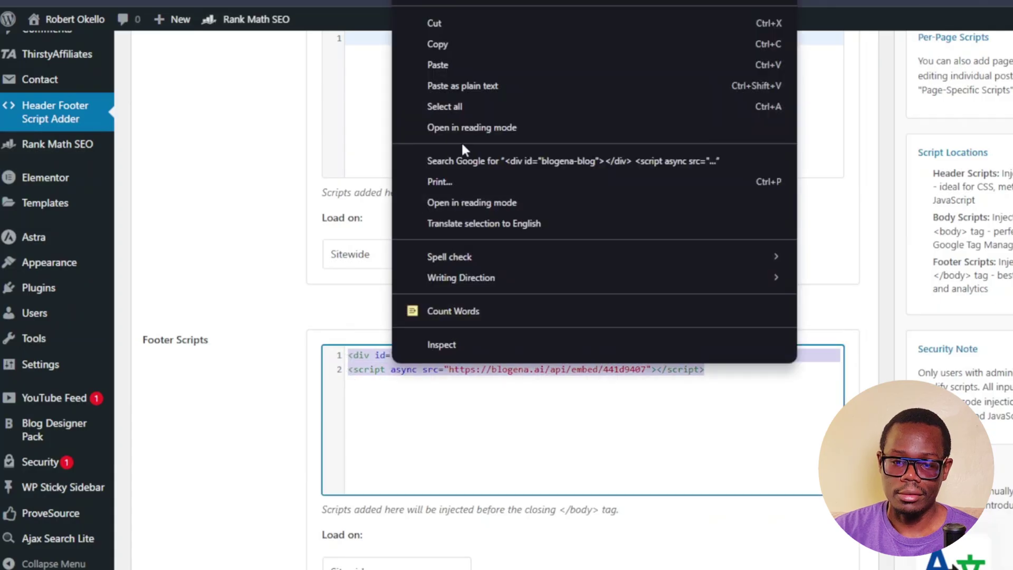
left_click(448, 34)
- Paste the Blogena embed code into Header Scripts, check the comment line of Blogena's integration code, and save the scripts
scroll(281, 316, "up", 6)
scroll(281, 316, "up", 3)
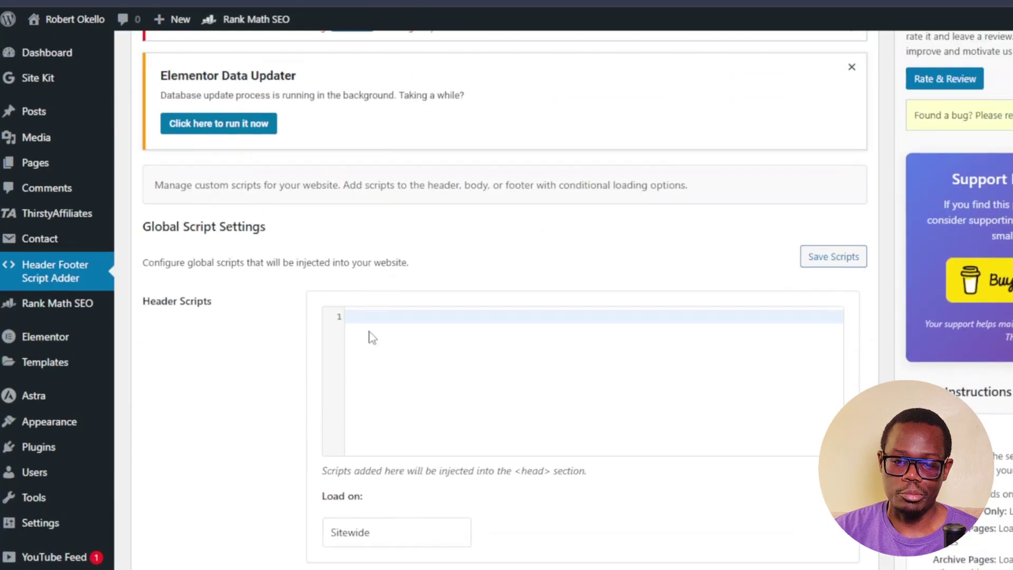
left_click(373, 339)
key("ctrl+v")
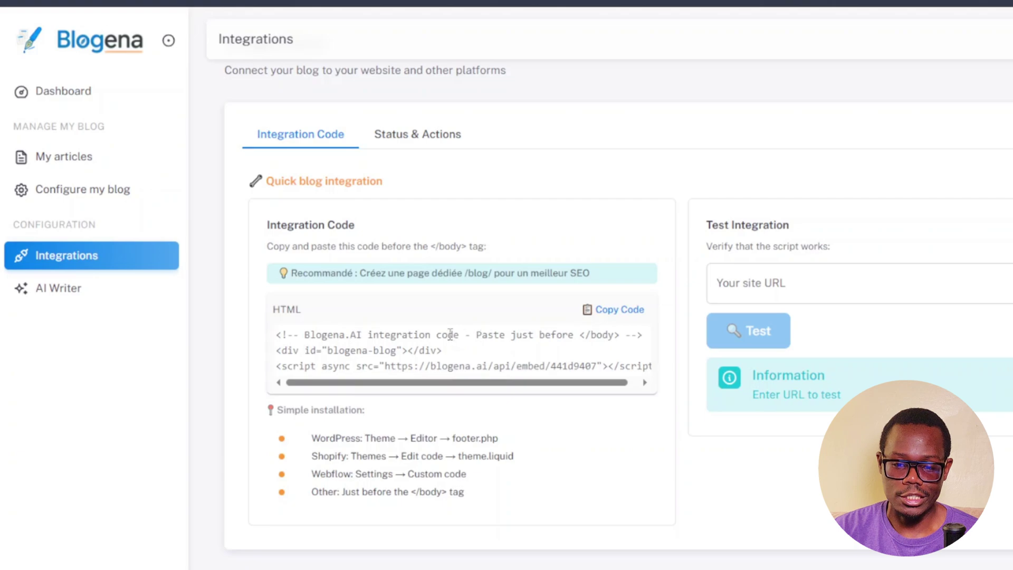
left_click_drag(637, 336, 276, 334)
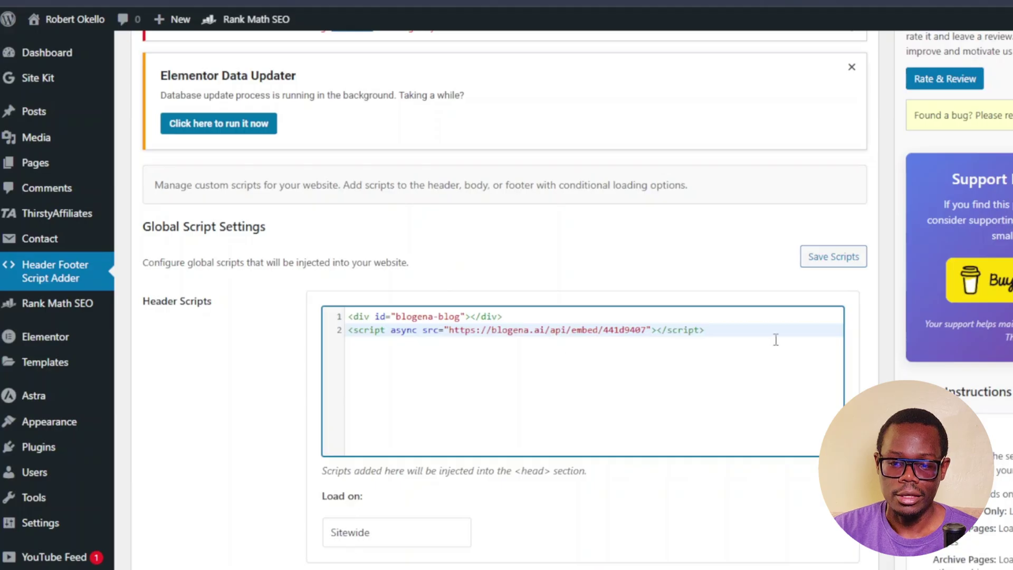
left_click(834, 258)
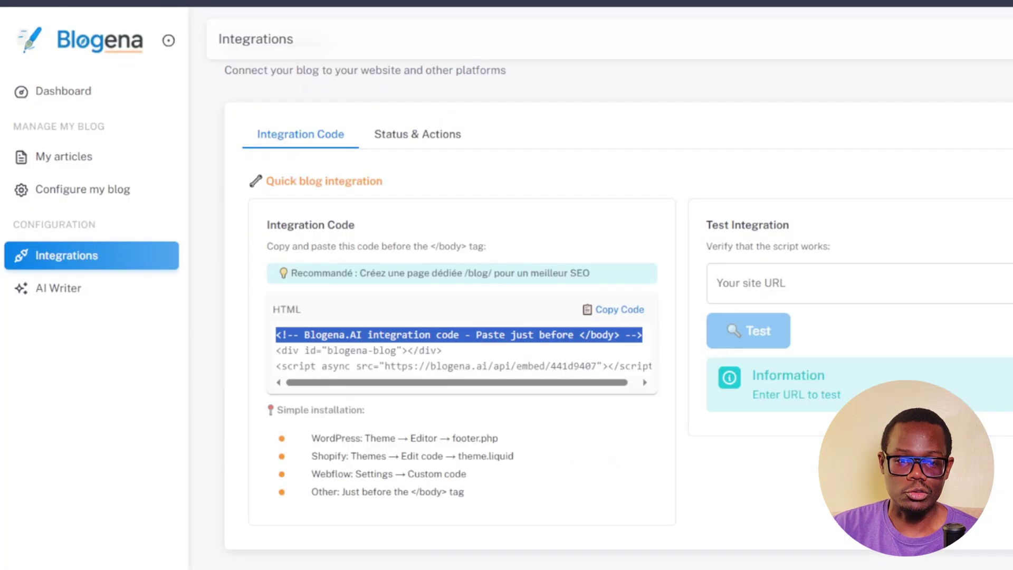
- Test the Blogena integration against the WordPress site's URL
left_click(765, 285)
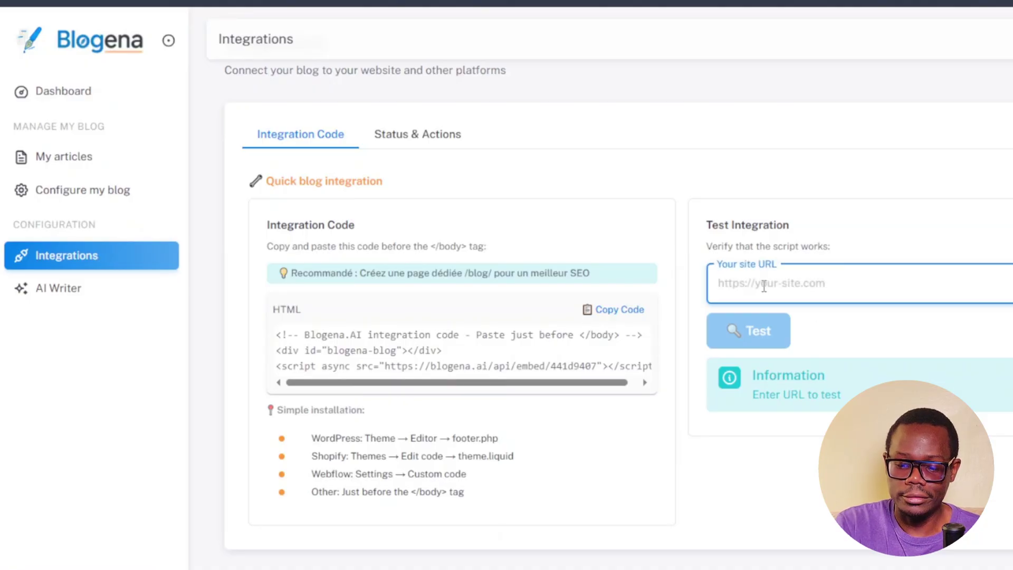
type("robertokello.com")
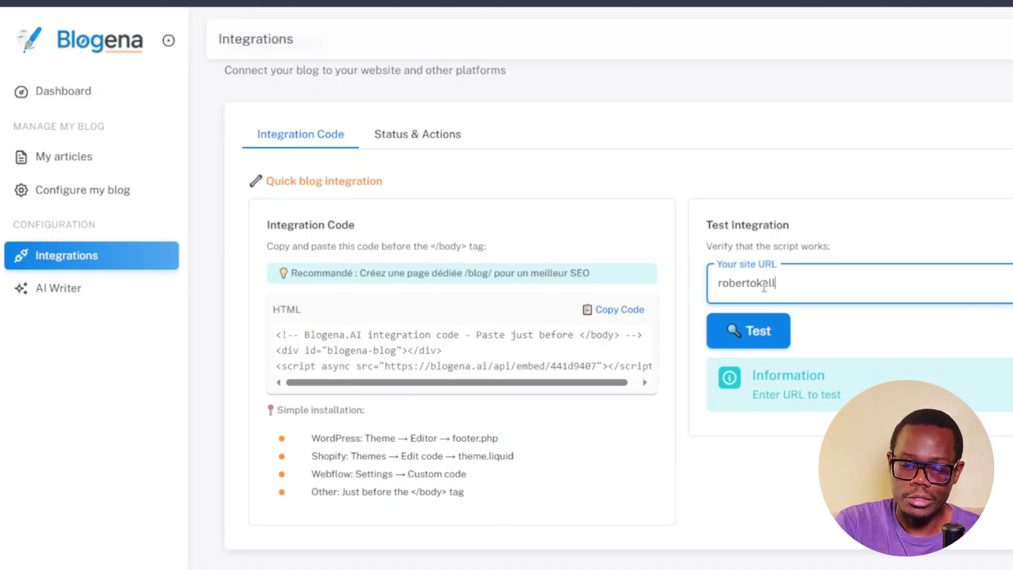
left_click(764, 343)
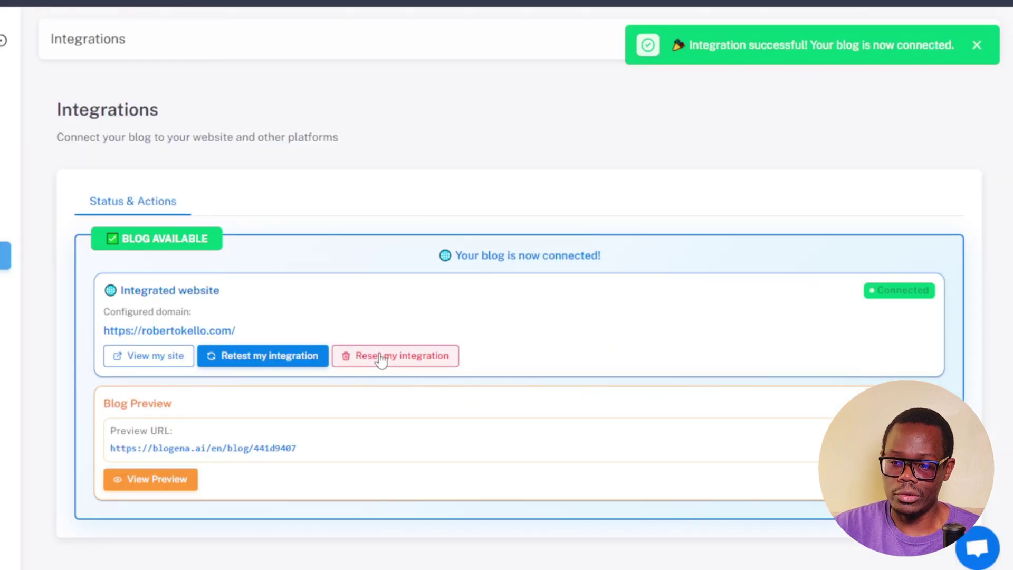
- View the connected site and examine the Blogena articles embedded above the site's own header and home page content
left_click(157, 360)
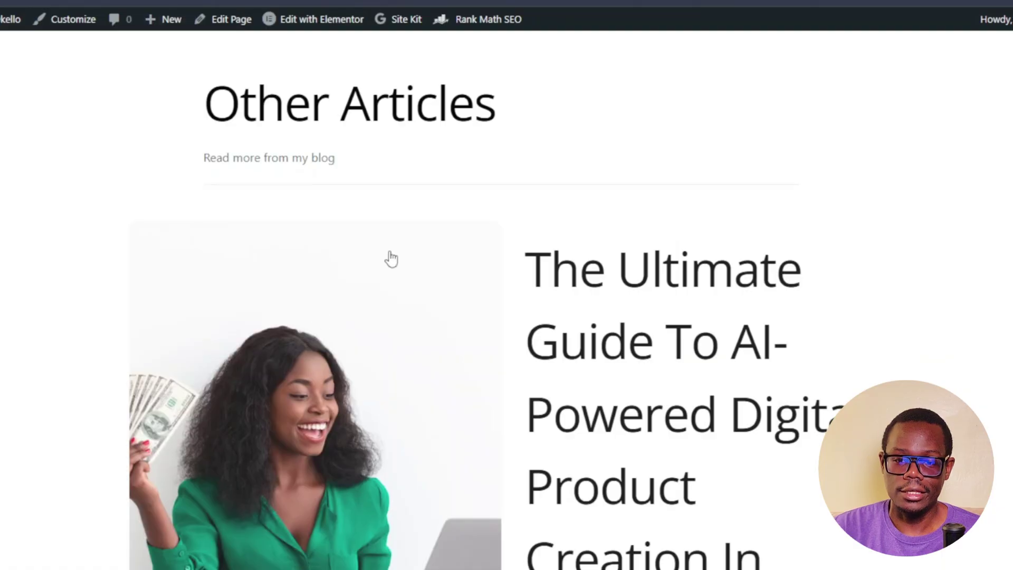
scroll(452, 201, "down", 5)
scroll(517, 224, "down", 6)
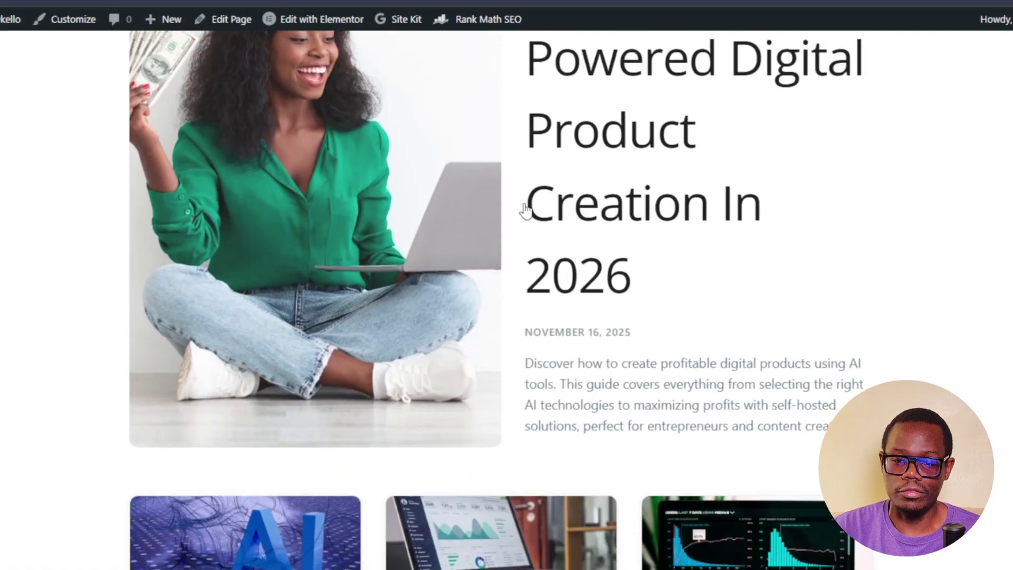
scroll(520, 211, "down", 9)
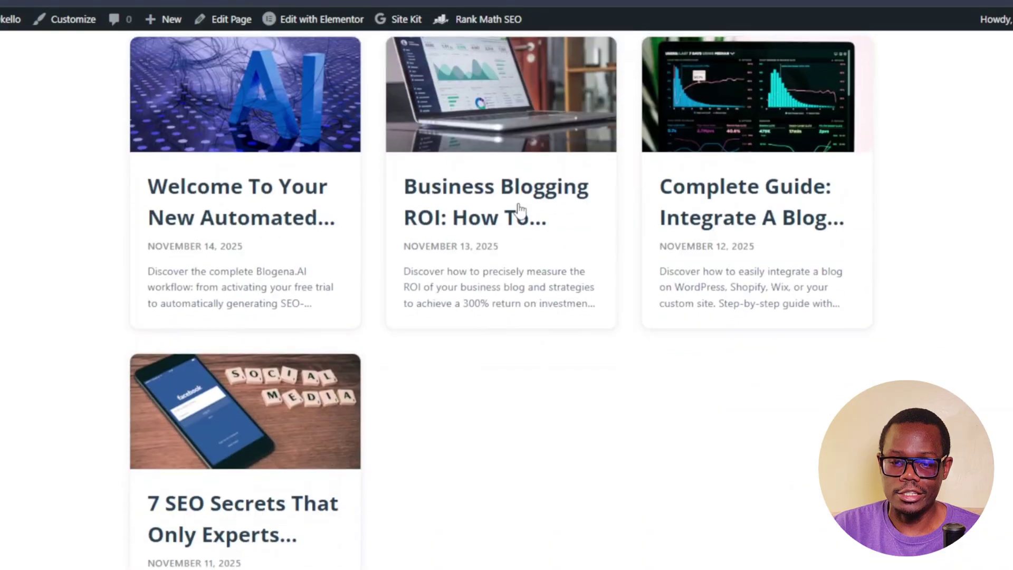
scroll(520, 210, "down", 6)
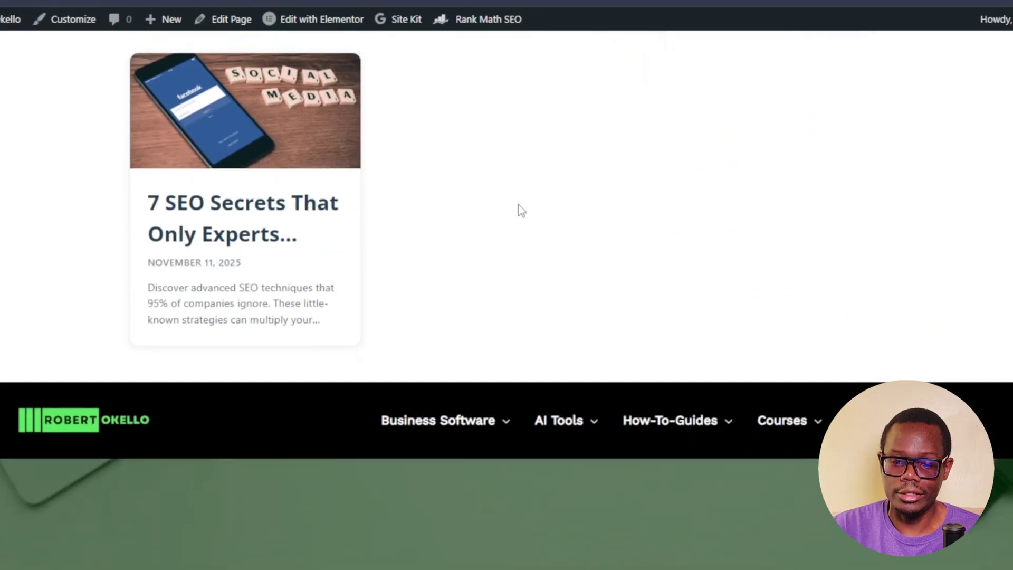
mouse_move(454, 358)
scroll(457, 403, "down", 12)
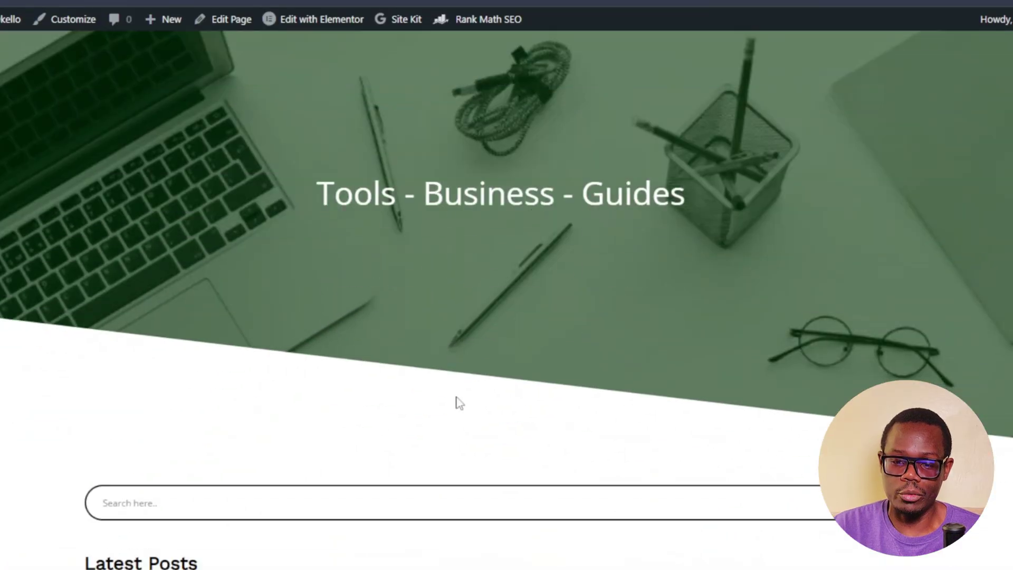
scroll(457, 274, "up", 20)
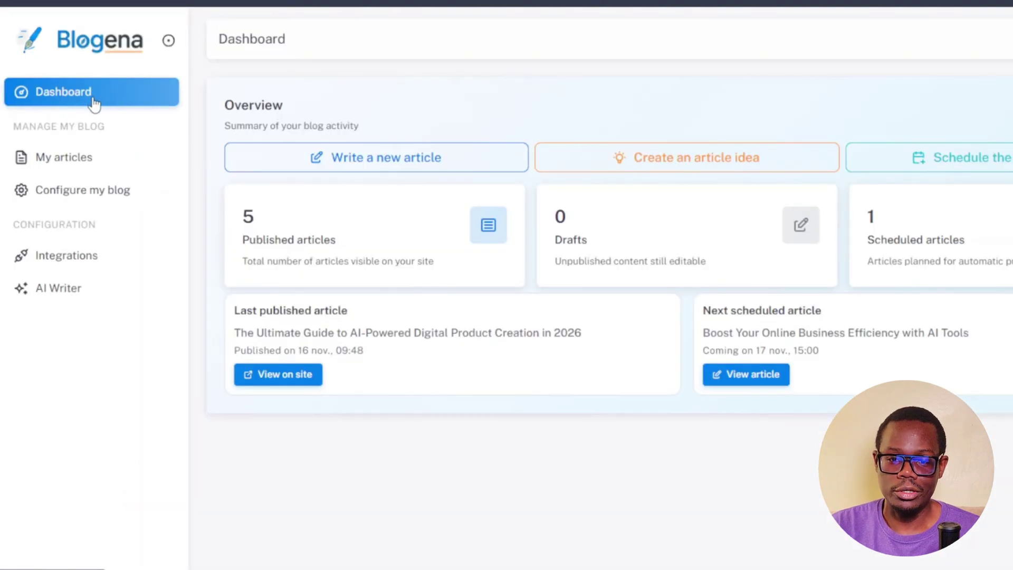
- Check the blank new-article editor, including its title, cover image, summary and content fields
left_click(395, 172)
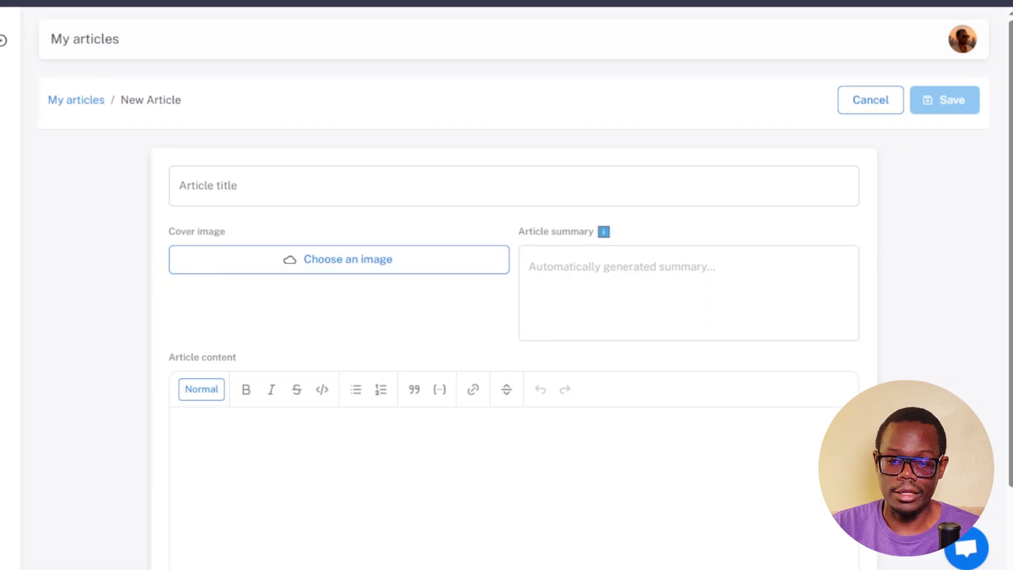
scroll(437, 516, "down", 2)
scroll(466, 445, "up", 2)
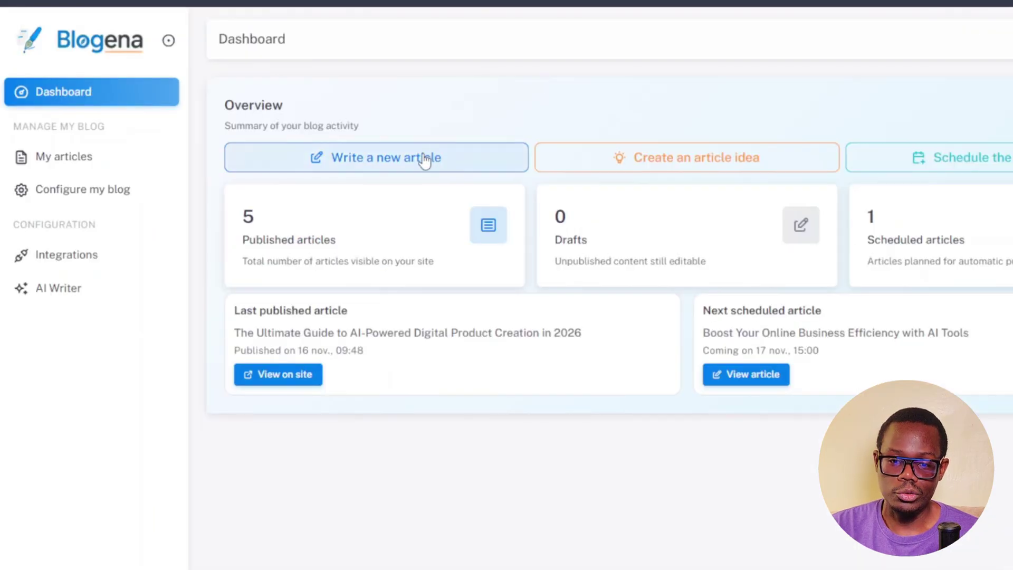
- Start a new article idea from the dashboard and title it "AI Video Generation Tools"
left_click(695, 168)
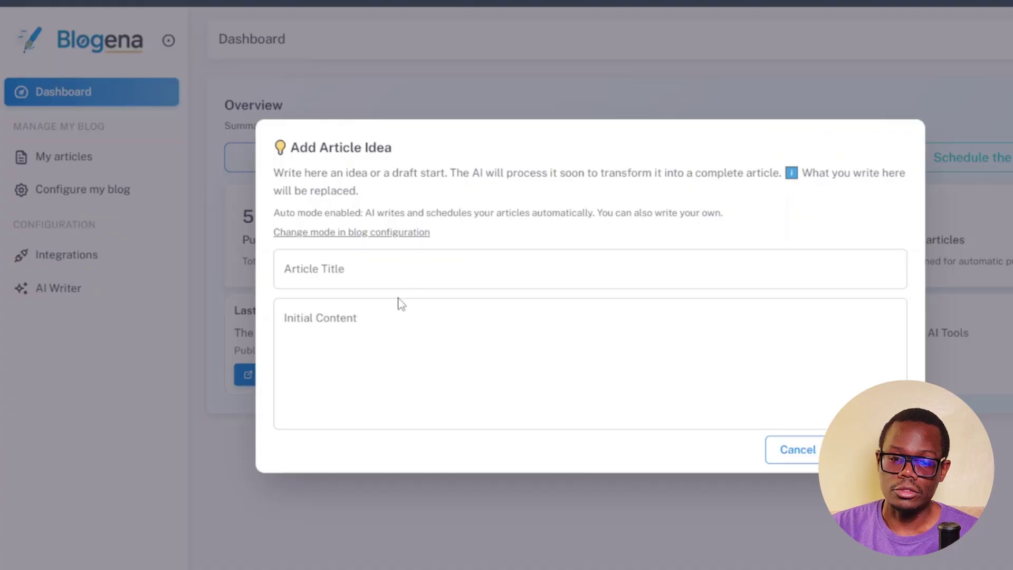
left_click(388, 269)
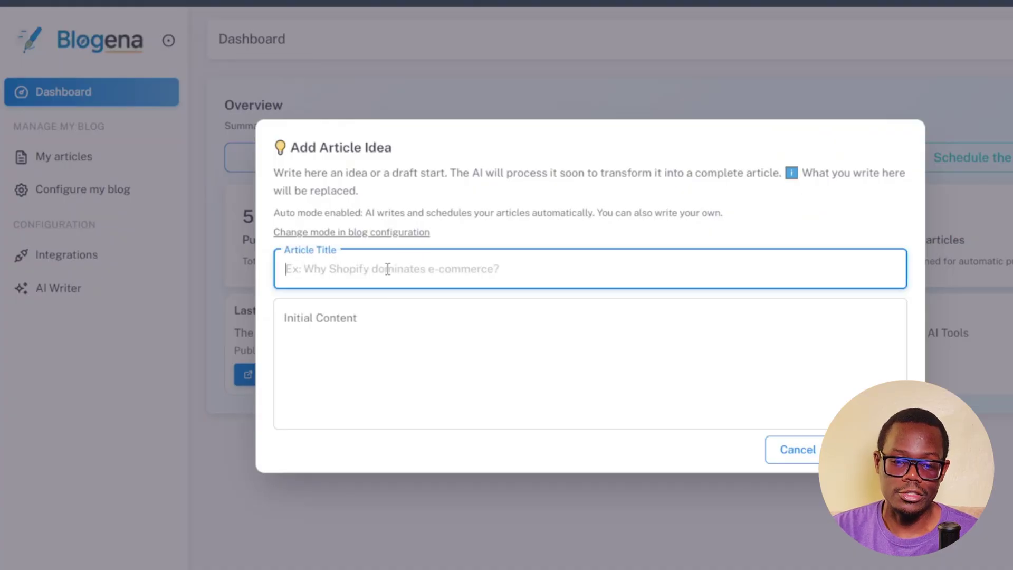
type("AI Video Generat")
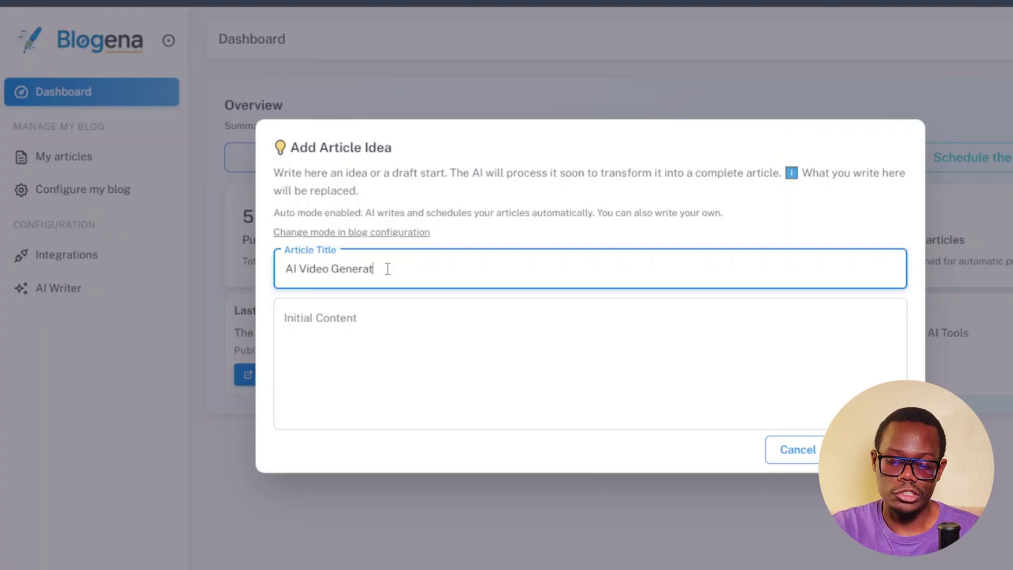
type("ion Tools")
- Set the idea's initial content to "How AI Tools have impacted content creation" and save it
left_click(399, 351)
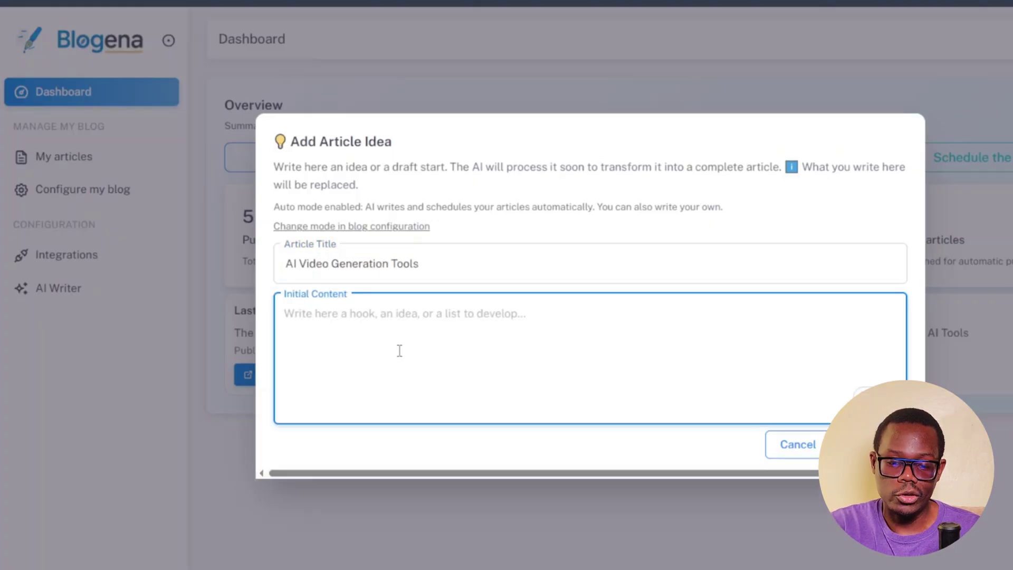
type("How ")
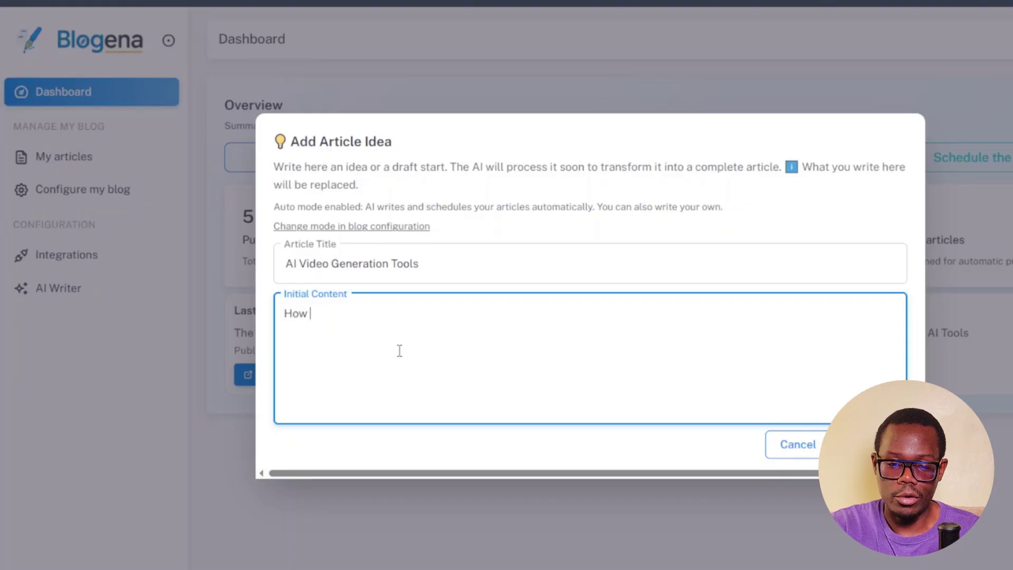
type("AI T")
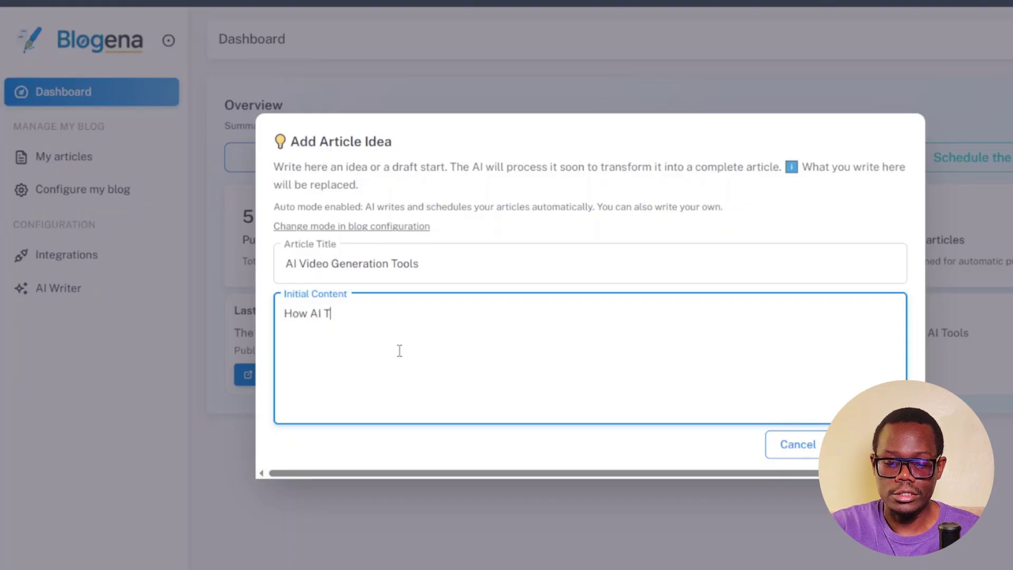
type("ools have")
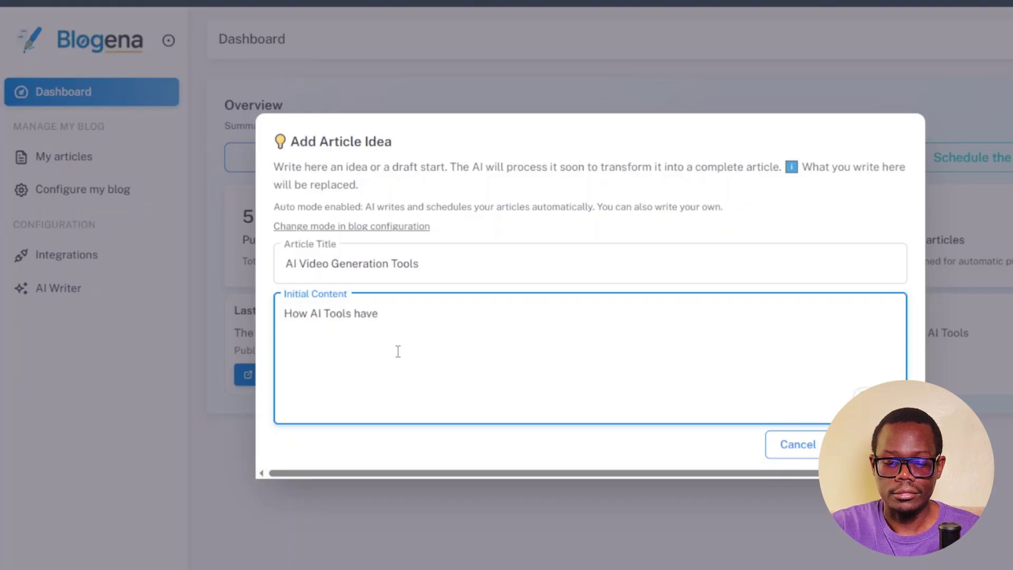
type(" impacted ")
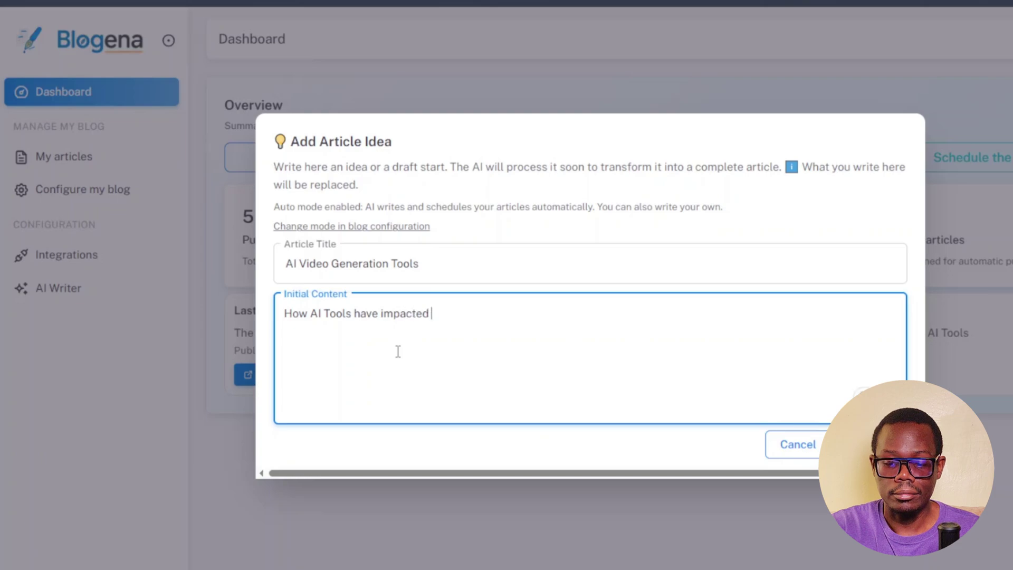
type("content")
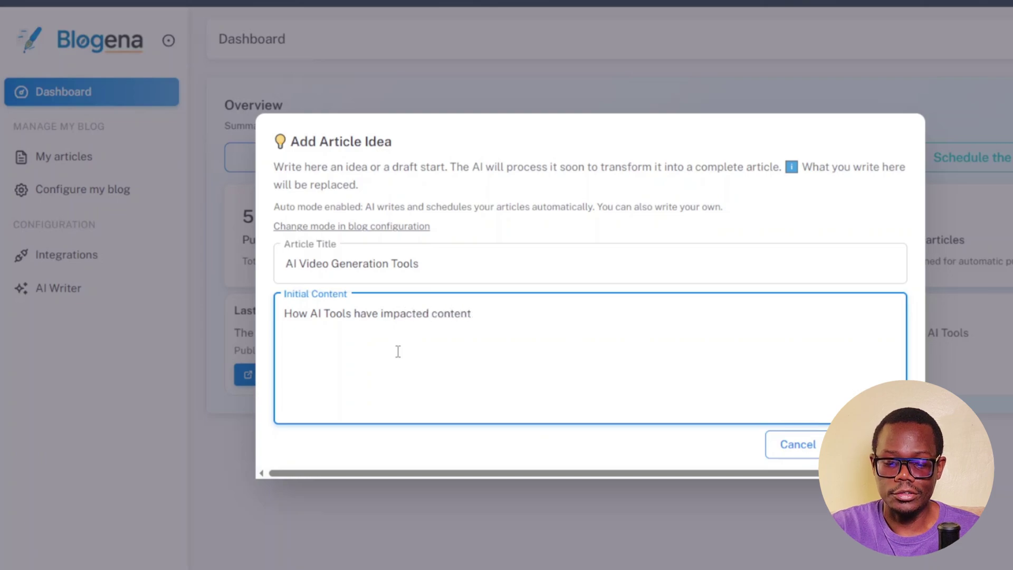
type(" creation")
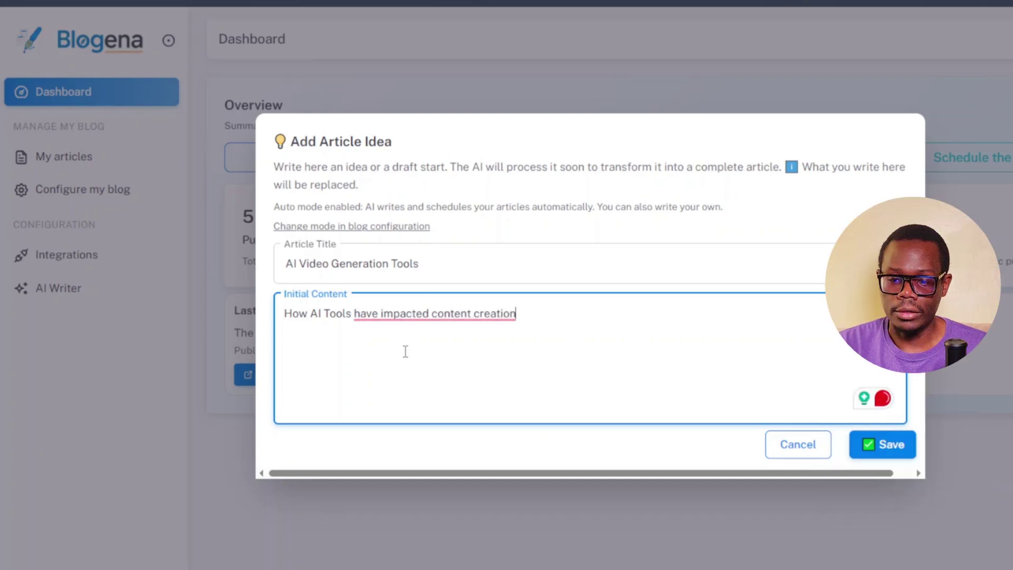
left_click(882, 445)
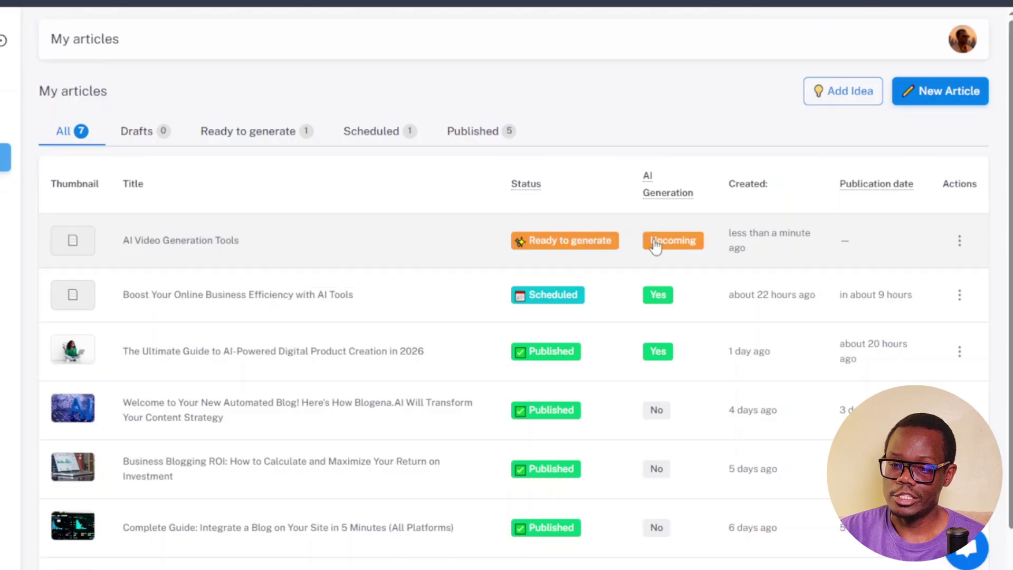
- Review the status, AI generation and publication columns in My articles, along with the new article option
scroll(575, 295, "down", 1)
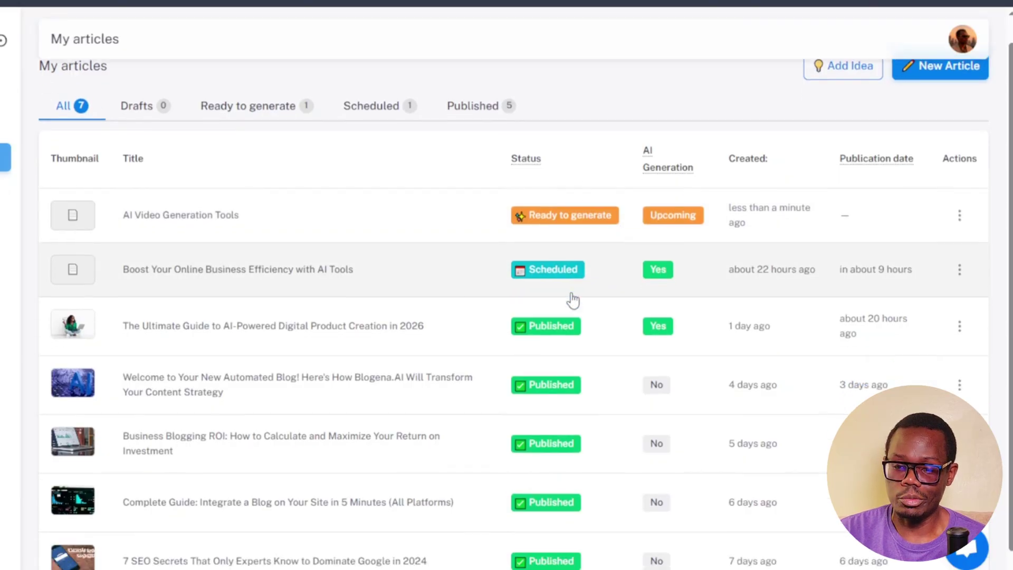
scroll(576, 295, "up", 1)
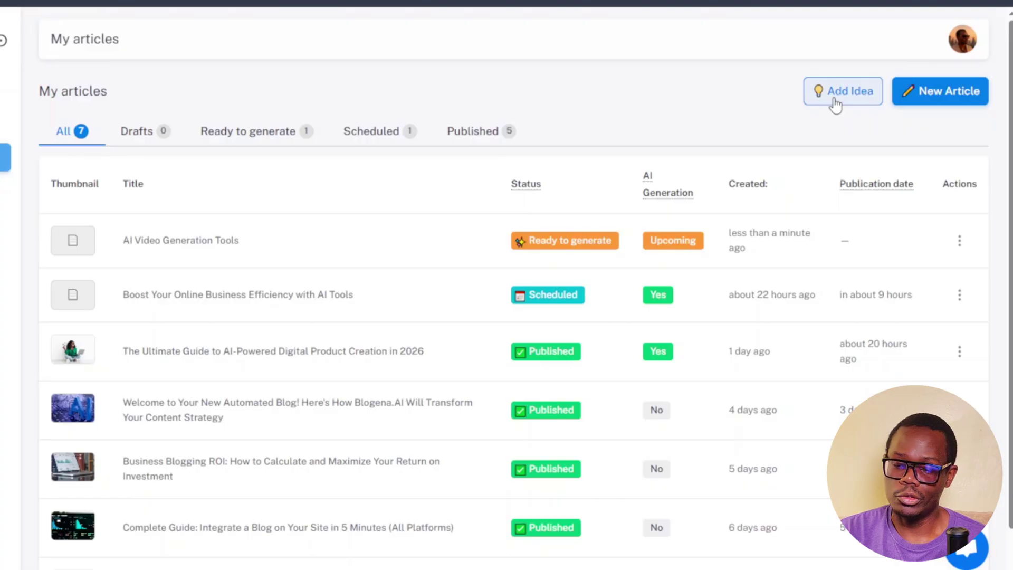
left_click(940, 100)
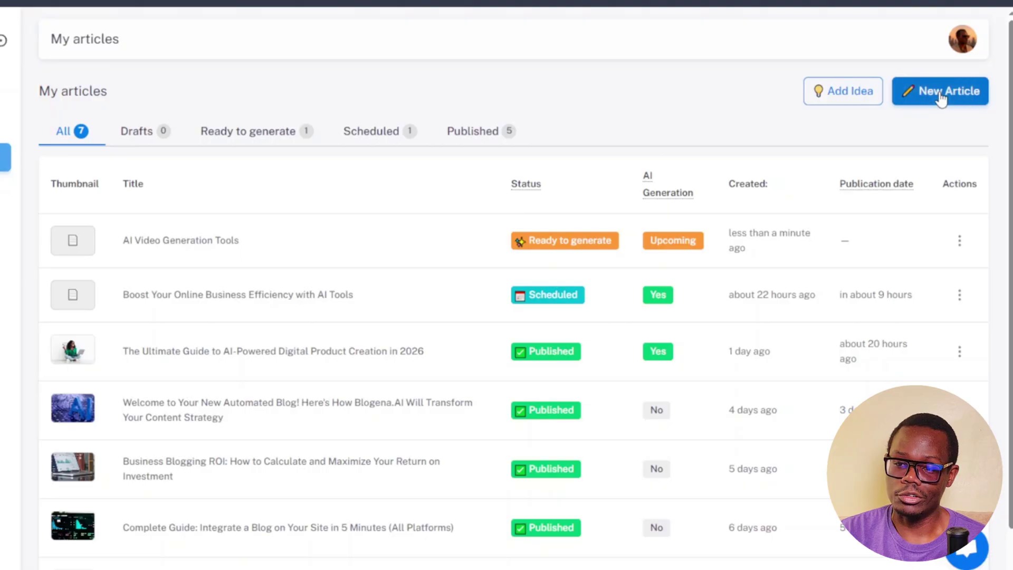
left_click(941, 98)
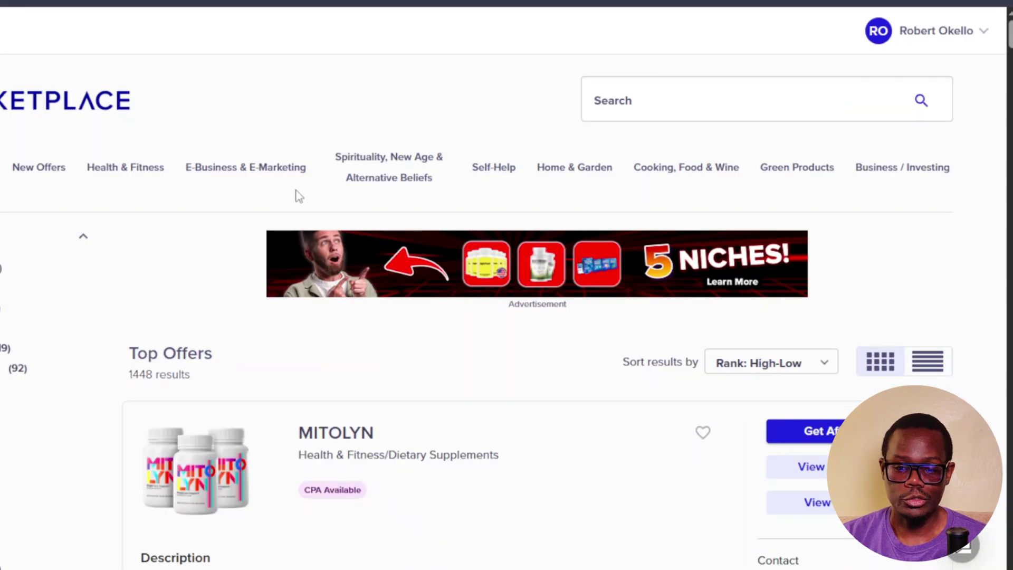
- Switch to the affiliate marketplace and review the Top Offers, from MITOLYN through ProstaVive and PrimeBiome
scroll(423, 275, "down", 2)
scroll(426, 280, "down", 4)
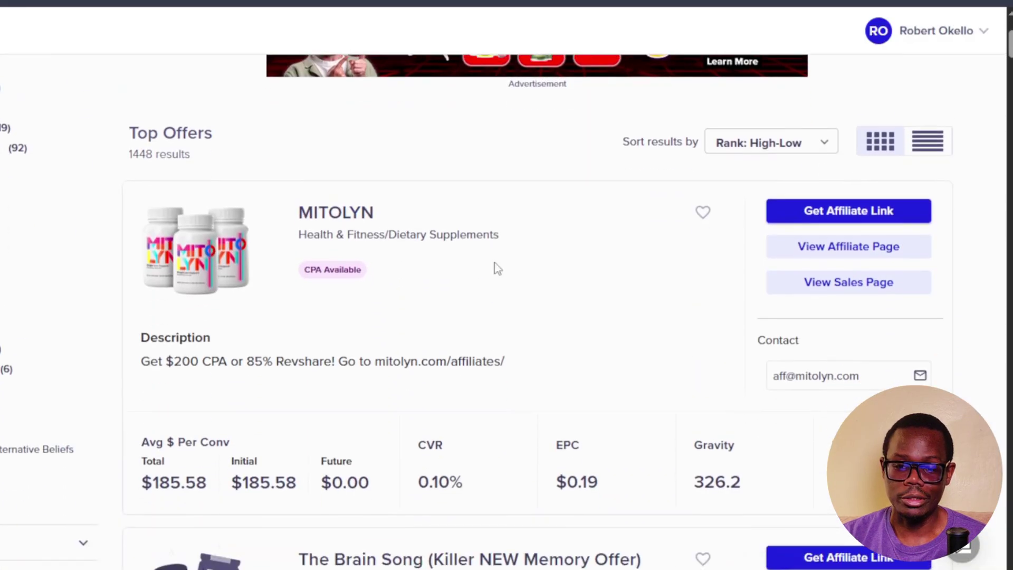
scroll(362, 233, "down", 4)
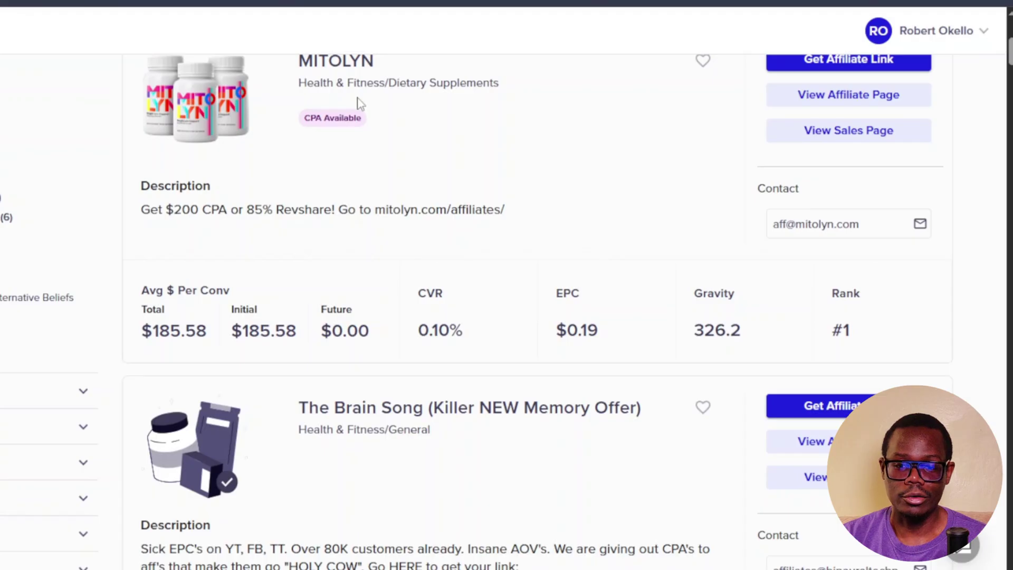
scroll(370, 184, "down", 15)
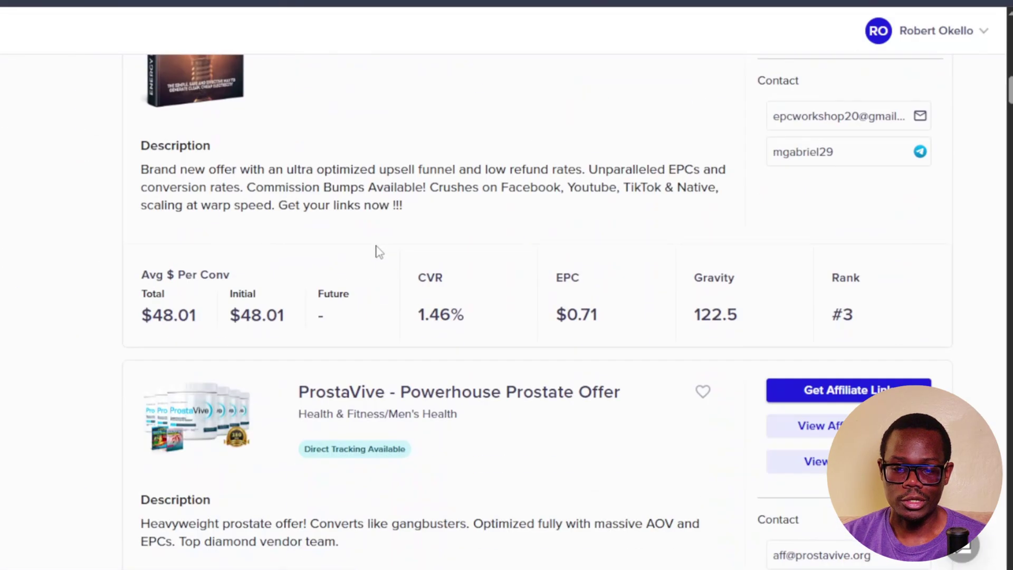
scroll(378, 252, "down", 6)
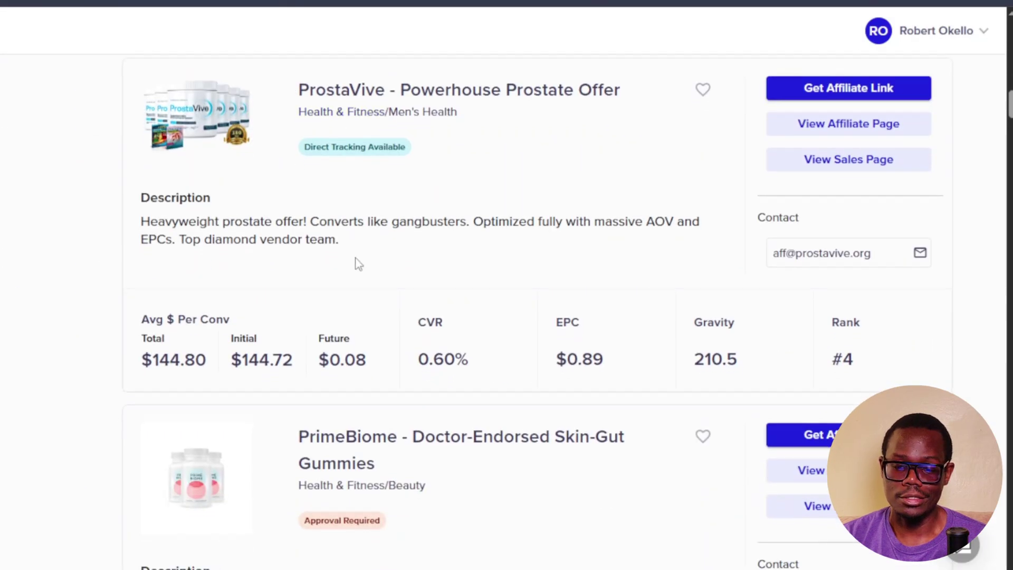
scroll(359, 264, "down", 3)
scroll(369, 264, "up", 20)
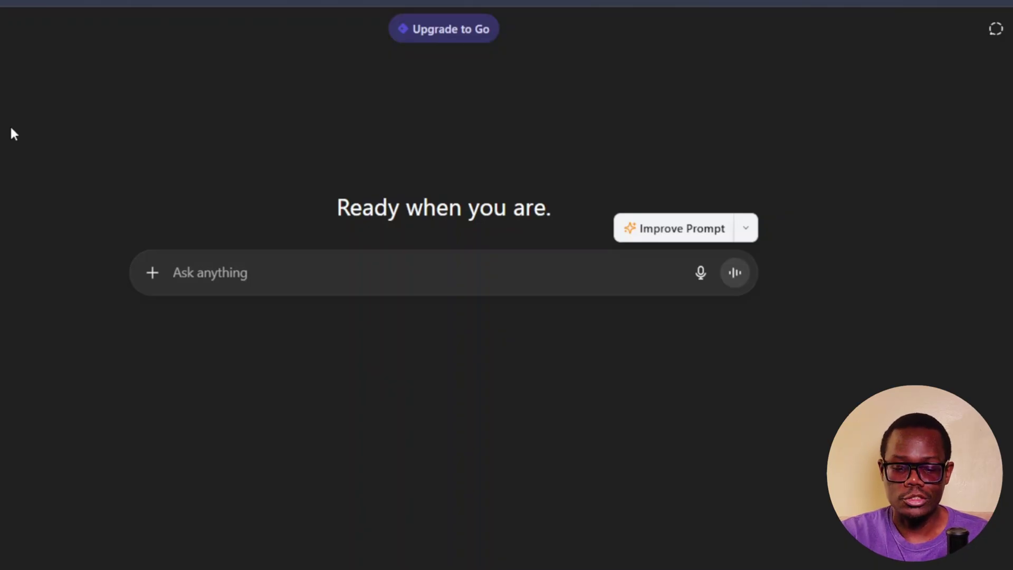
- Start the ChatGPT prompt with "write an article on Mitolyn"
type("write")
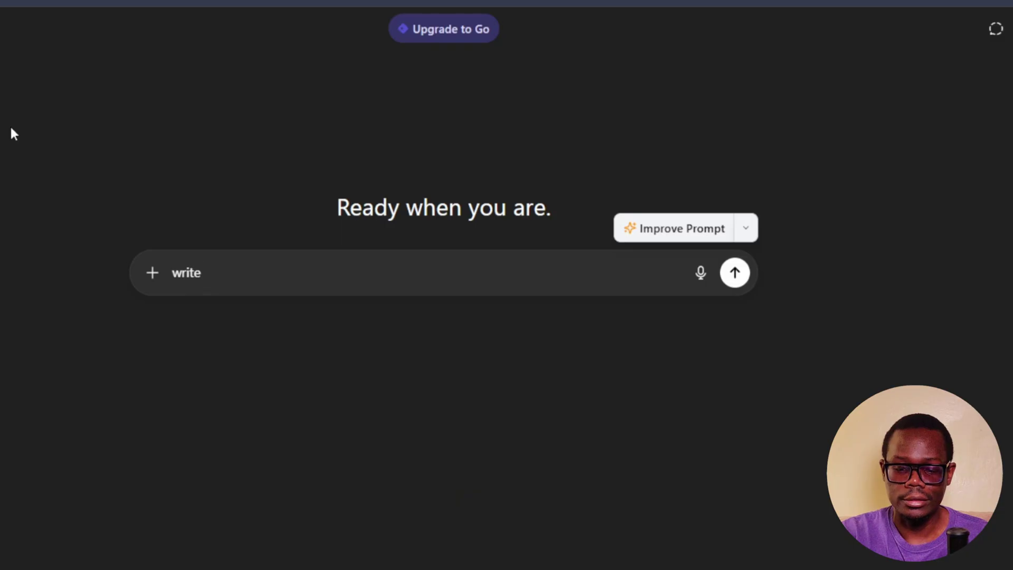
type(" an arti")
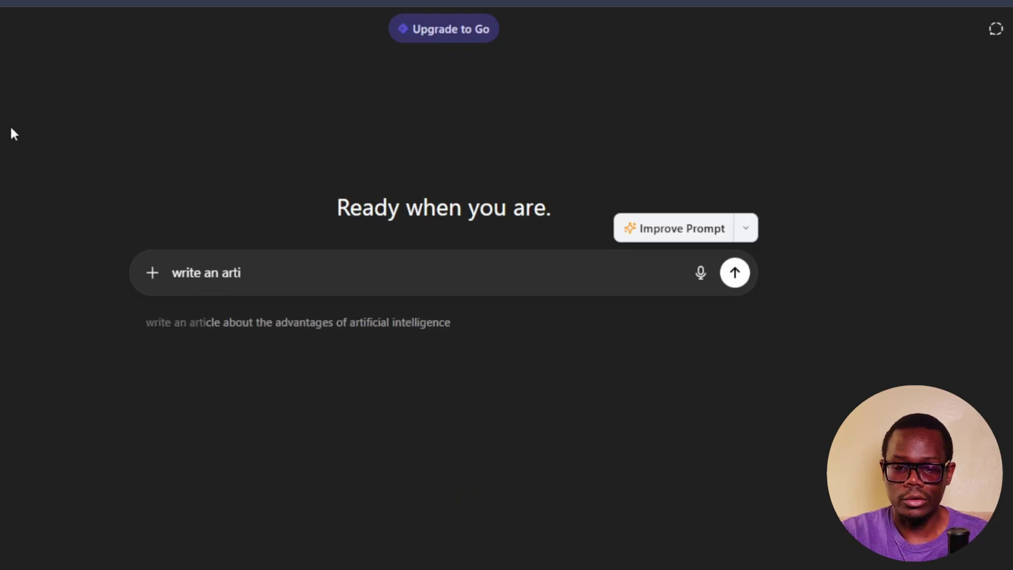
type("cle on M")
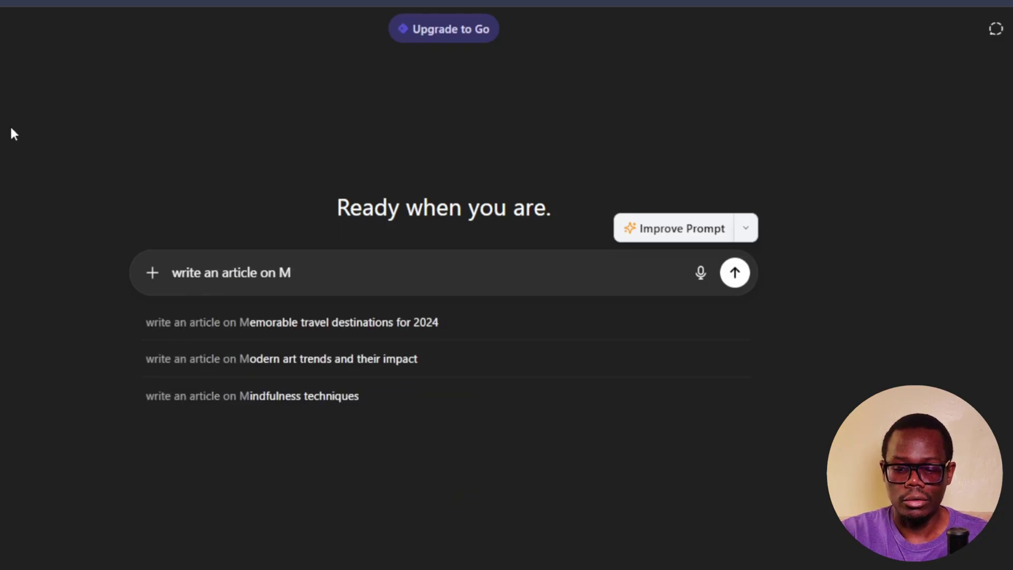
type("ytolin")
key("BackSpace")
key("BackSpace")
key("BackSpace")
key("BackSpace")
key("BackSpace")
key("BackSpace")
type("ito")
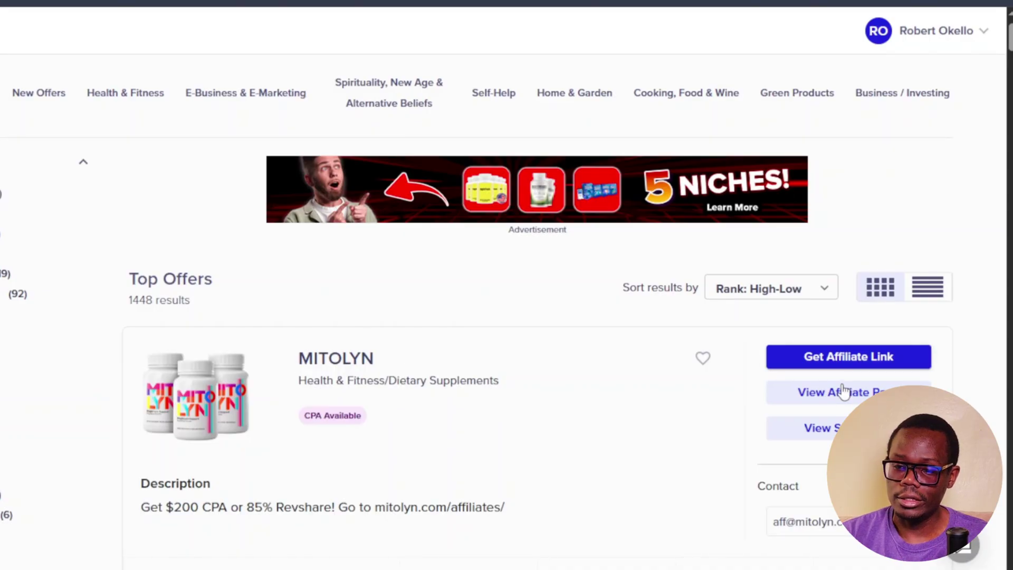
- Open MITOLYN's sales page from the affiliate marketplace and capture a screenshot of the "Harvard Scientists Discover Shocking New Cause Of Slow Metabolism" section
left_click(831, 432)
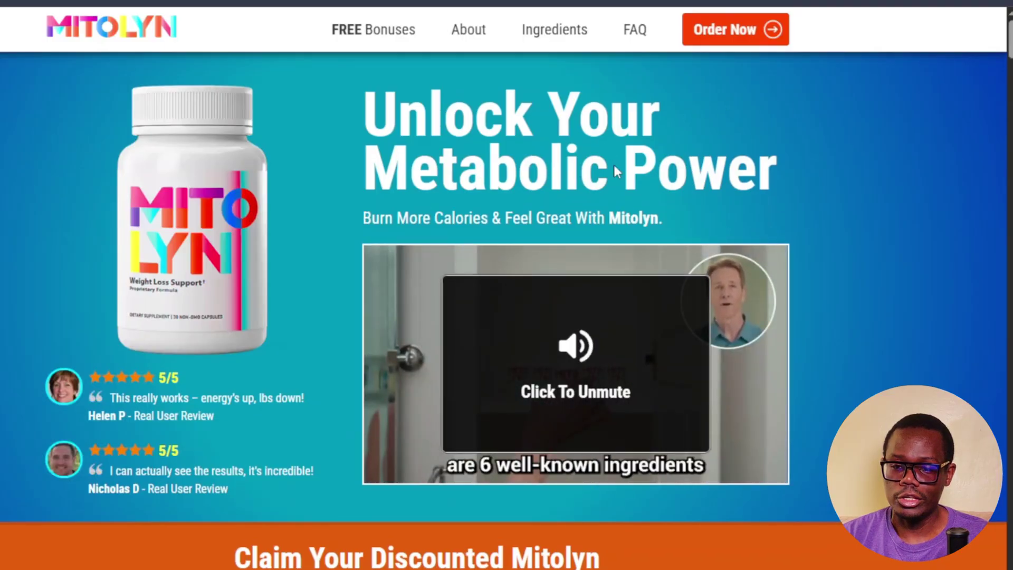
scroll(886, 179, "down", 10)
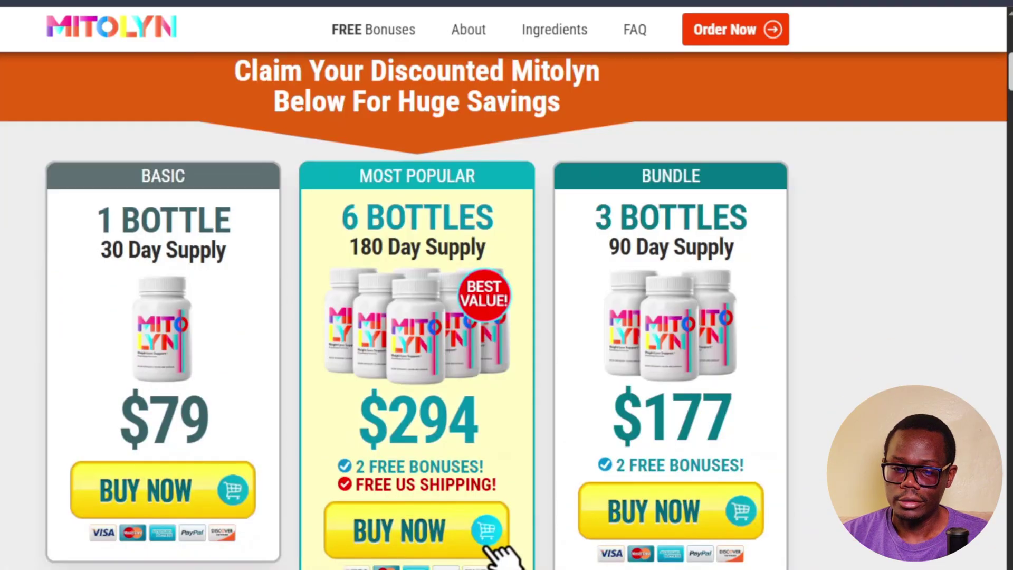
scroll(886, 178, "up", 1)
scroll(886, 179, "down", 15)
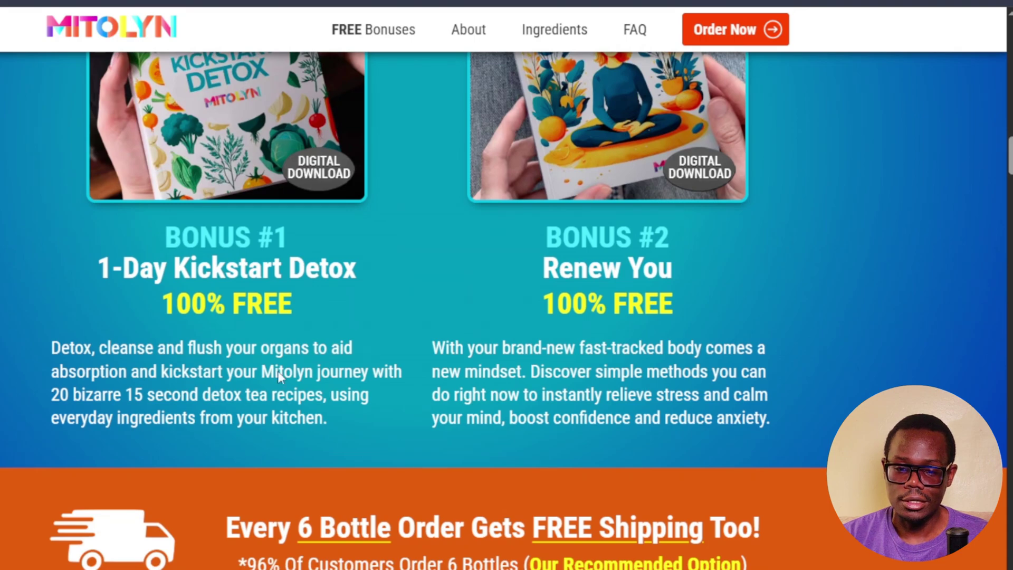
scroll(341, 336, "down", 8)
scroll(342, 340, "down", 1)
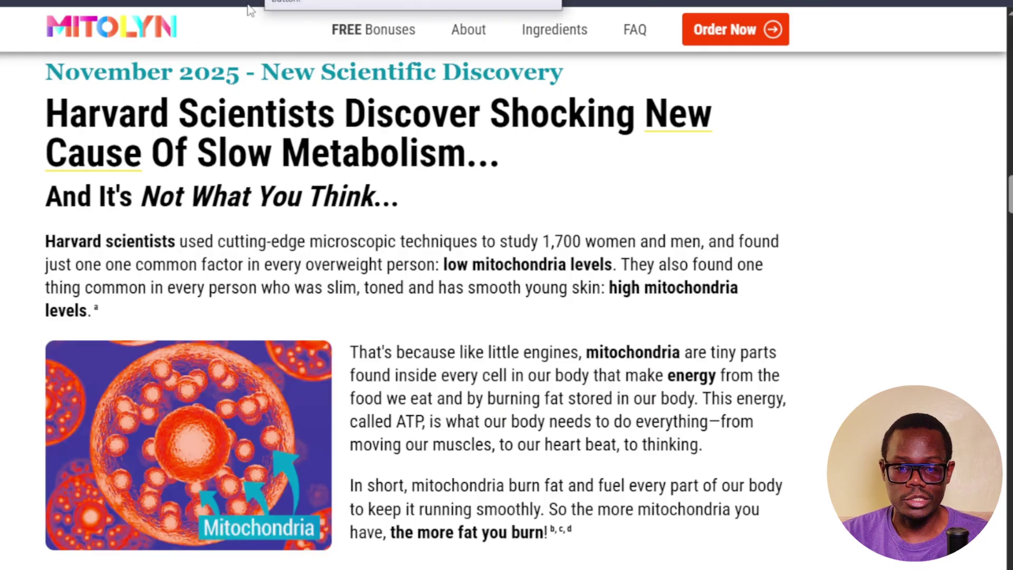
key("super+shift+s")
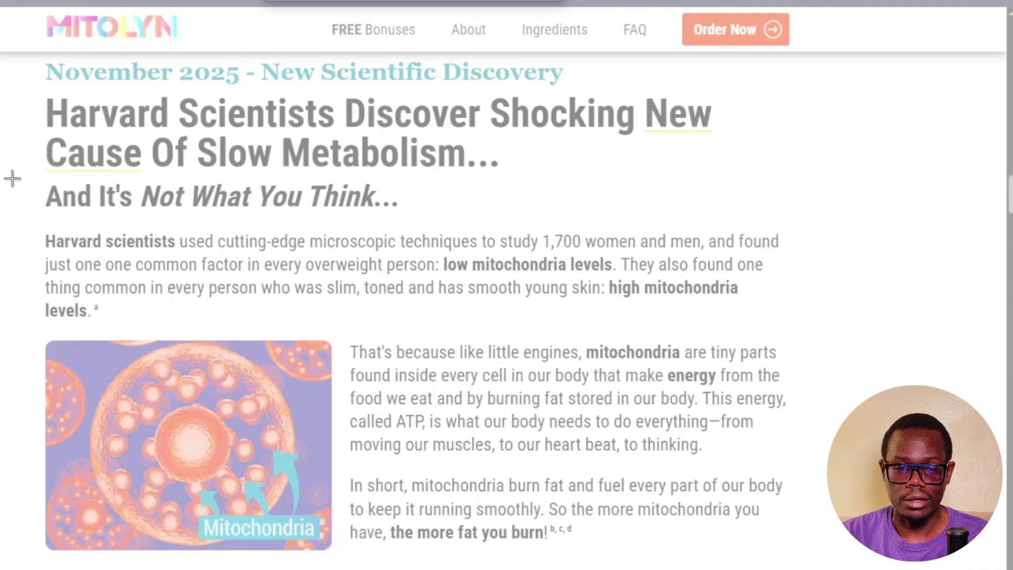
left_click_drag(15, 83, 803, 568)
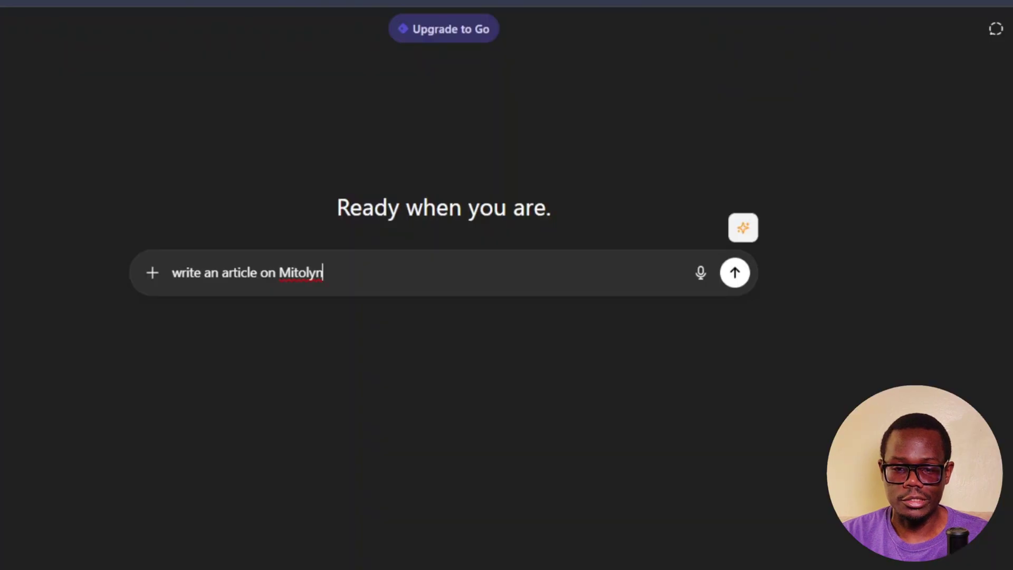
- Back in ChatGPT, extend the prompt with "base on the uploades image" and attach the captured sales page screenshot
type("base o")
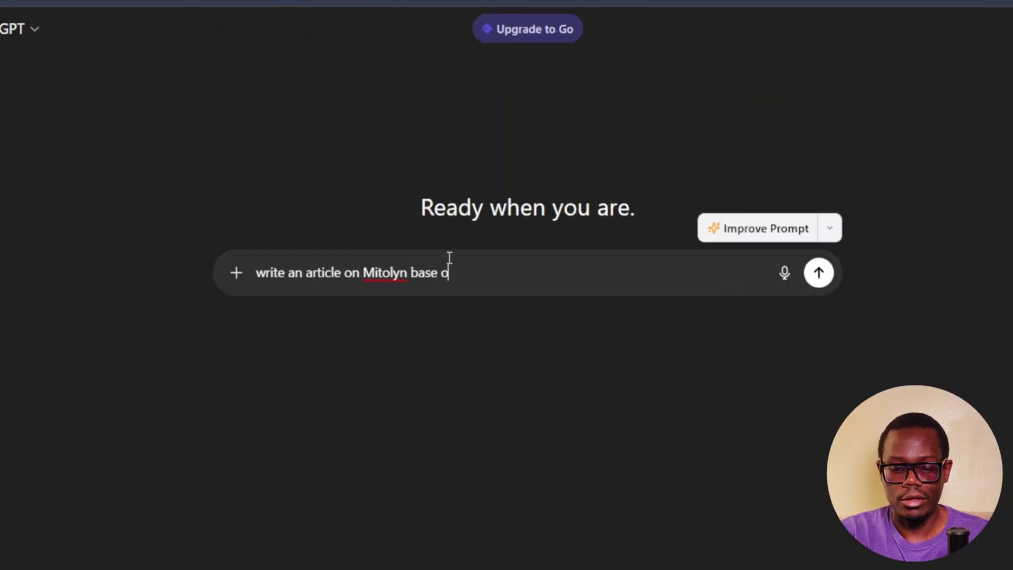
type("n the ")
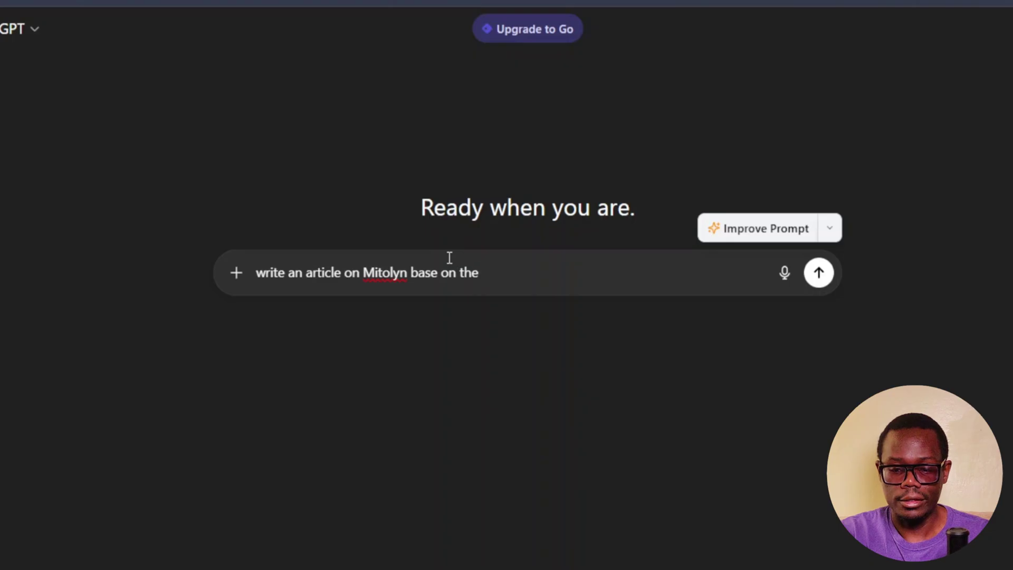
type("uploades image")
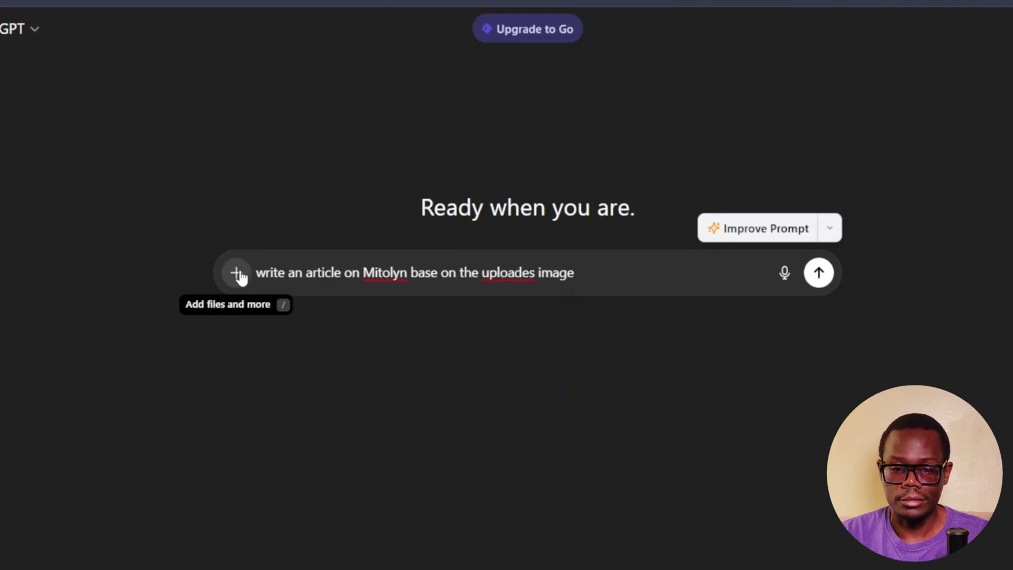
left_click(238, 274)
left_click(314, 311)
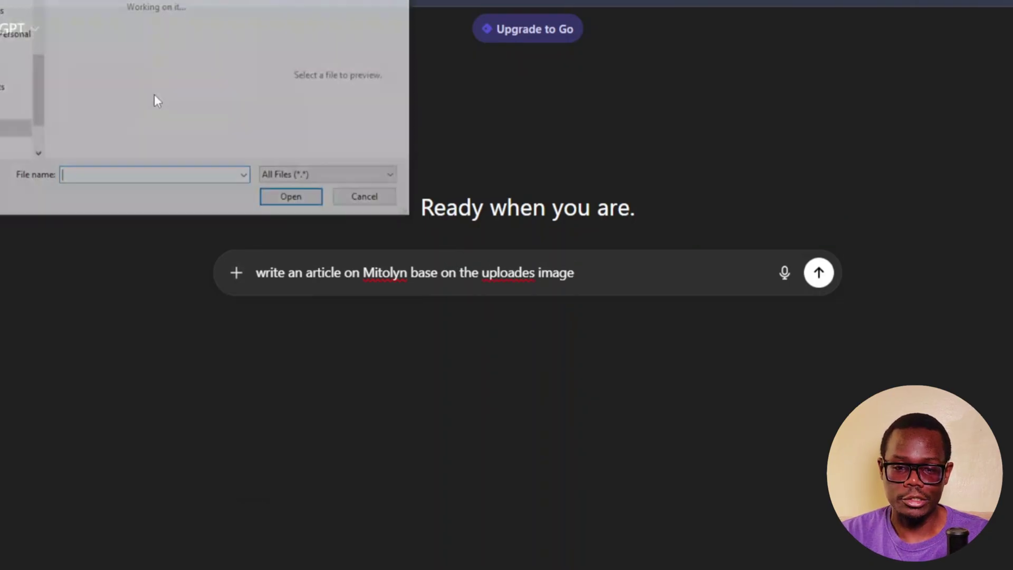
left_click(97, 64)
left_click(293, 197)
- Correct "uploades" to "uploaded" in the prompt and submit it to generate the Mitolyn article
left_click(535, 406)
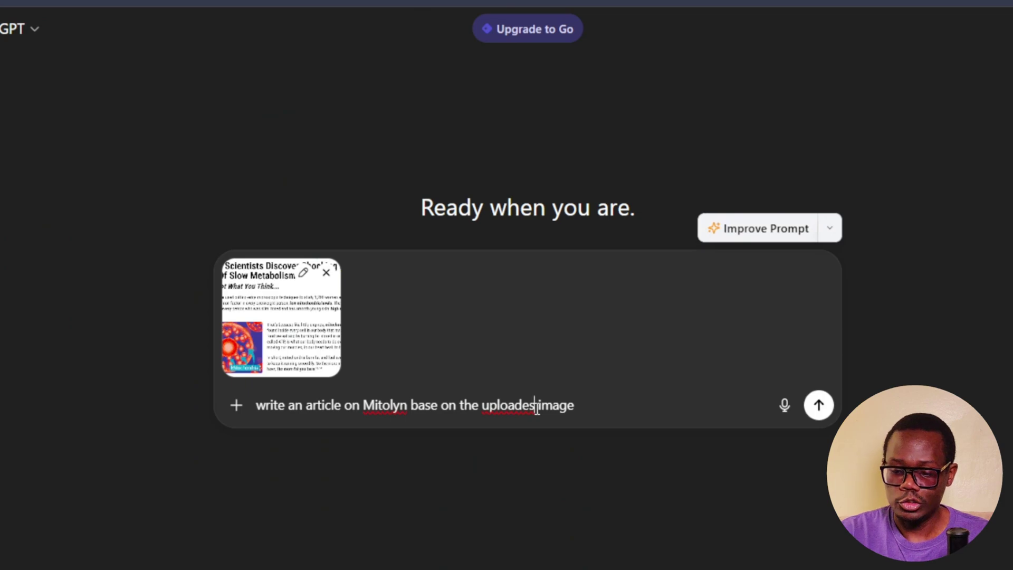
key("BackSpace")
type("d")
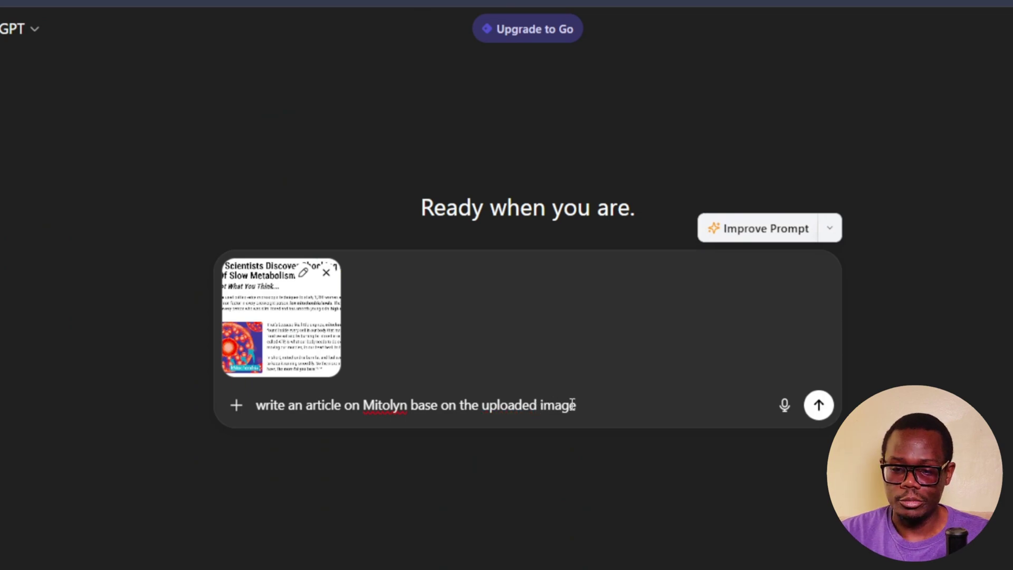
left_click(821, 406)
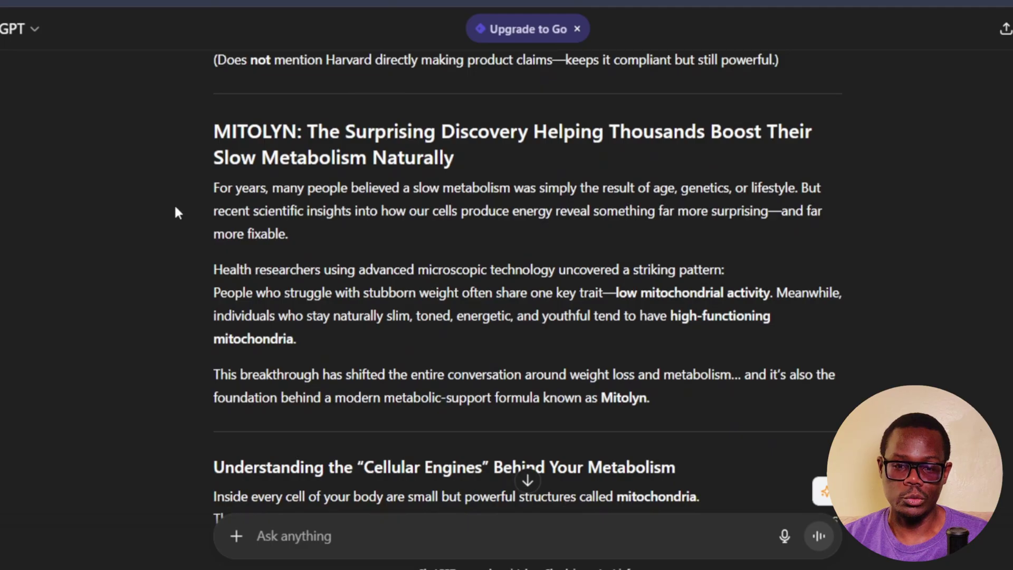
- Copy the heading "MITOLYN: The Surprising Discovery Helping Thousands Boost Their Slow Metabolism Naturally" from ChatGPT's reply into the new Blogena article's title
triple_click(379, 139)
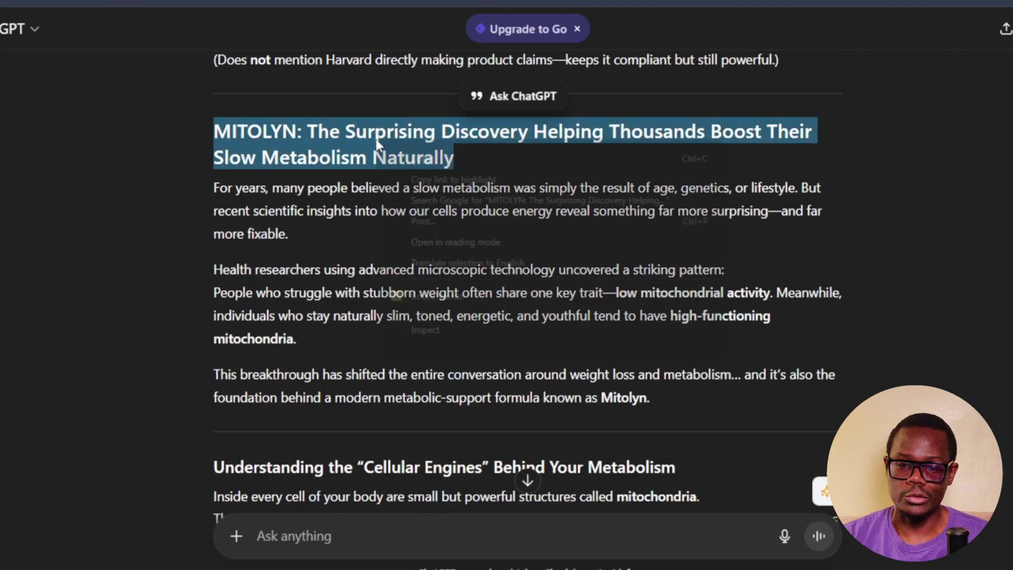
right_click(391, 148)
left_click(420, 156)
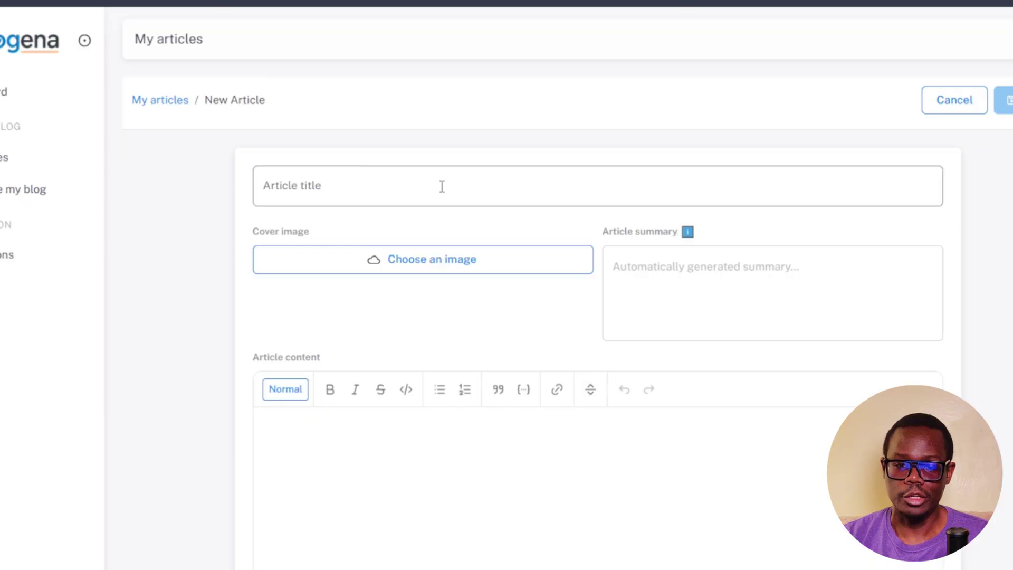
left_click(317, 182)
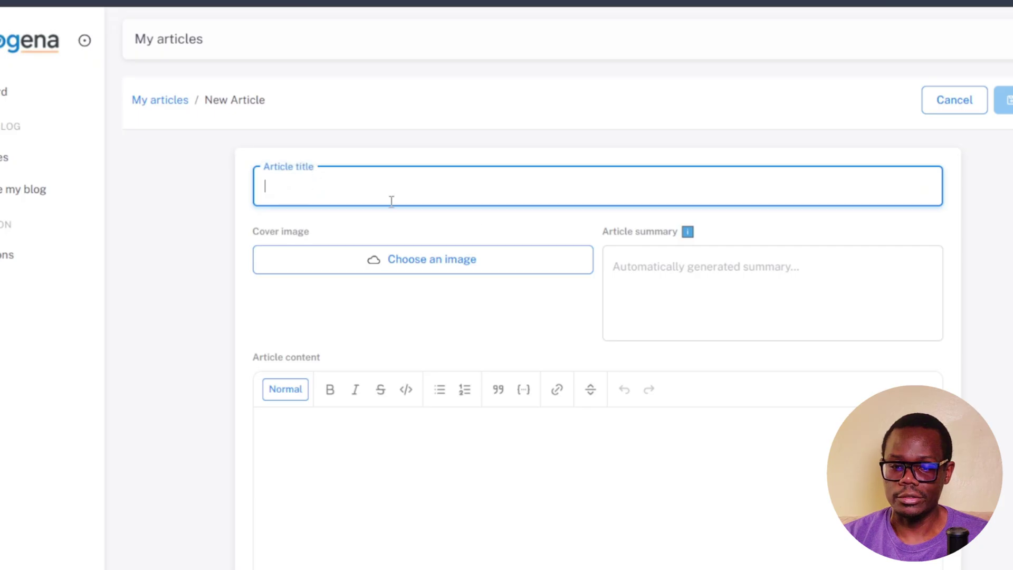
right_click(314, 186)
left_click(340, 366)
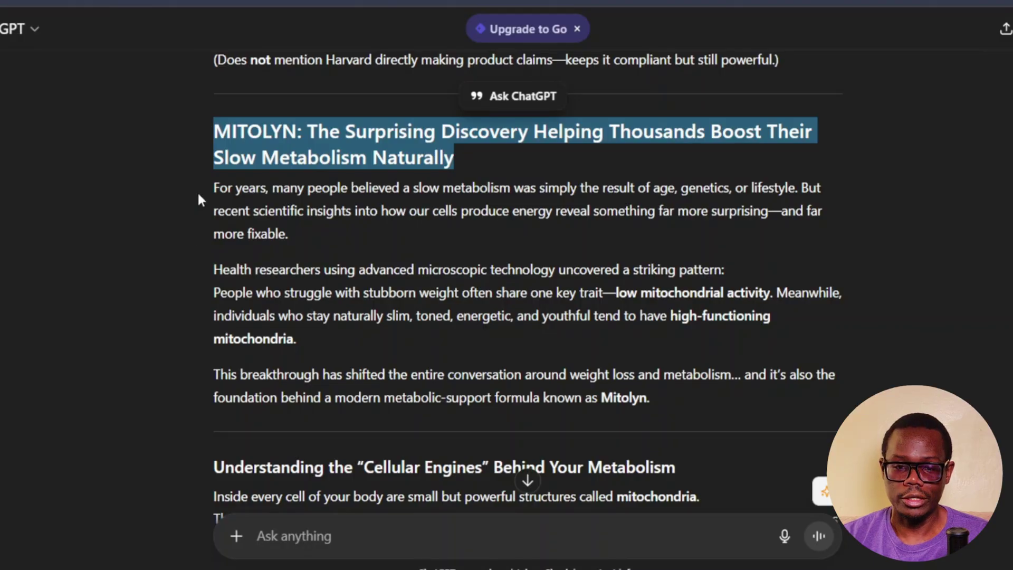
- Copy the article body below the heading in ChatGPT's reply and paste it into Blogena's article content
left_click_drag(206, 183, 593, 554)
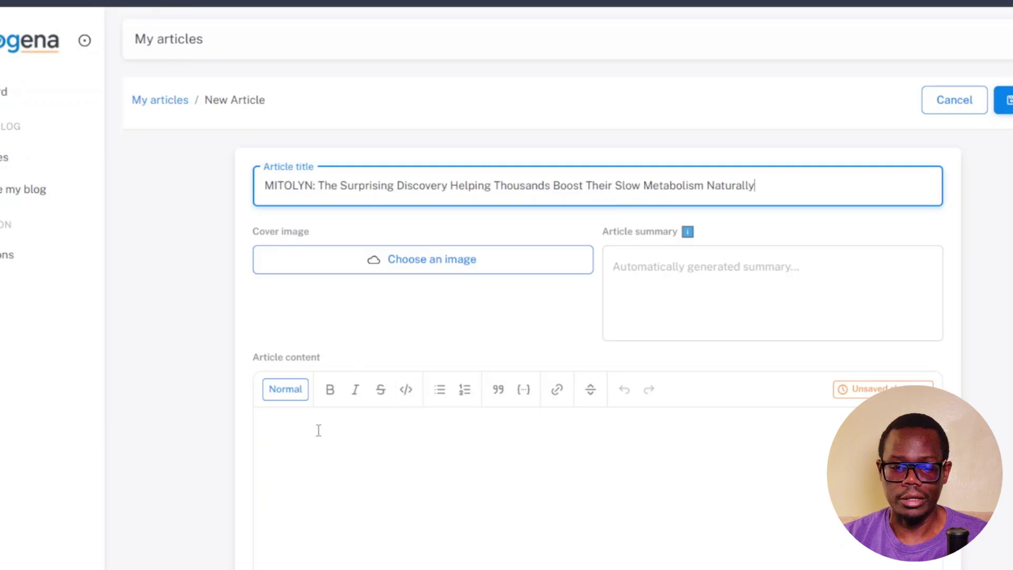
left_click(319, 435)
key("ctrl+v")
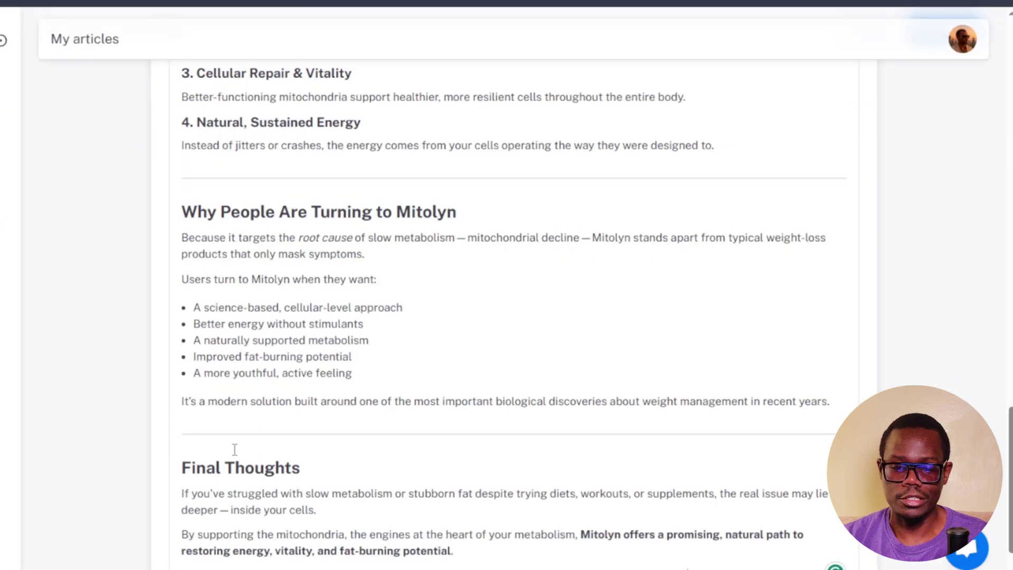
scroll(275, 393, "up", 15)
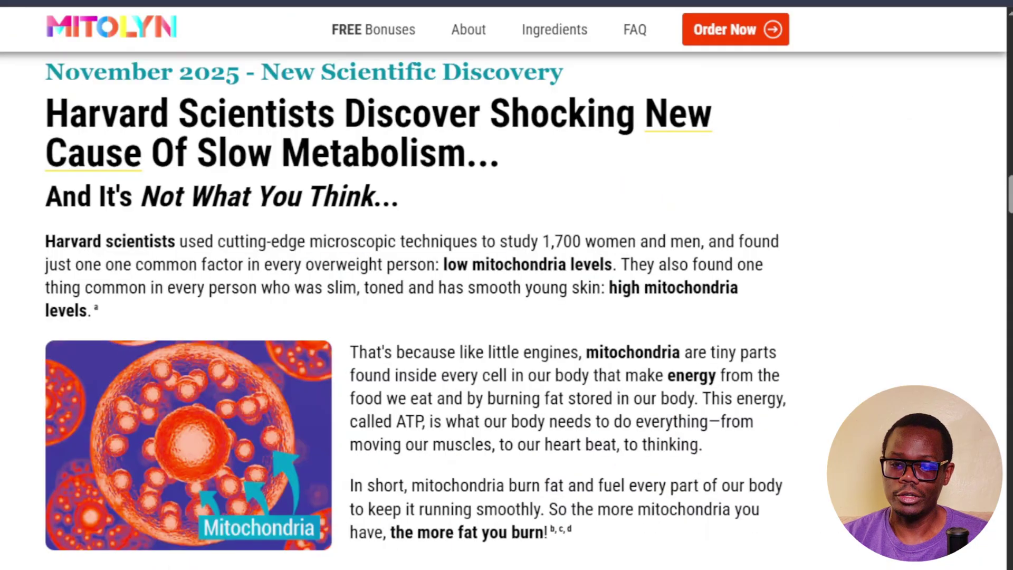
- Capture the two-bottle product picture under "That's Why We Created..." on the Mitolyn sales page and upload it as the article's cover image
left_click_drag(1003, 191, 1005, 42)
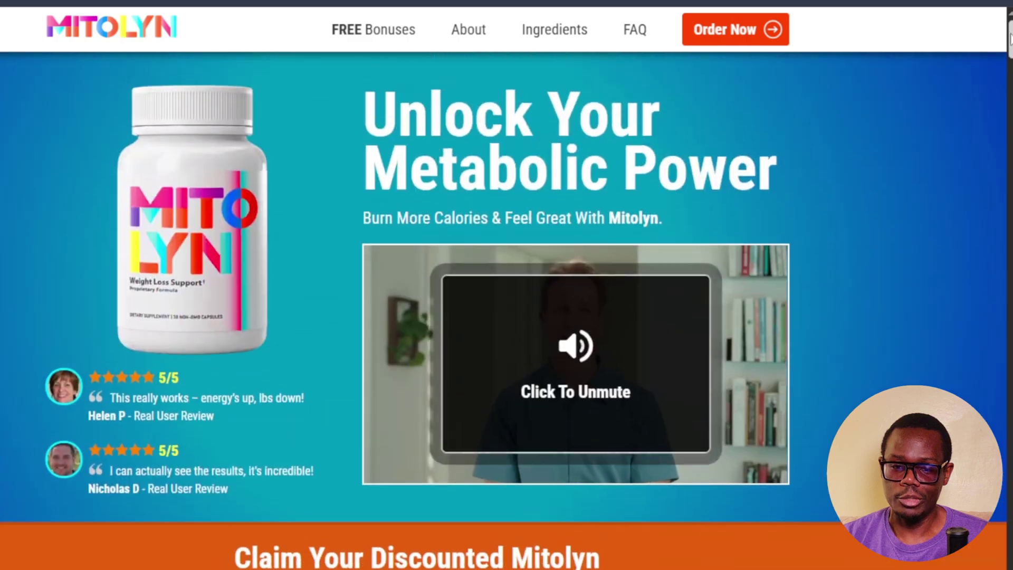
scroll(255, 285, "down", 20)
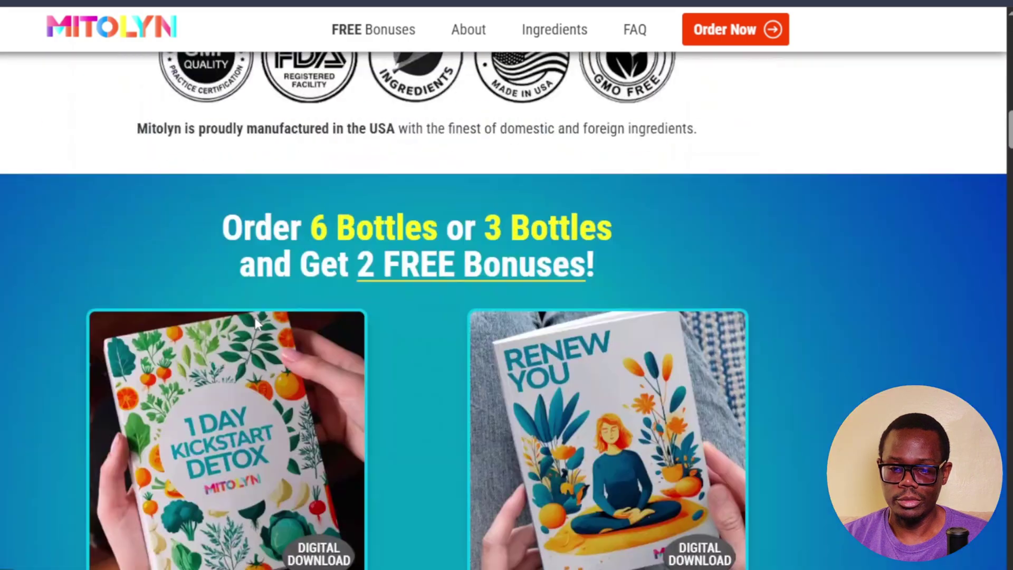
scroll(258, 330, "down", 9)
scroll(258, 330, "up", 6)
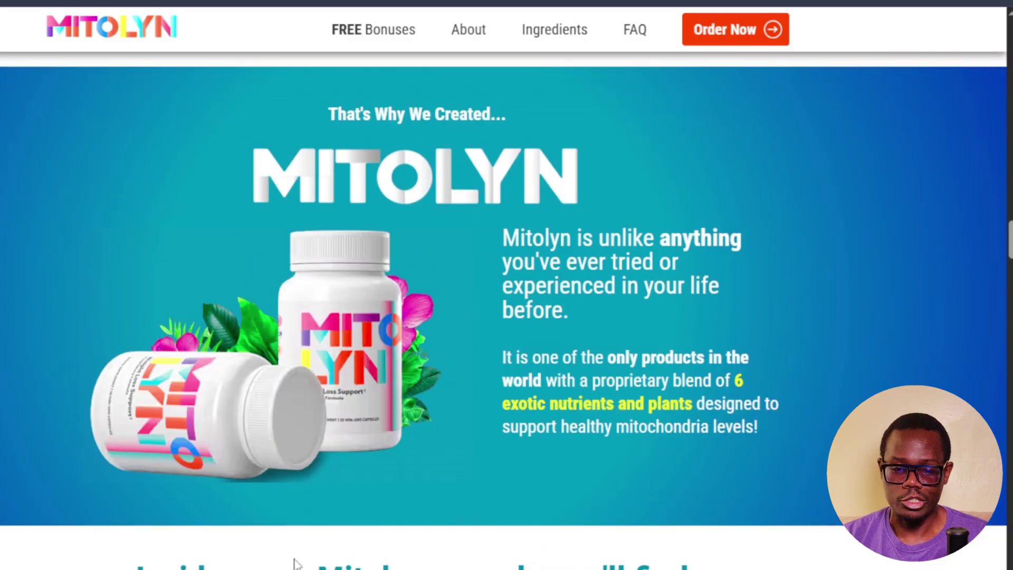
key("super+shift+s")
left_click_drag(36, 210, 473, 498)
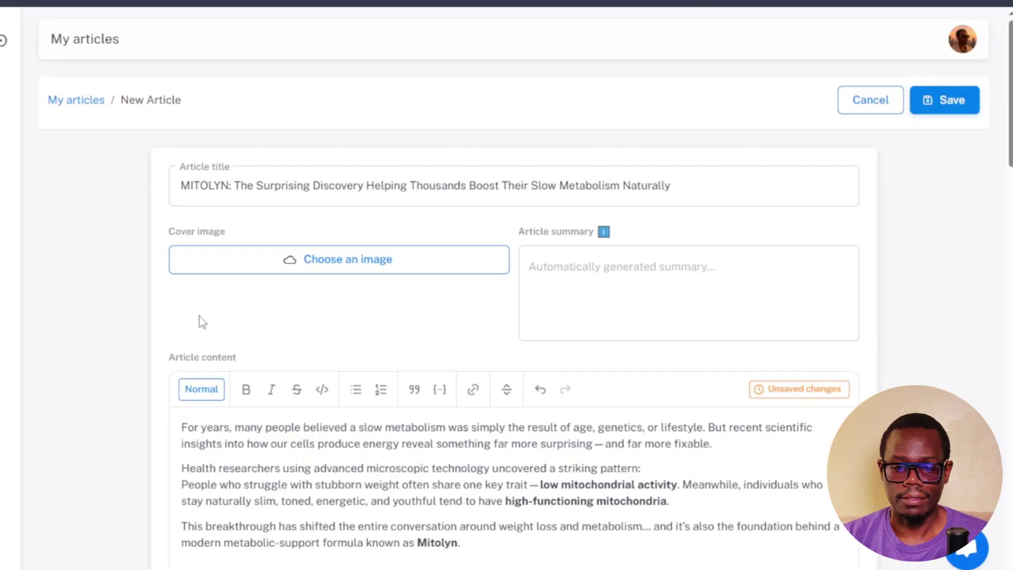
left_click(351, 263)
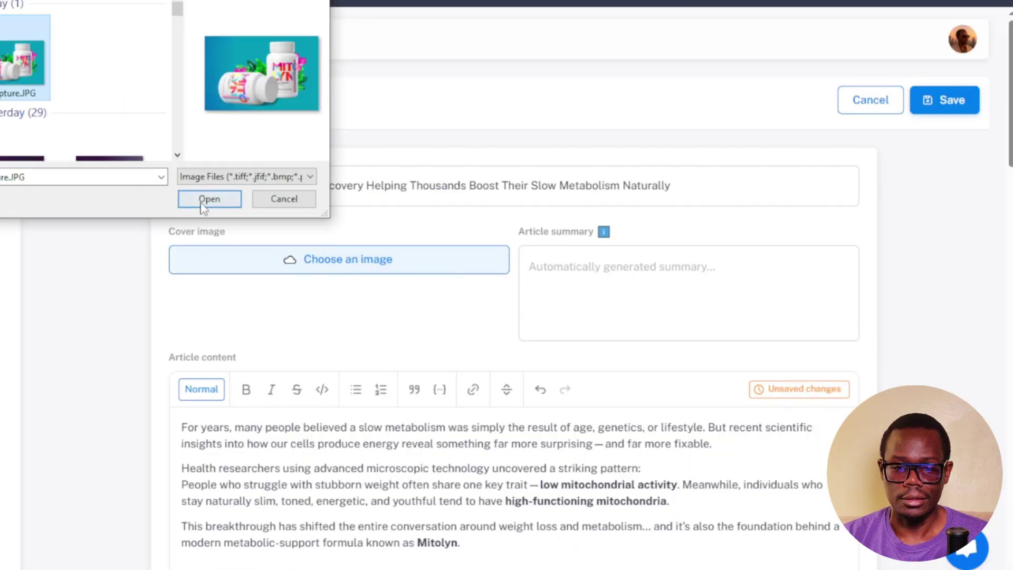
left_click(208, 197)
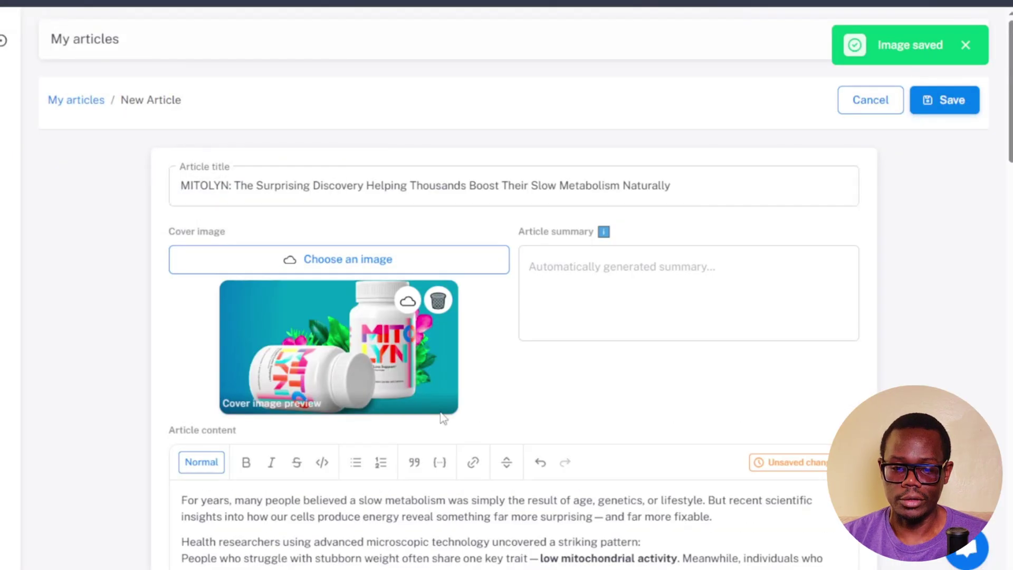
- Add a new line reading "Click to try Mitolyn" after the Final Thoughts section at the end of the article content
scroll(775, 323, "down", 5)
scroll(871, 372, "down", 15)
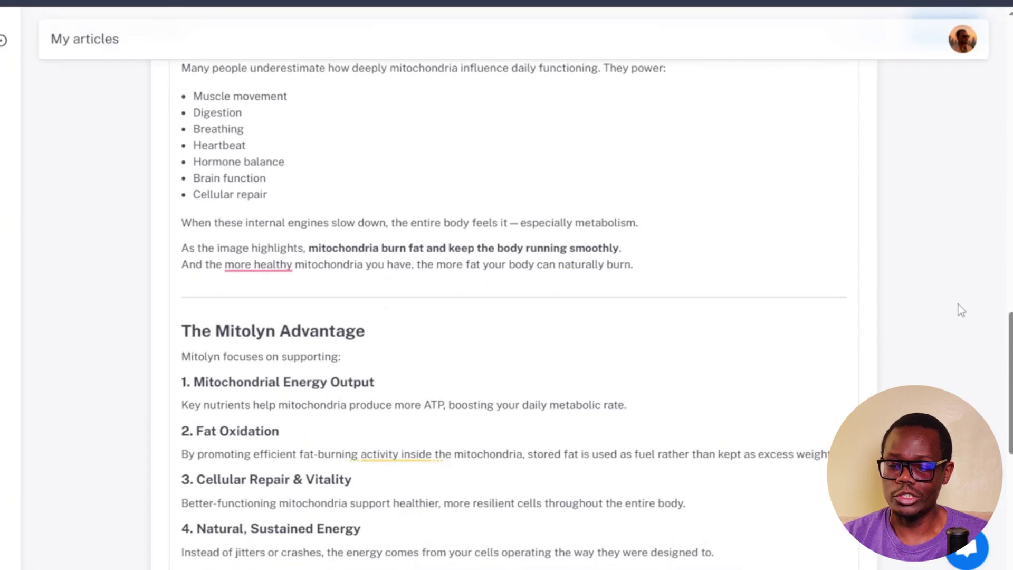
scroll(849, 370, "up", 6)
scroll(844, 390, "down", 3)
scroll(844, 392, "down", 10)
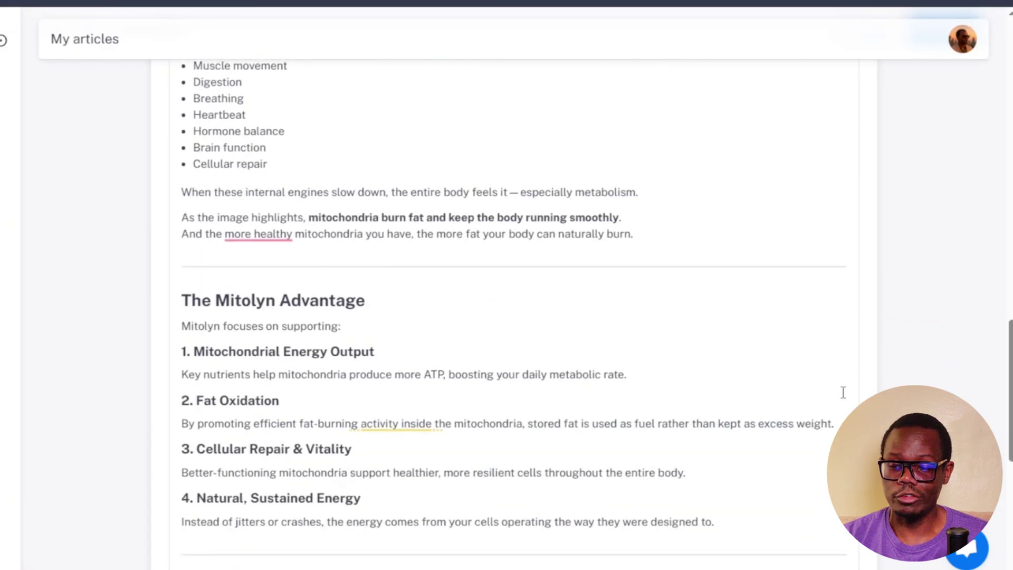
scroll(522, 452, "down", 1)
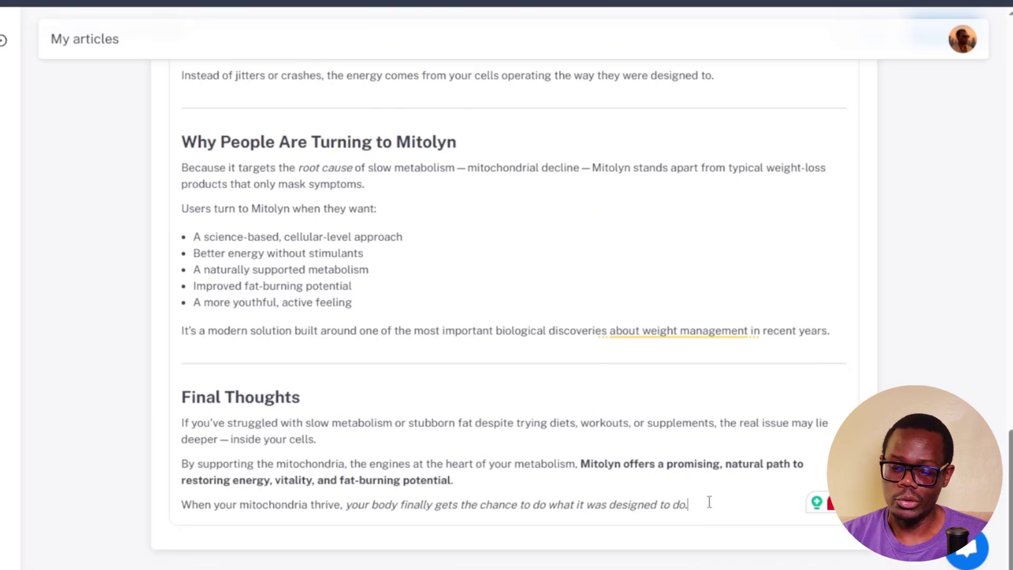
key("Return")
type("C")
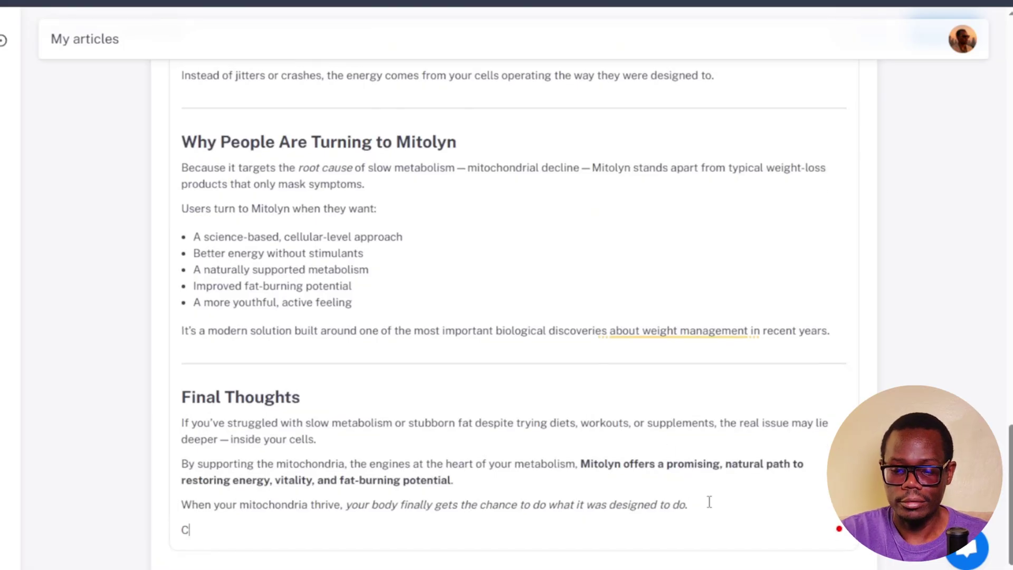
type("lick to try M")
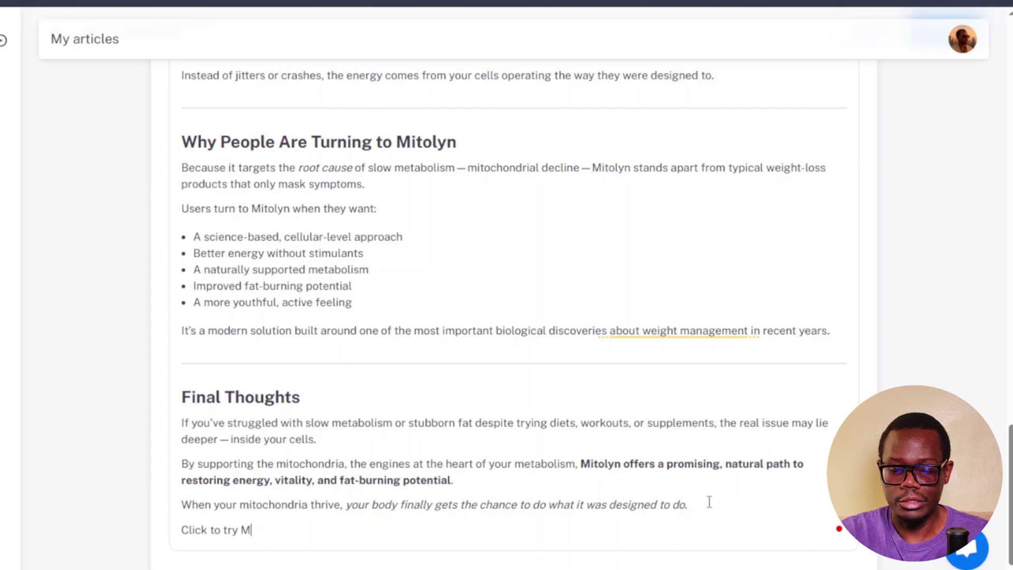
type("itolyn")
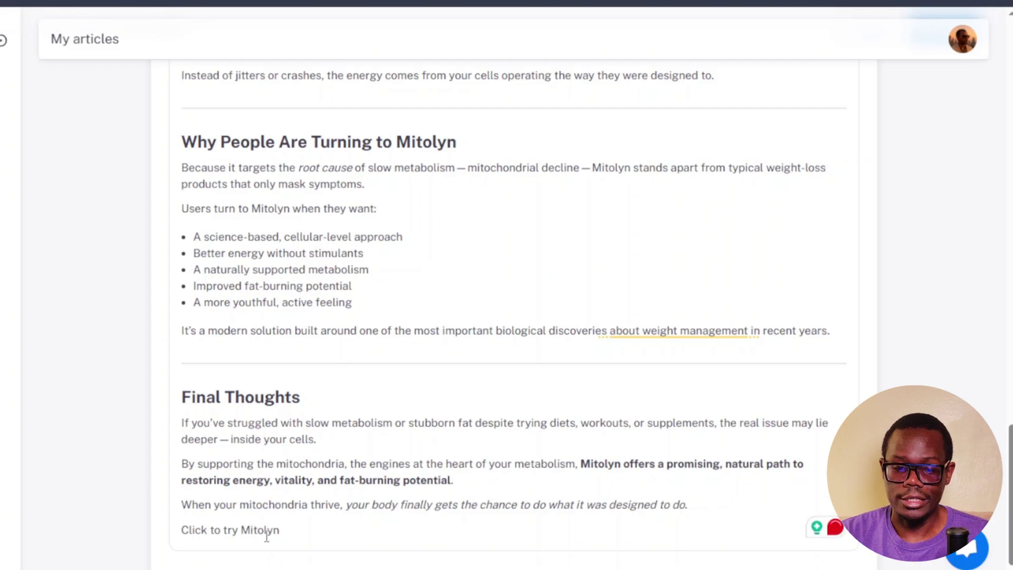
- Open the link dialog for the whole "Click to try Mitolyn" line in the article content
triple_click(267, 530)
scroll(389, 410, "up", 15)
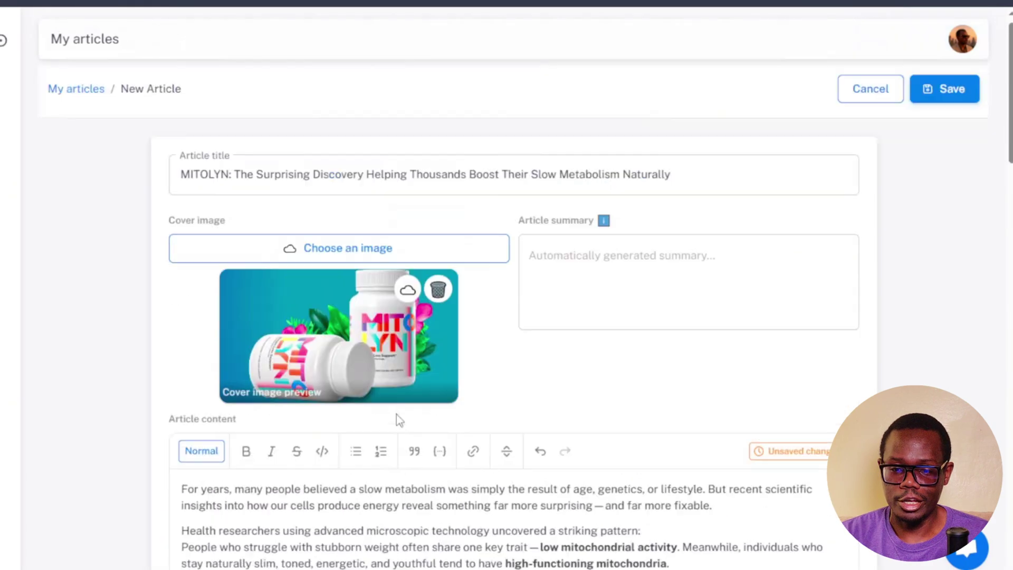
scroll(399, 420, "down", 5)
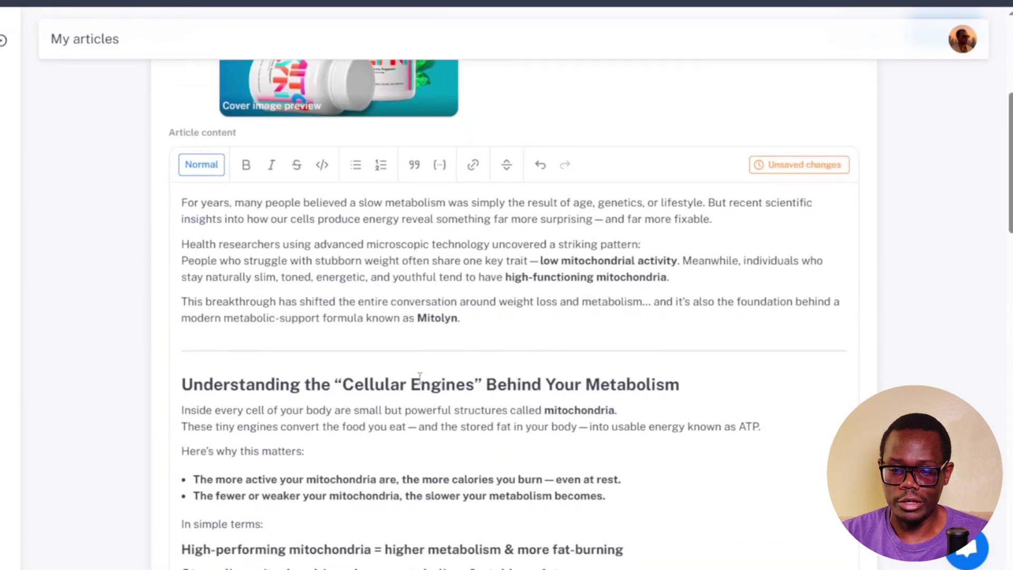
left_click(474, 167)
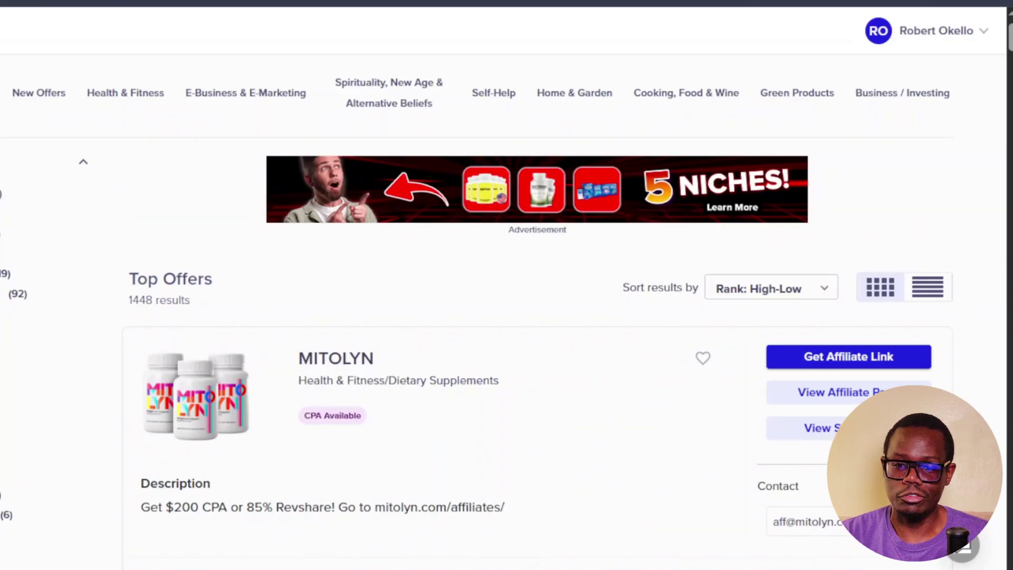
- Switch to the ClickBank marketplace, generate the affiliate HopLink for the MITOLYN offer with the default landing page and copy it
left_click(864, 357)
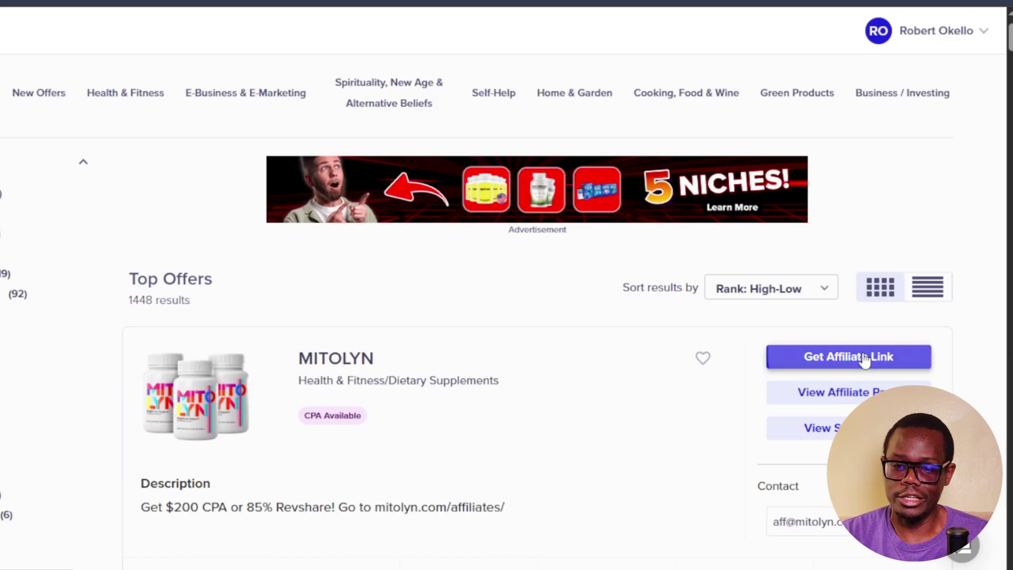
left_click(185, 365)
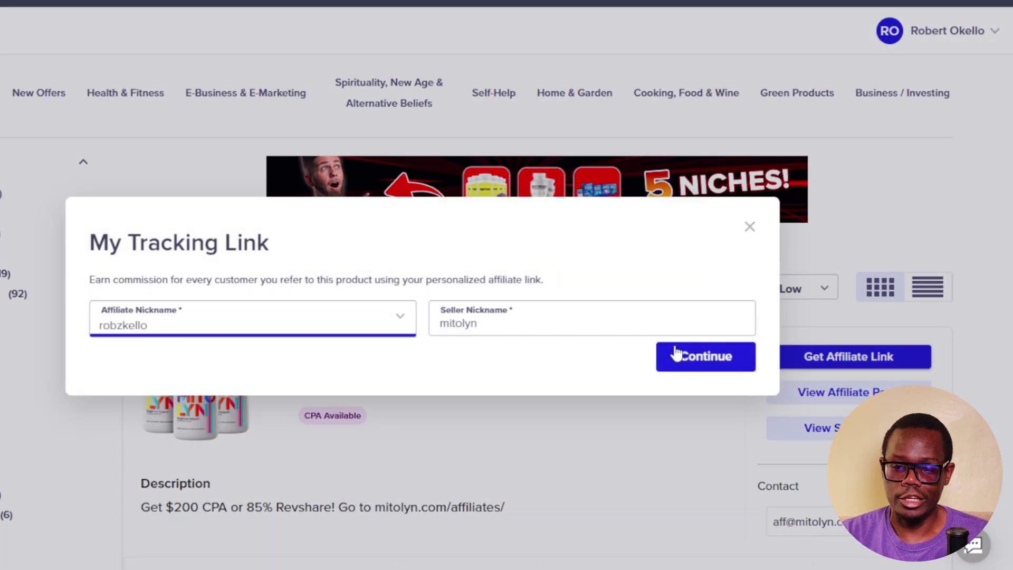
left_click(702, 354)
scroll(422, 483, "down", 3)
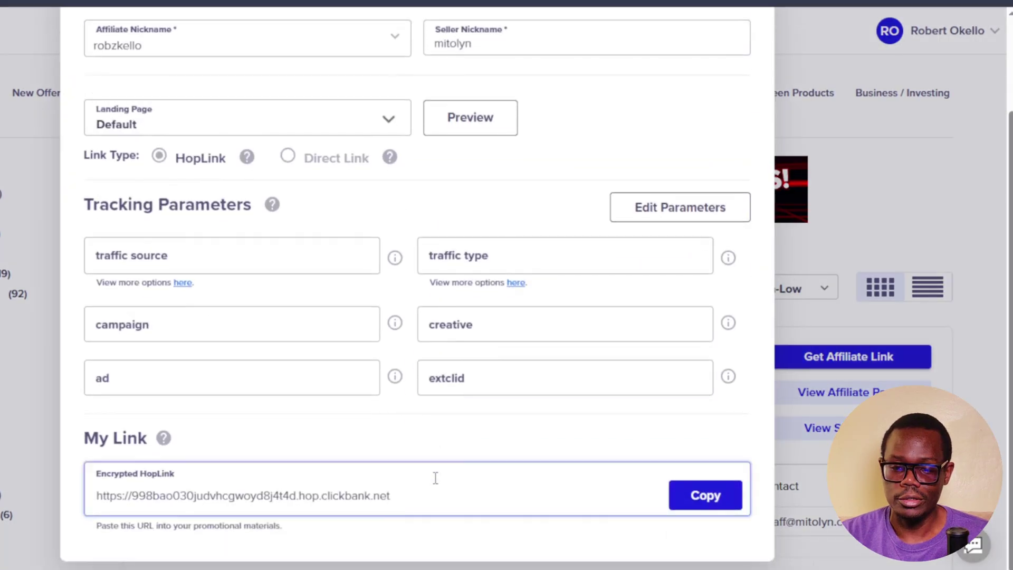
left_click(706, 496)
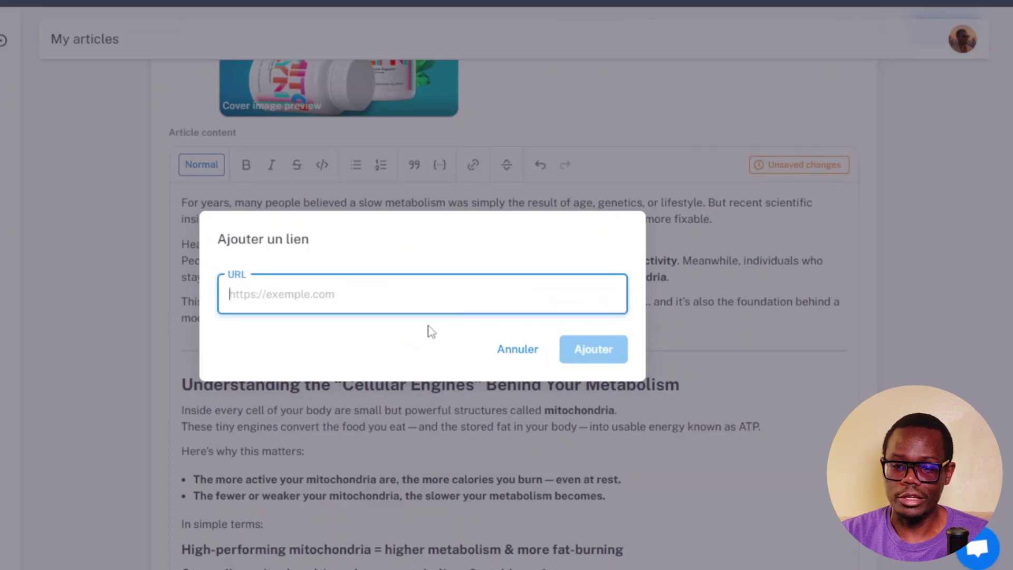
- Back in Blogena, paste the copied HopLink as the URL and add the link to the selected call-to-action line
right_click(325, 294)
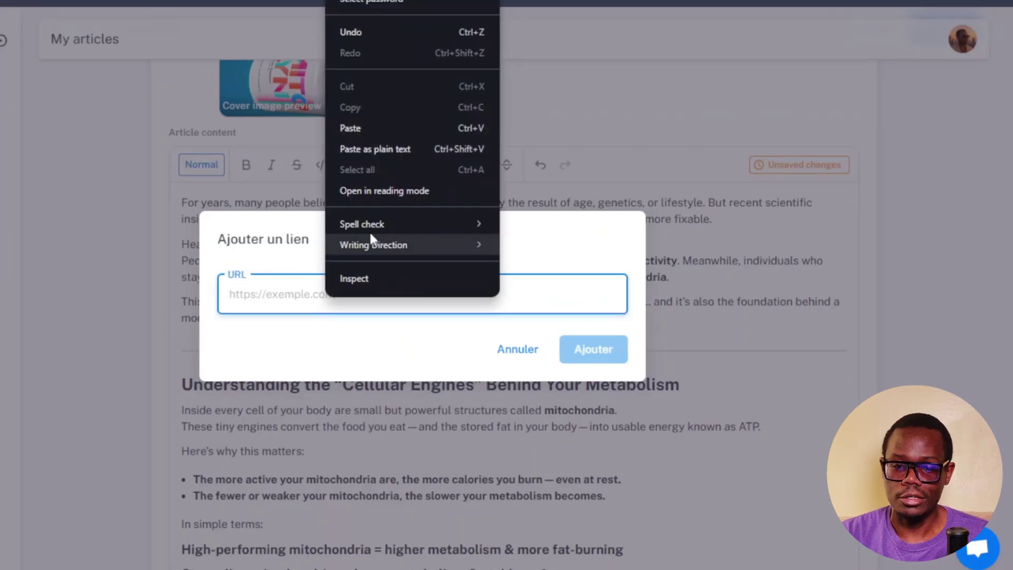
left_click(386, 127)
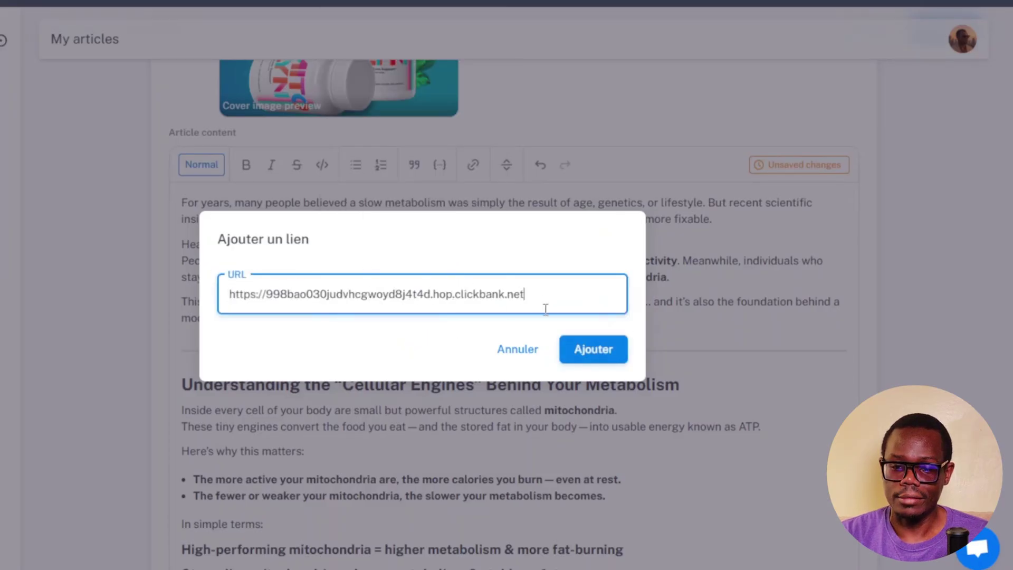
left_click(604, 351)
- Save the Mitolyn article as a draft and return to the list of all articles
scroll(722, 467, "up", 20)
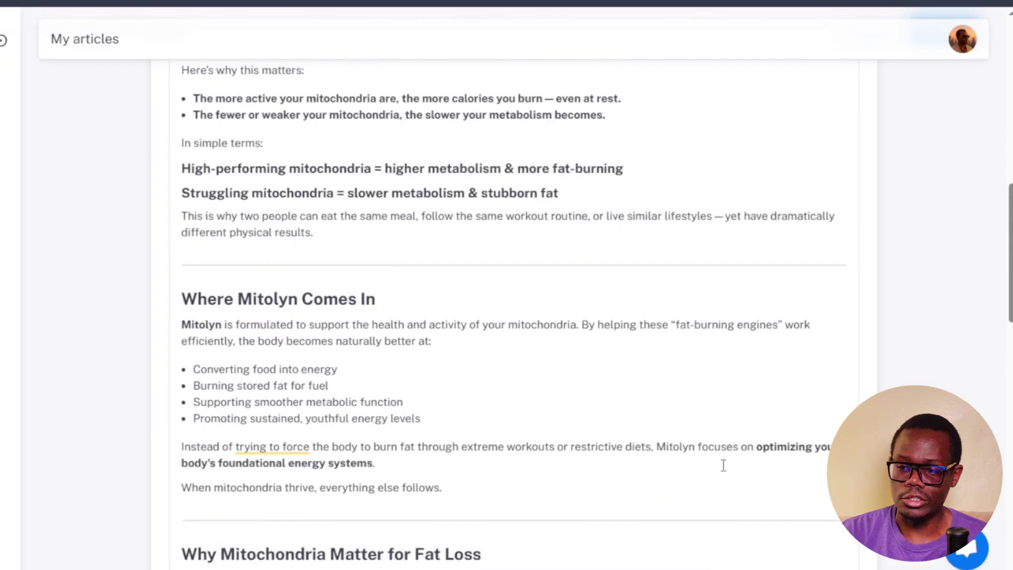
left_click(952, 98)
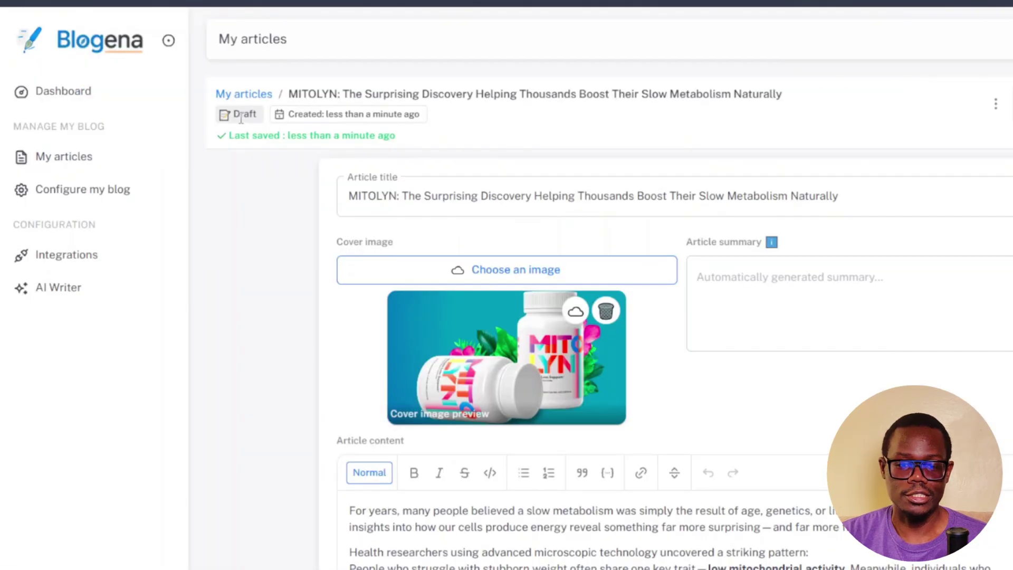
left_click(78, 167)
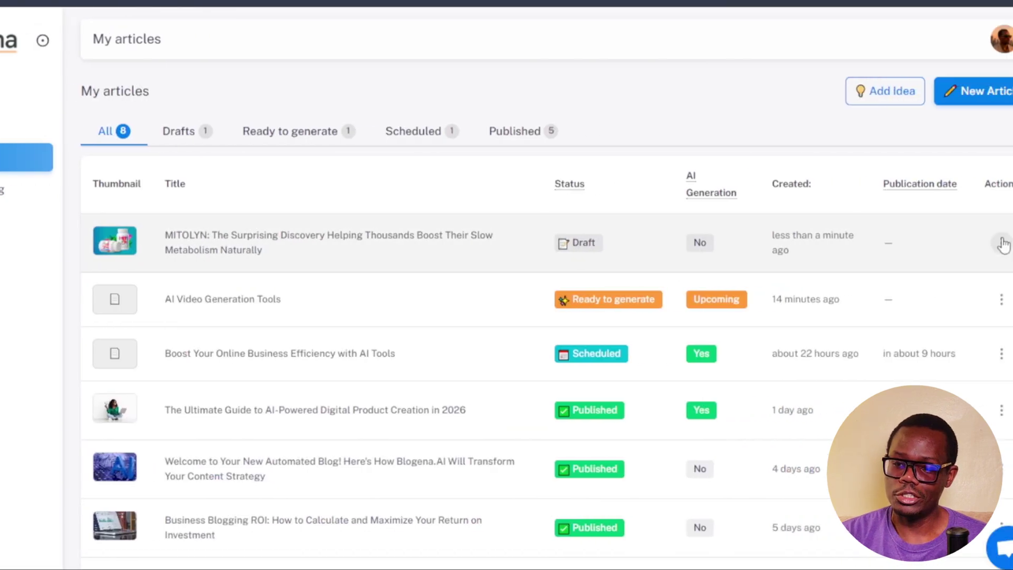
left_click(1003, 243)
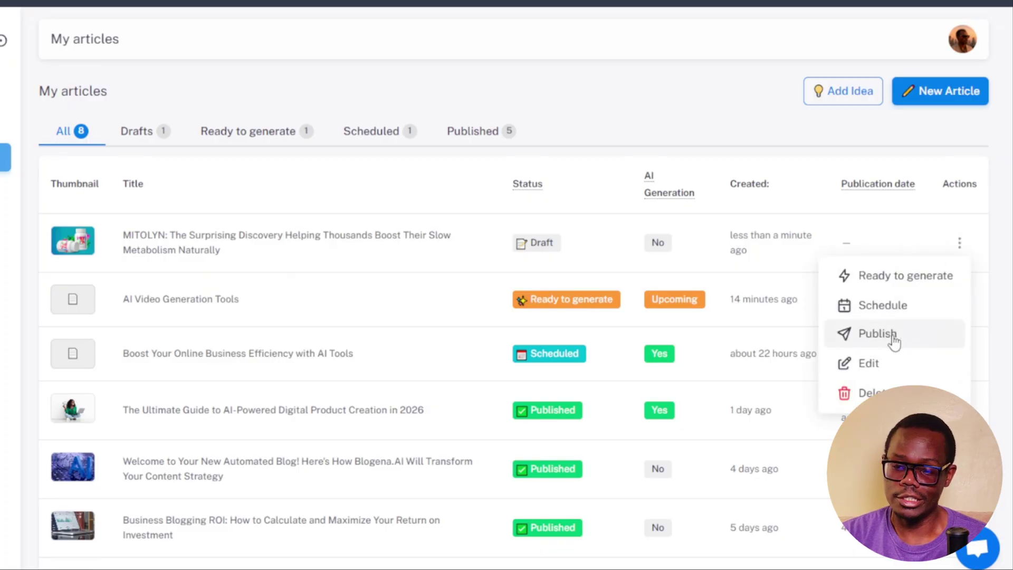
left_click(904, 278)
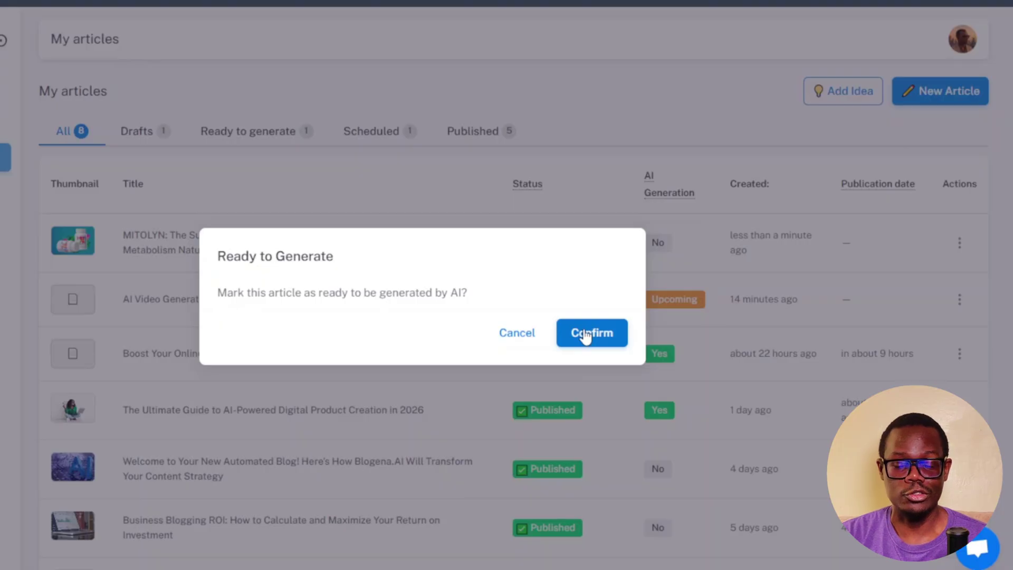
left_click(520, 337)
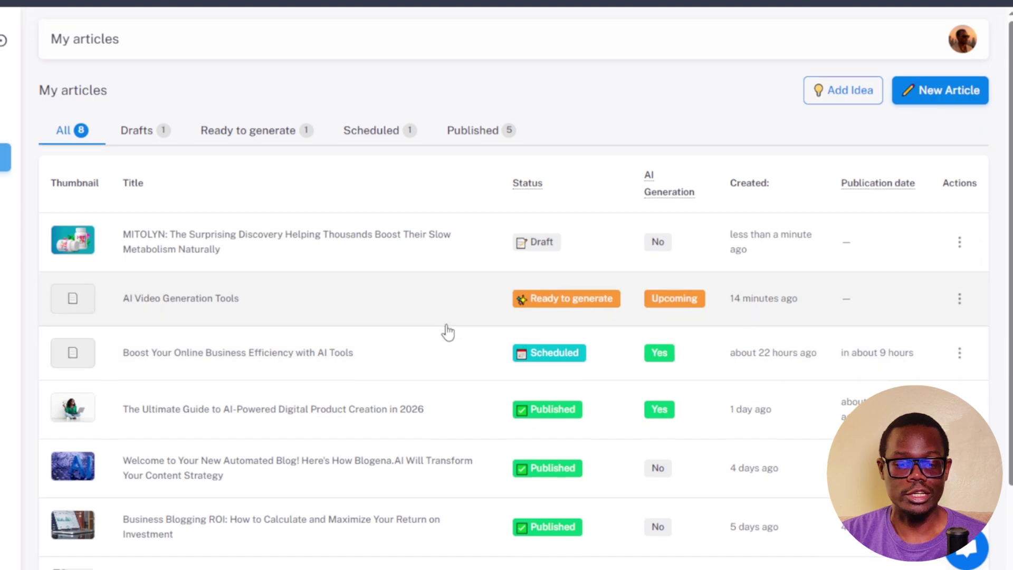
scroll(525, 328, "down", 1)
scroll(530, 328, "up", 1)
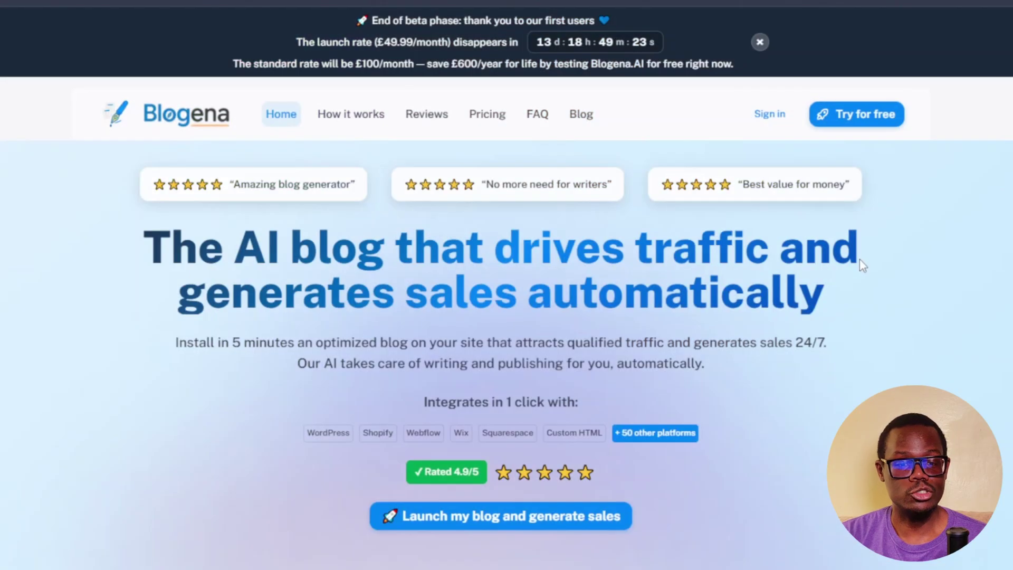
- Examine the Blogena homepage, from the demo video through the How it works section to the client testimonials
scroll(859, 259, "down", 6)
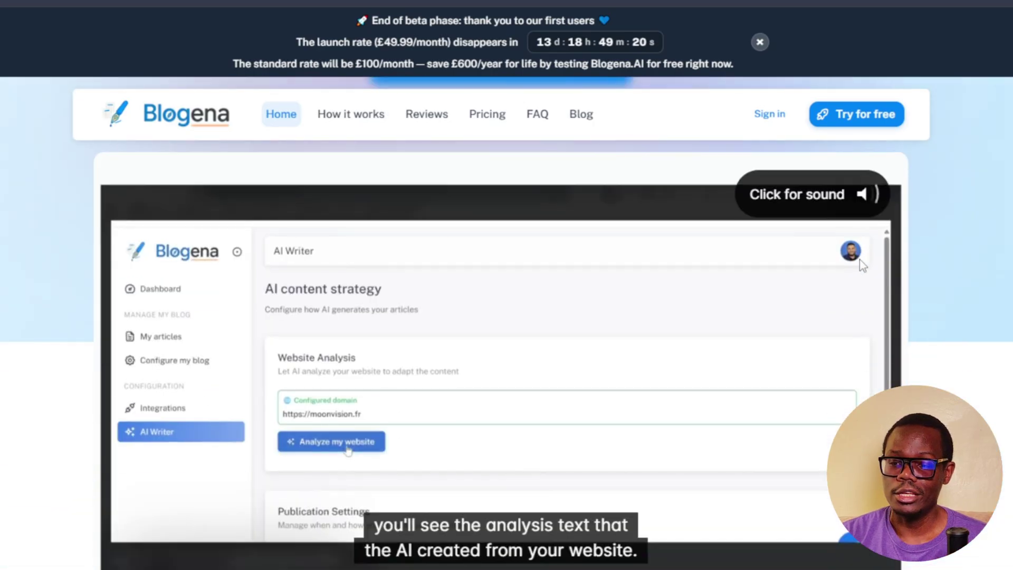
left_click(861, 265)
scroll(908, 247, "down", 6)
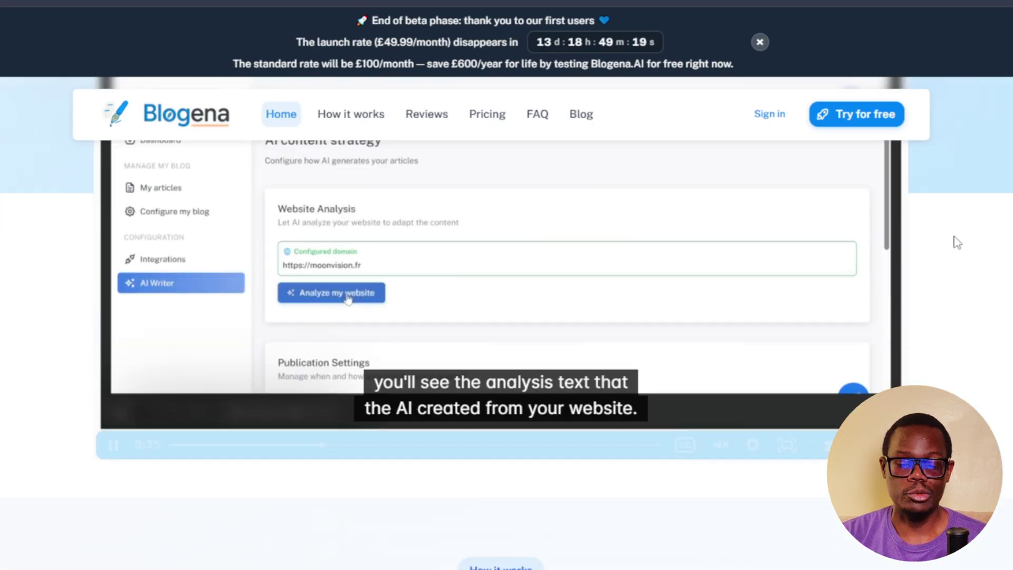
scroll(957, 243, "down", 6)
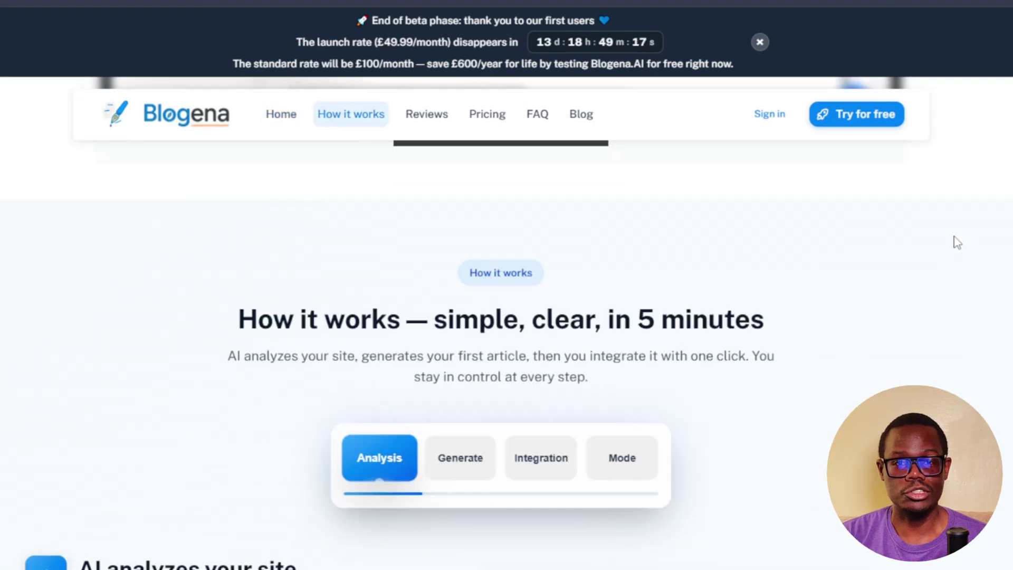
scroll(958, 243, "down", 7)
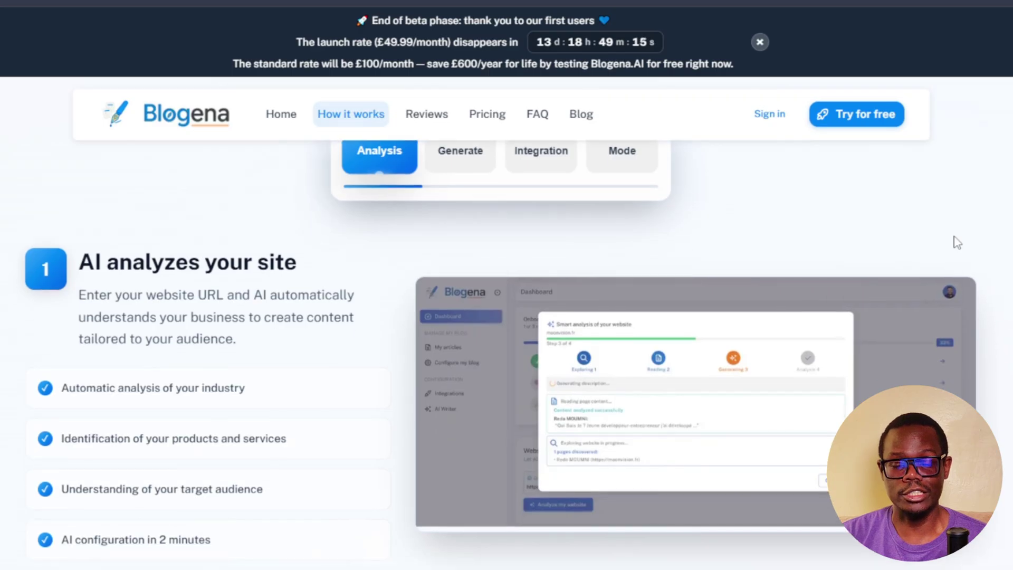
scroll(955, 238, "down", 7)
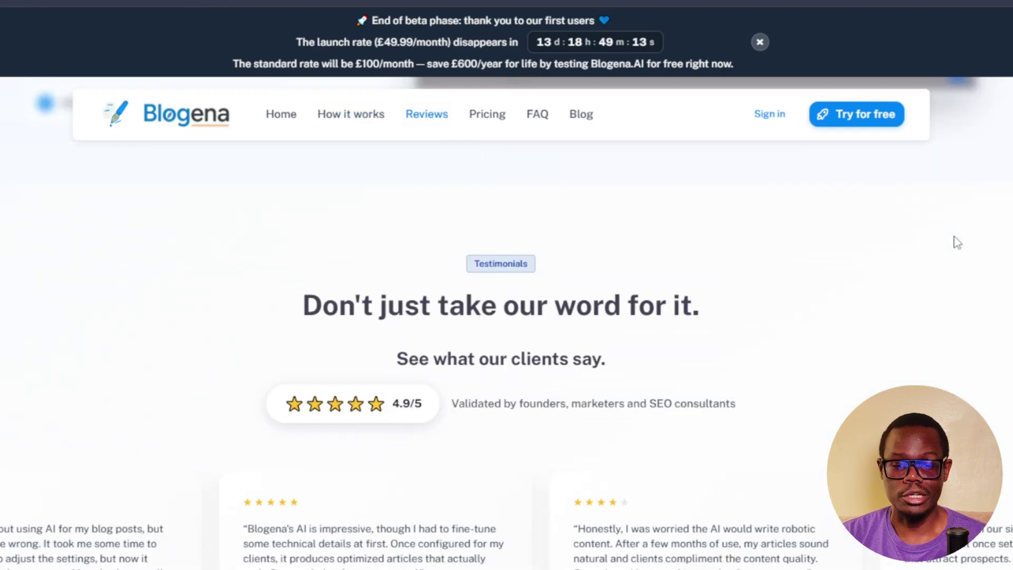
scroll(958, 243, "down", 8)
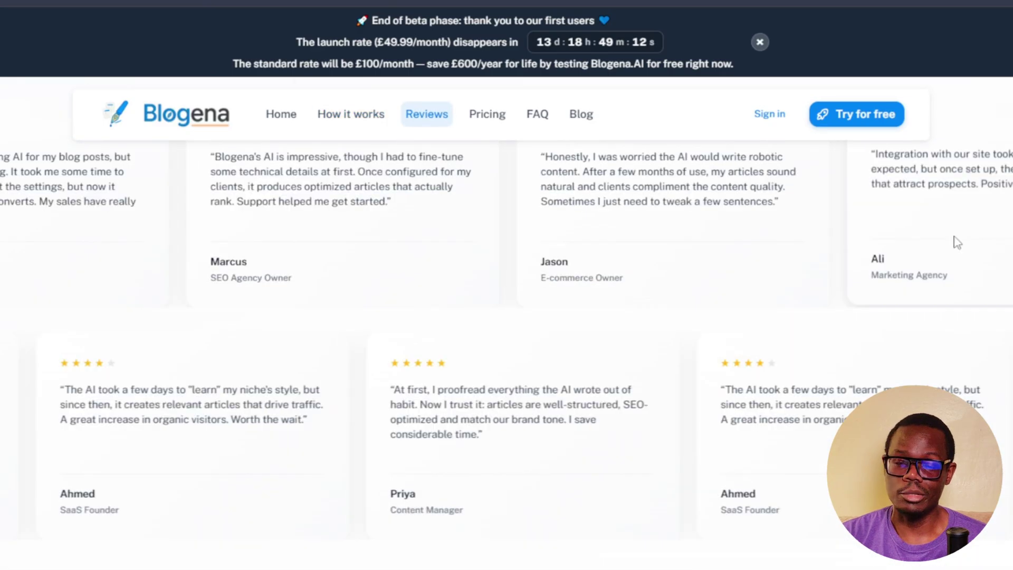